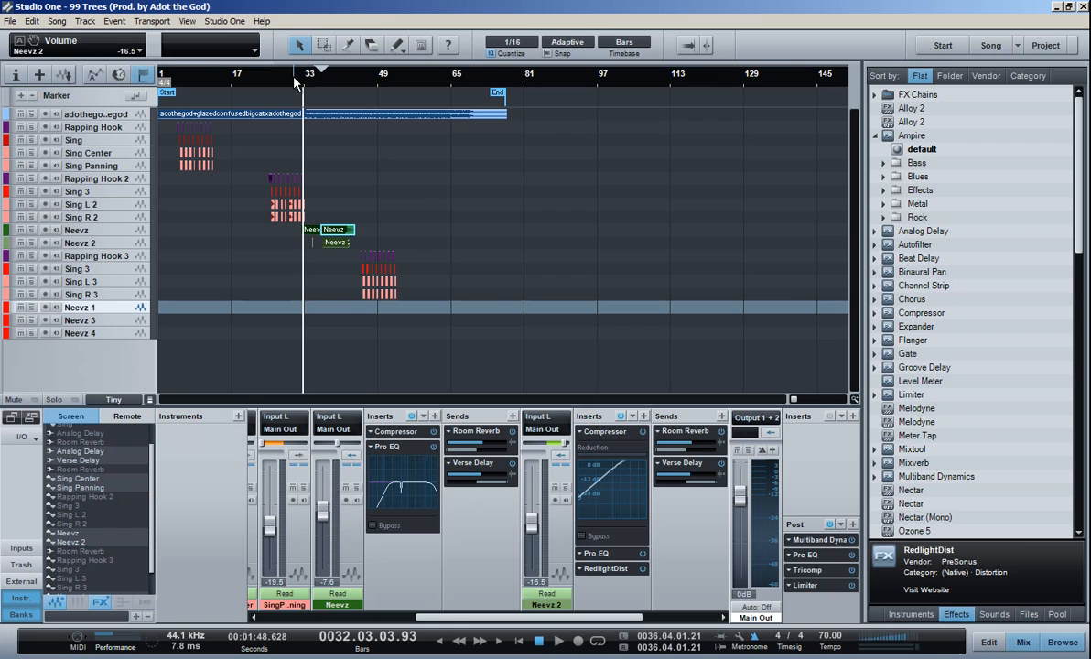
# Place the playhead just before the second hook near bar 24 and examine its tracks' volume and pan automation.
pyautogui.click(264, 84)
pyautogui.press('e')
pyautogui.press('e')
pyautogui.press('a')
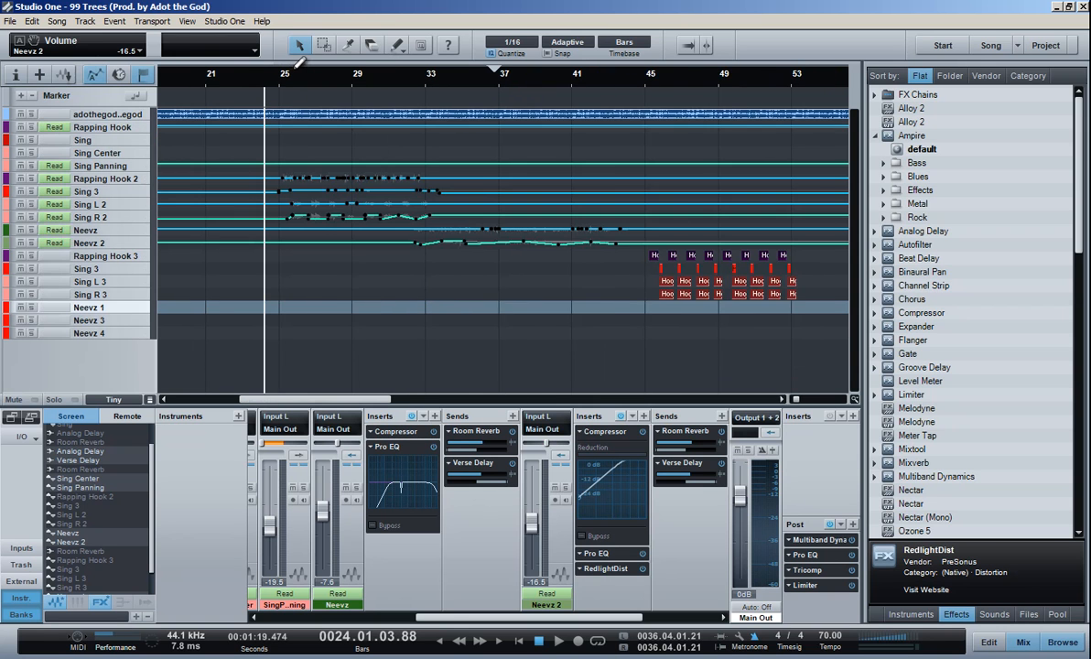
pyautogui.hotkey('shift', 'e')
pyautogui.hotkey('shift', 'e')
pyautogui.scroll(7, 340, 331)
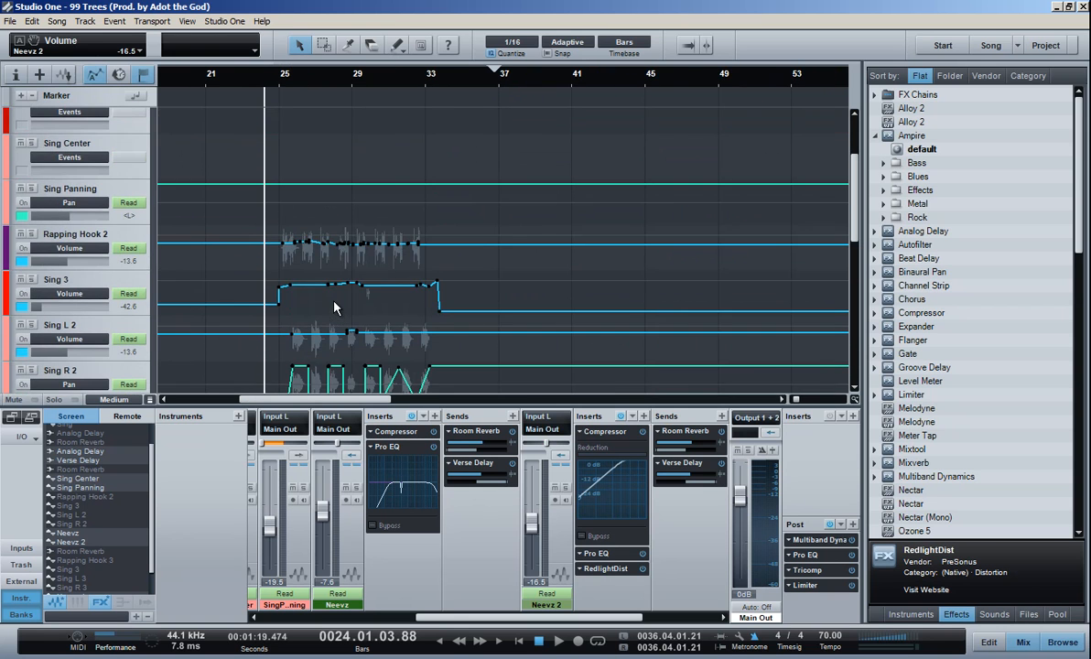
pyautogui.press('w')
pyautogui.press('w')
pyautogui.hotkey('shift', 'w')
pyautogui.hotkey('shift', 'w')
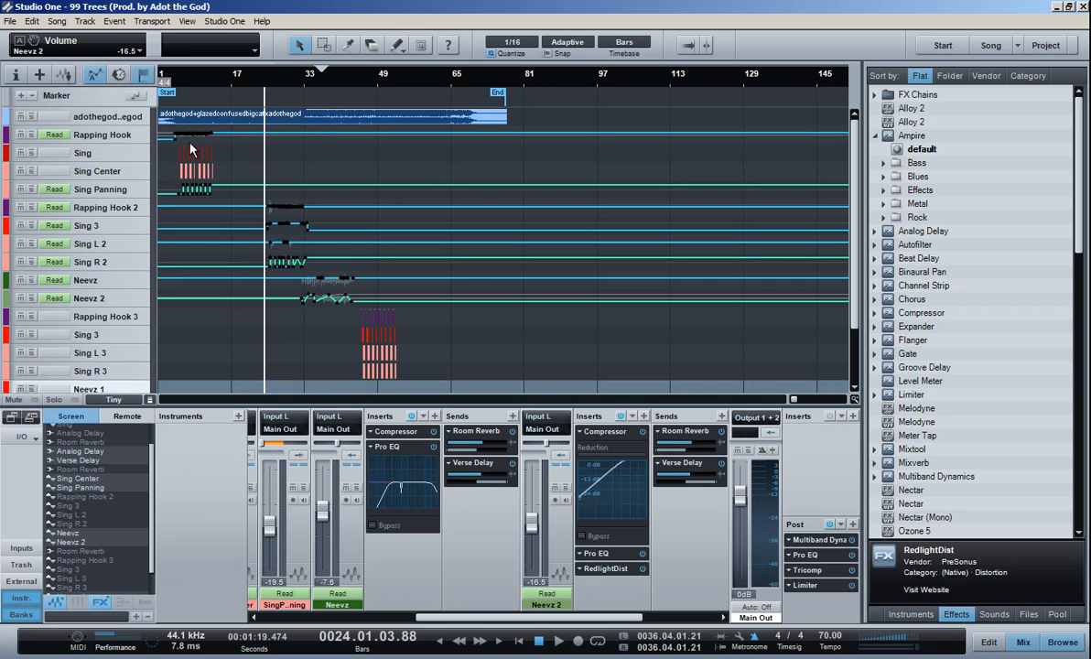
pyautogui.press('a')
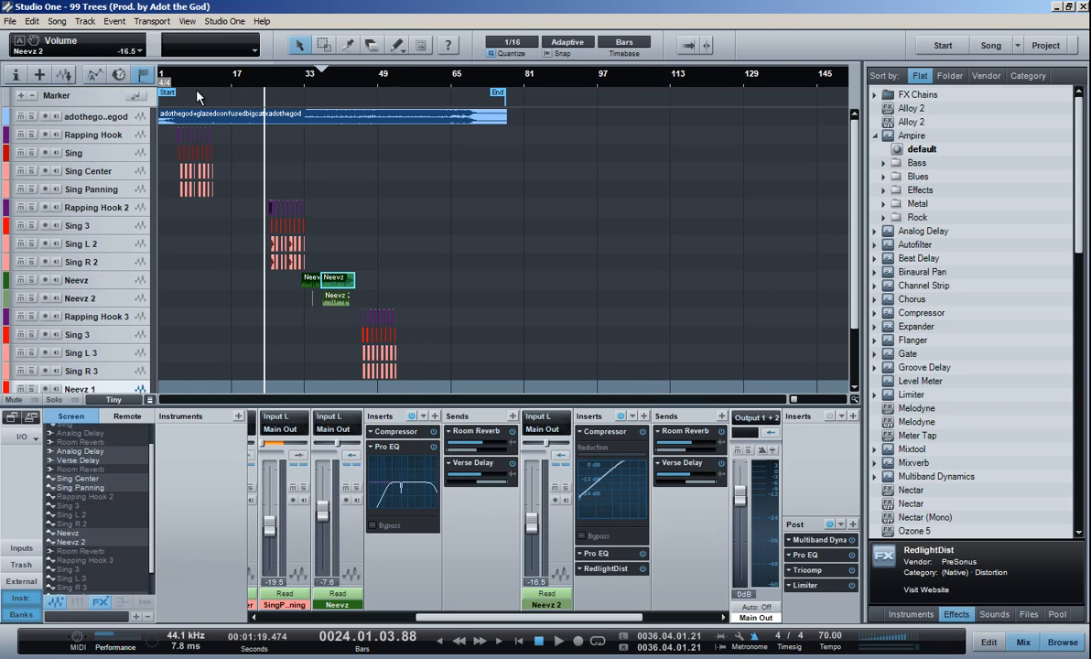
# Compare the automation envelopes around bar 25 with those across the whole arrangement.
pyautogui.click(263, 89)
pyautogui.press('a')
pyautogui.press('e')
pyautogui.press('e')
pyautogui.press('e')
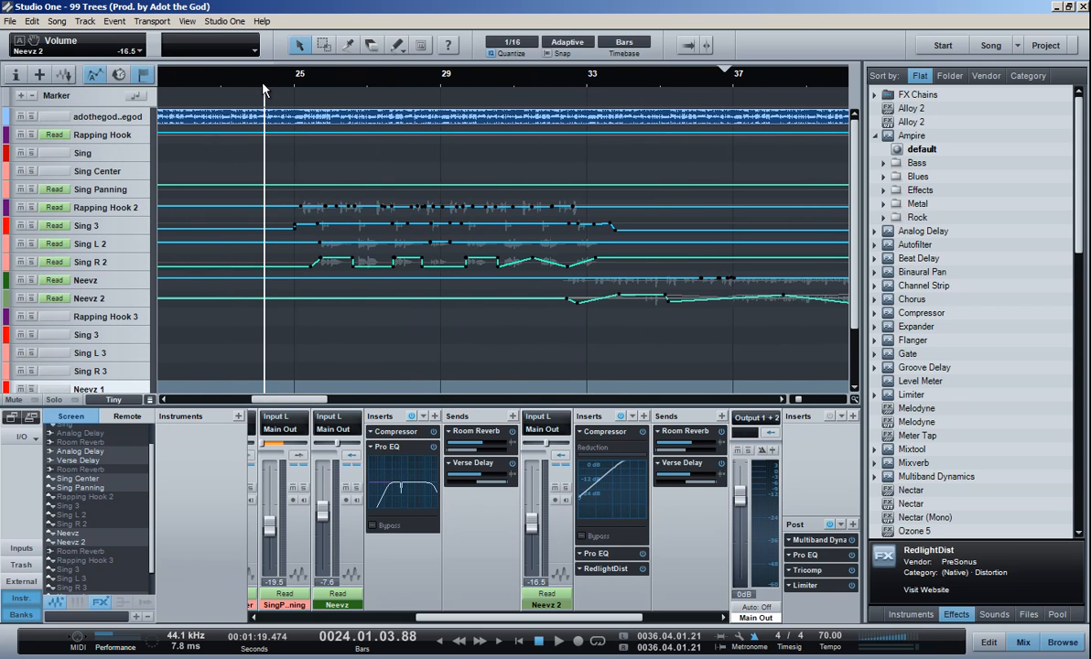
pyautogui.press('w')
pyautogui.press('w')
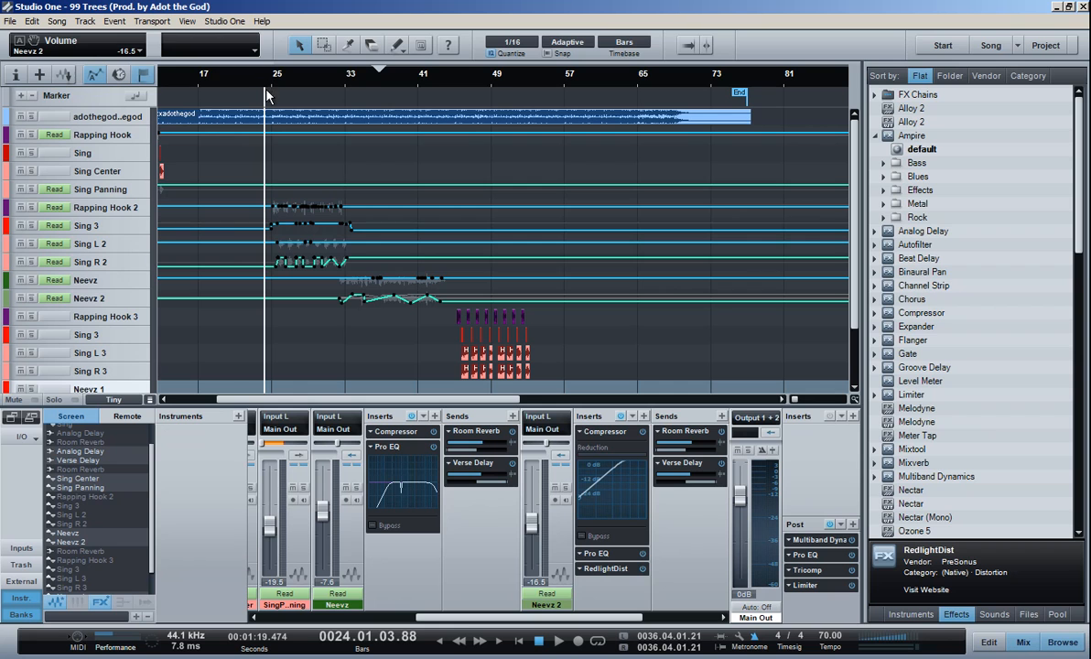
pyautogui.press('w')
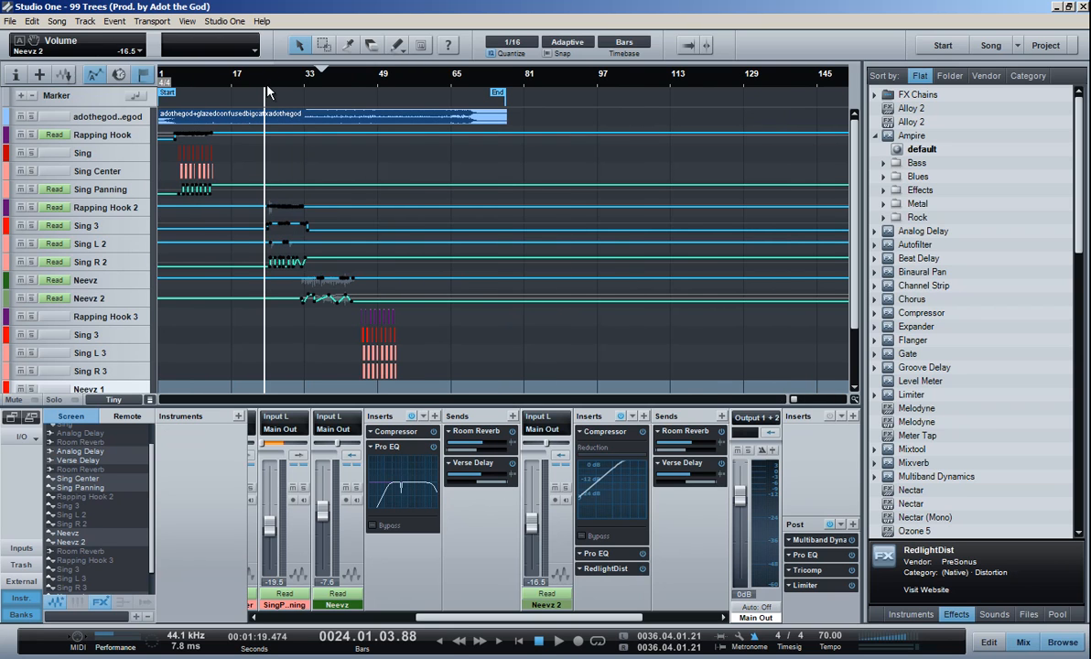
pyautogui.press('a')
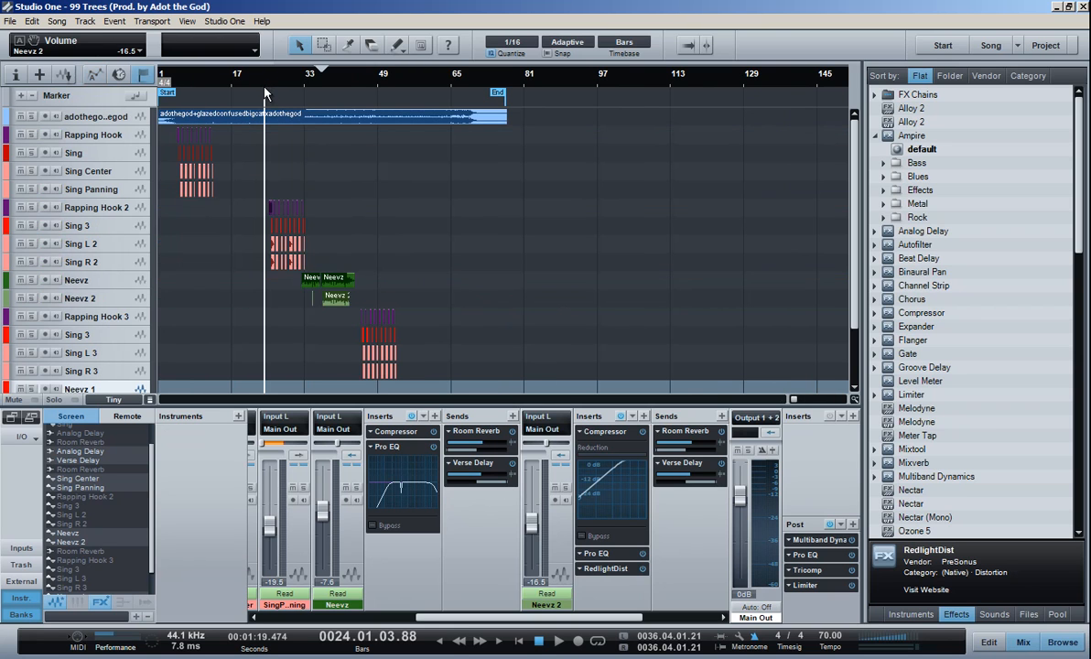
# Solo Rapping Hook 2, Sing 3, Sing L 2 and Sing R 2, and play the second hook from bar 24.
pyautogui.press('e')
pyautogui.press('e')
pyautogui.press('e')
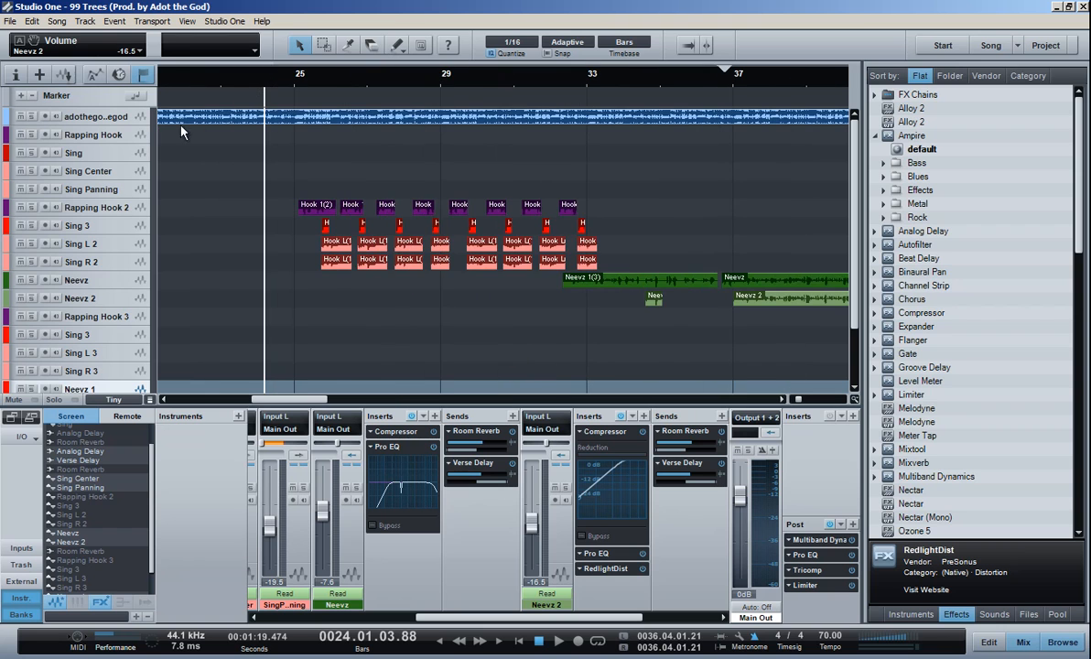
pyautogui.click(113, 210)
pyautogui.keyDown('shift'); pyautogui.click(108, 262); pyautogui.keyUp('shift')
pyautogui.press('s')
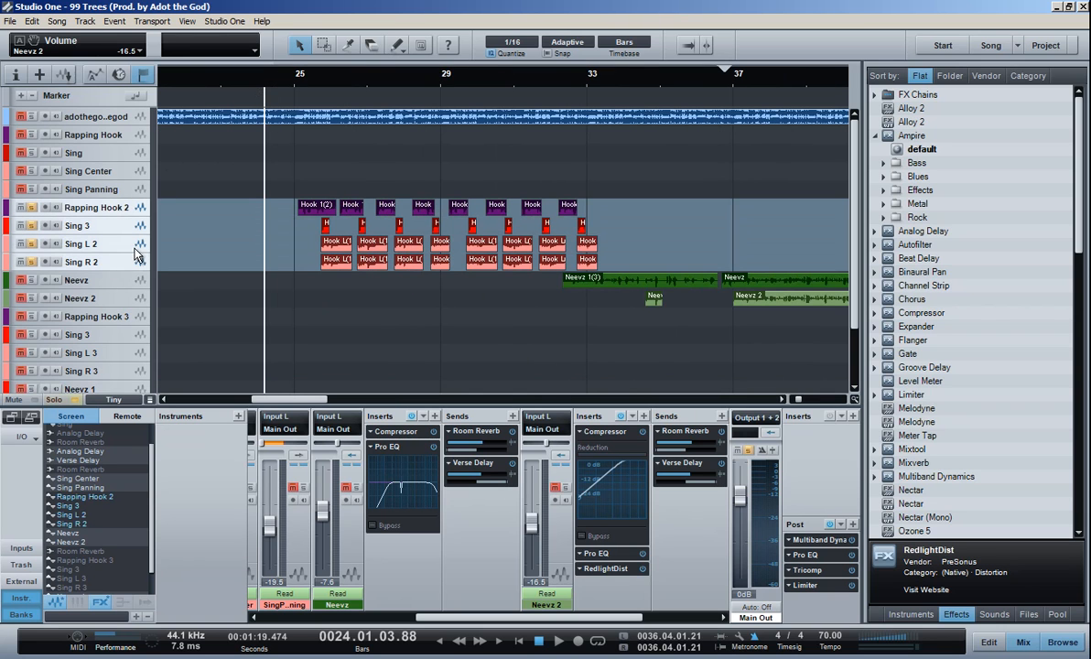
pyautogui.press('space')
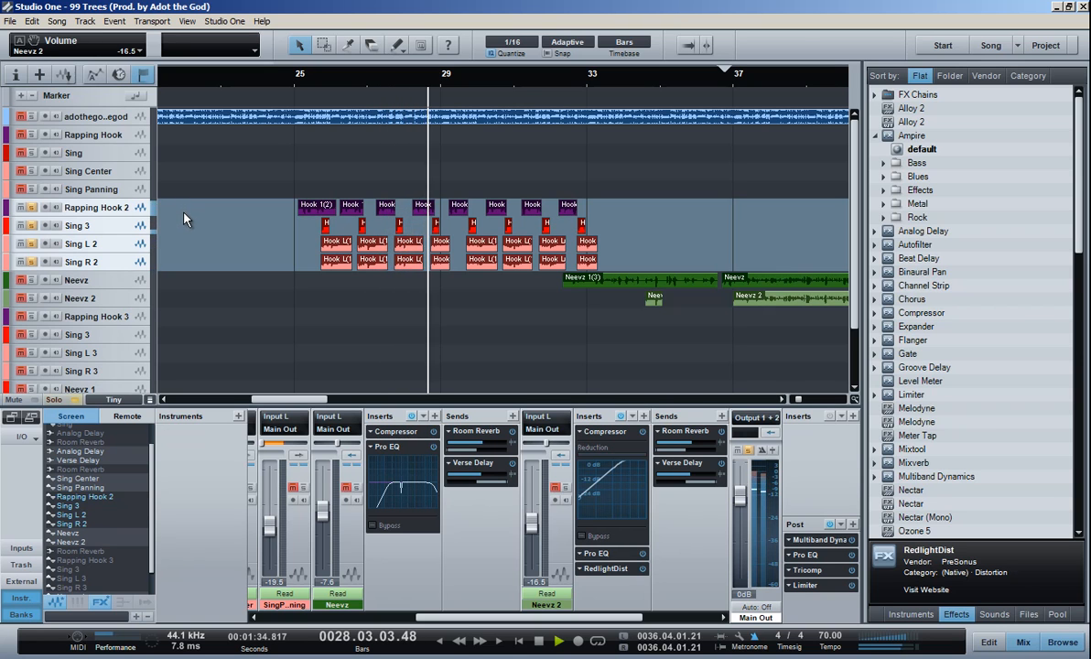
pyautogui.press('space')
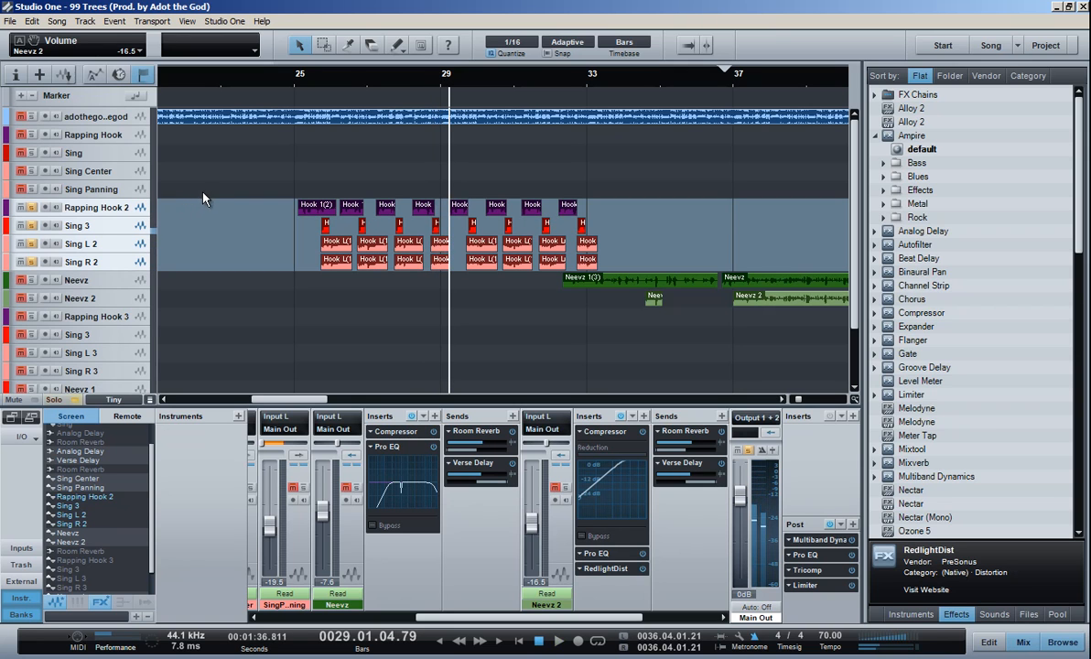
# Save and close the song with its automation shown, and reopen 99 Trees from the recent files.
pyautogui.press('a')
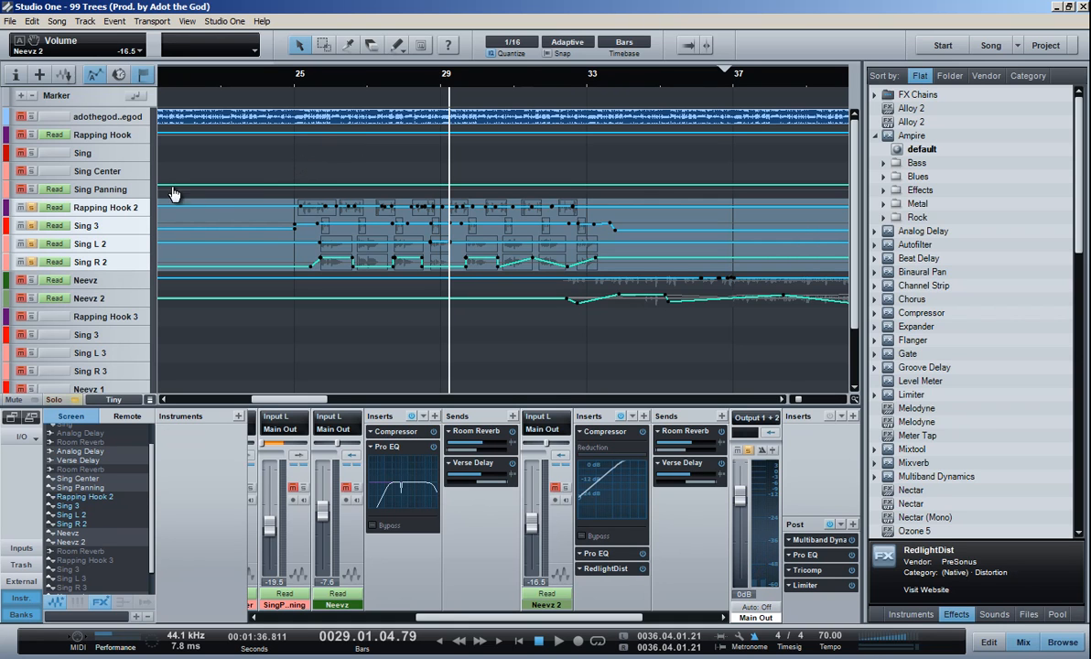
pyautogui.hotkey('shift', 'f')
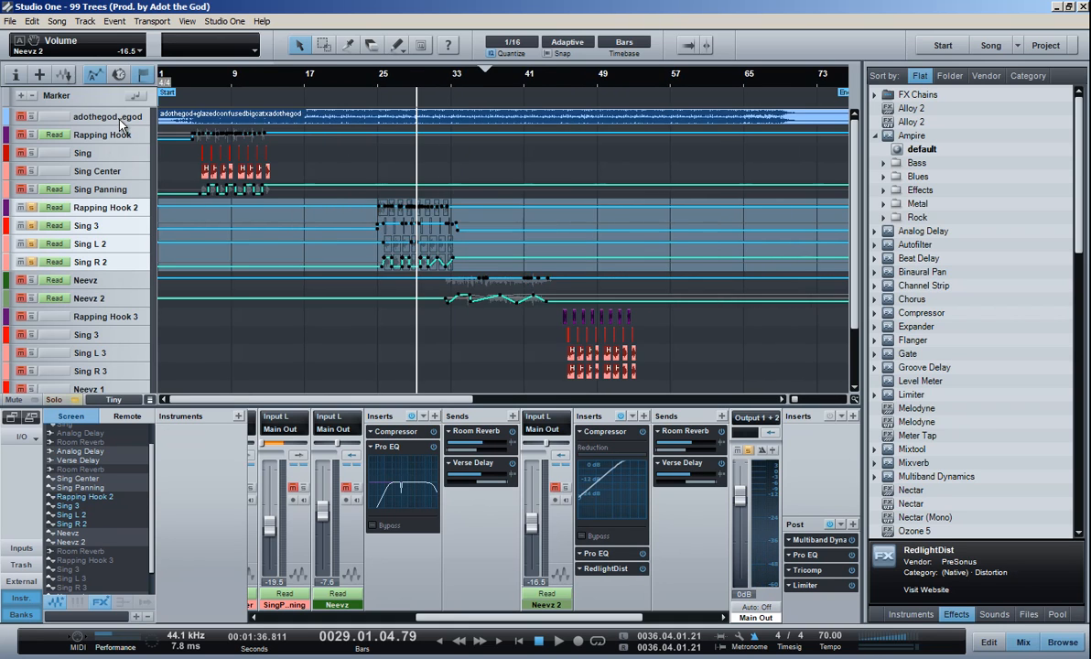
pyautogui.hotkey('ctrl', 's')
pyautogui.hotkey('ctrl', 'w')
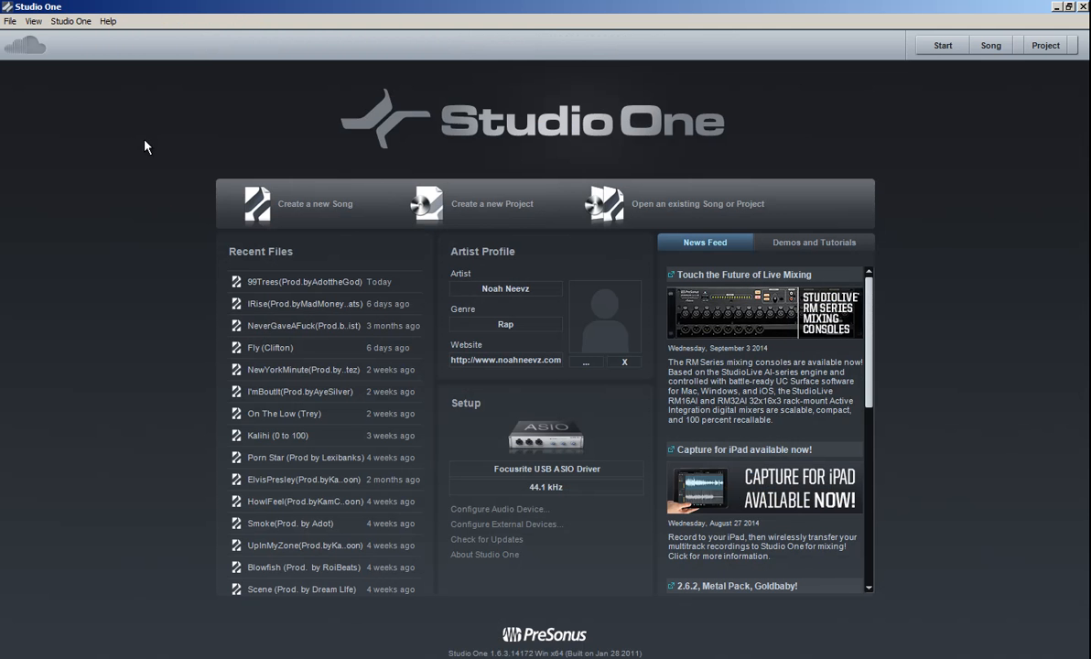
pyautogui.click(306, 284)
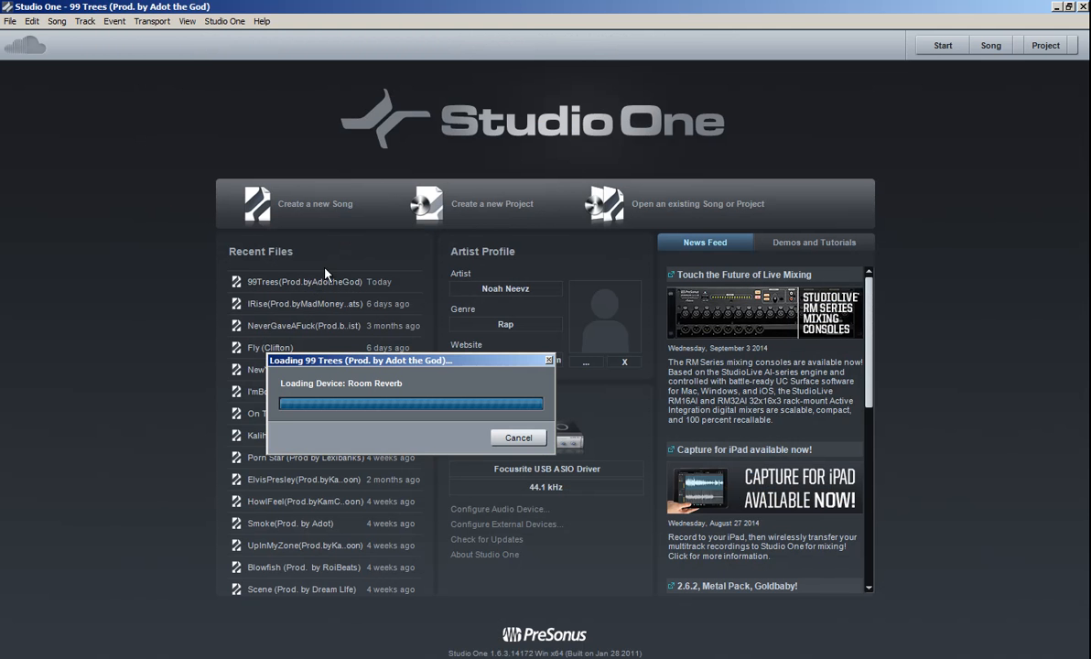
# Move the playhead just before bar 25 and examine the automation lanes of the second hook's tracks.
pyautogui.scroll(4, 332, 273)
pyautogui.scroll(-3, 337, 262)
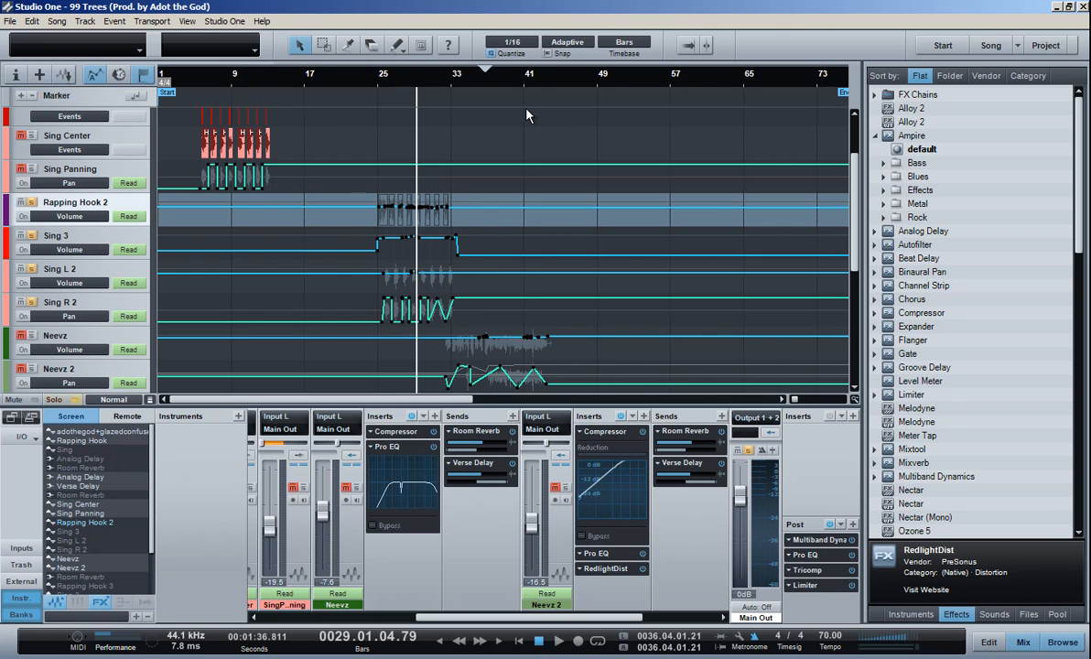
pyautogui.press('e')
pyautogui.press('e')
pyautogui.press('w')
pyautogui.press('w')
pyautogui.click(378, 79)
pyautogui.press('e')
pyautogui.press('e')
pyautogui.press('e')
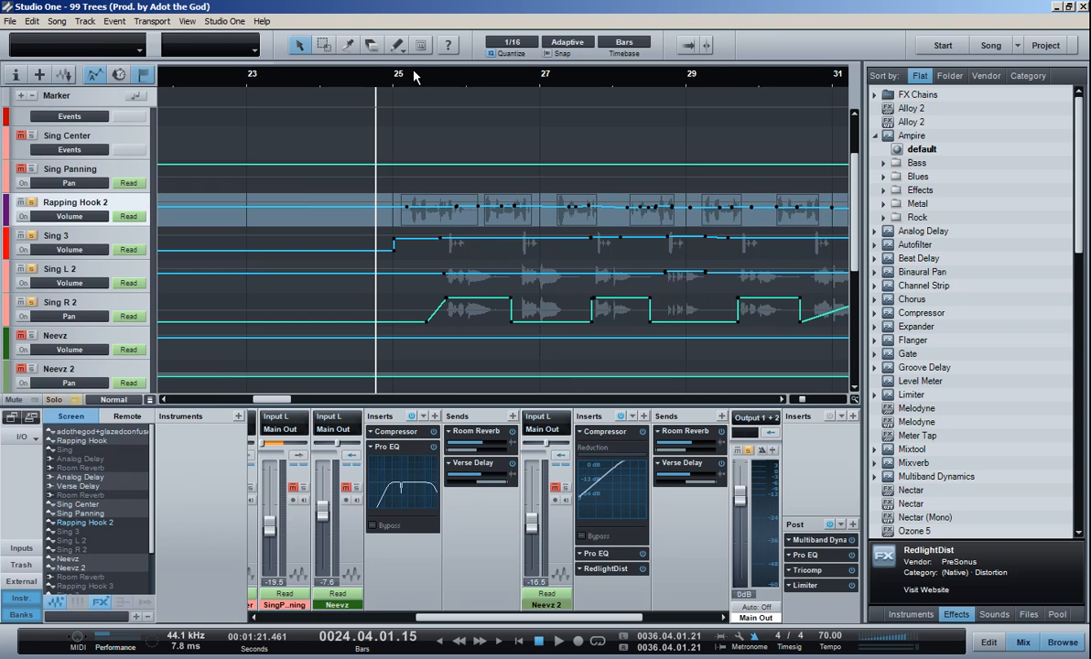
# Compare the second hook's audio events with their volume and pan envelopes, switching between the event and automation views.
pyautogui.press('a')
pyautogui.press('w')
pyautogui.press('w')
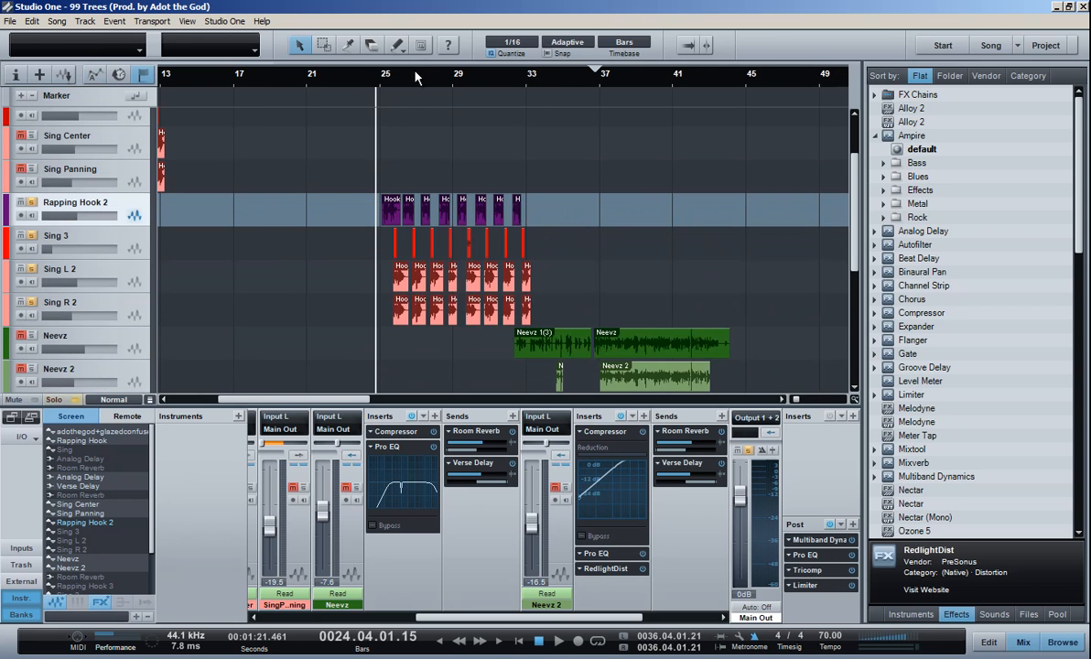
pyautogui.press('e')
pyautogui.press('e')
pyautogui.press('e')
pyautogui.press('a')
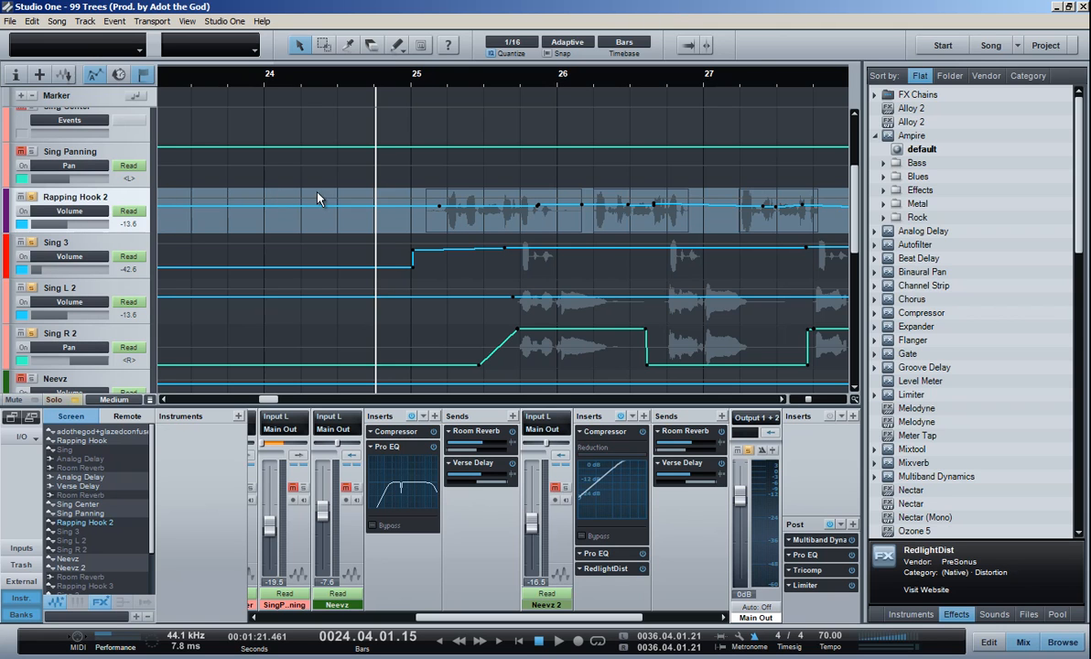
pyautogui.press('w')
pyautogui.press('w')
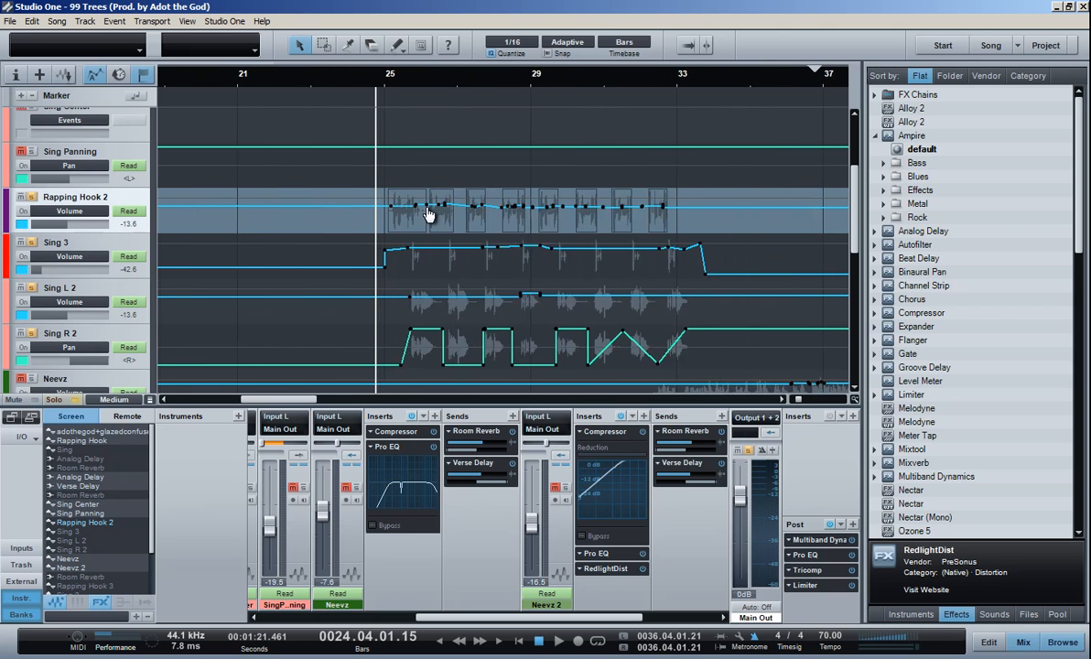
pyautogui.press('e')
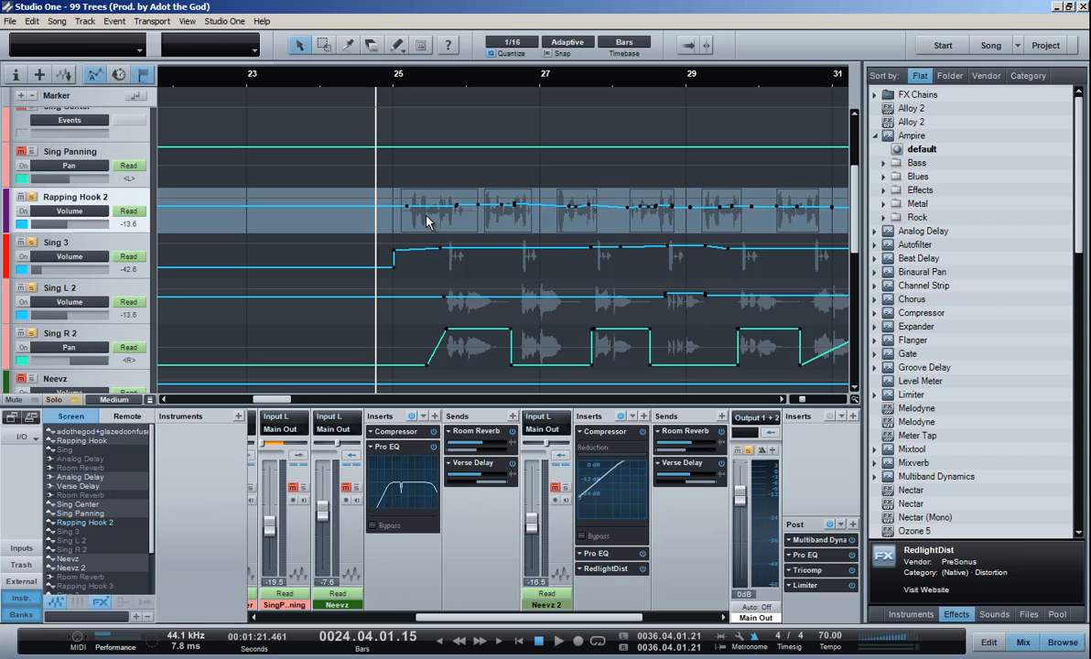
pyautogui.press('w')
pyautogui.hotkey('shift', 'w')
pyautogui.hotkey('shift', 'w')
pyautogui.hotkey('shift', 'w')
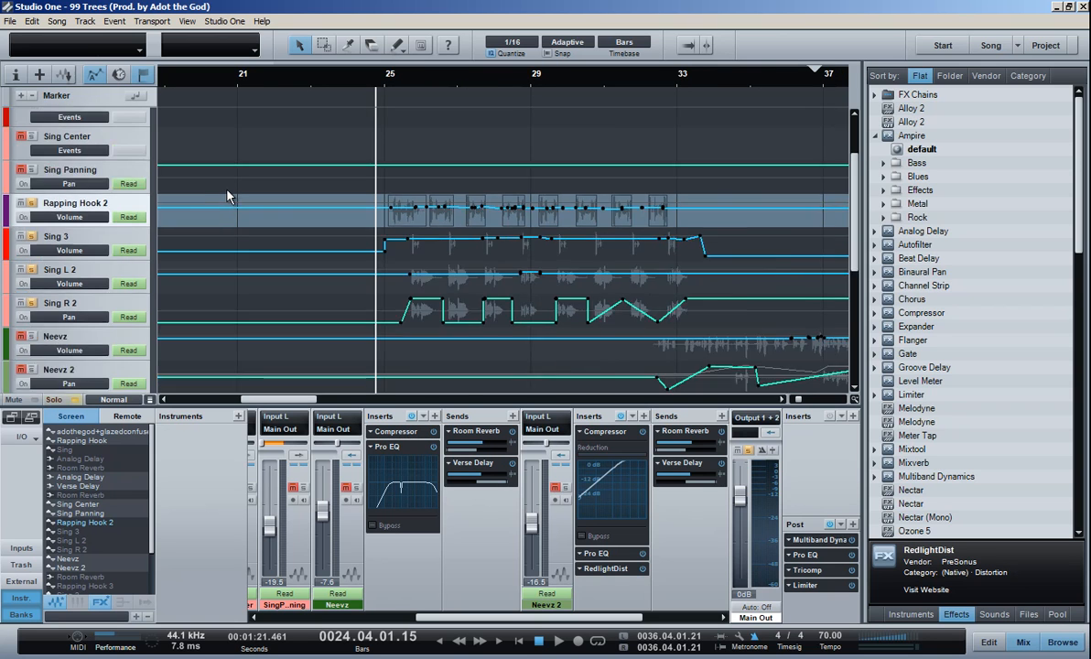
pyautogui.hotkey('shift', 'z')
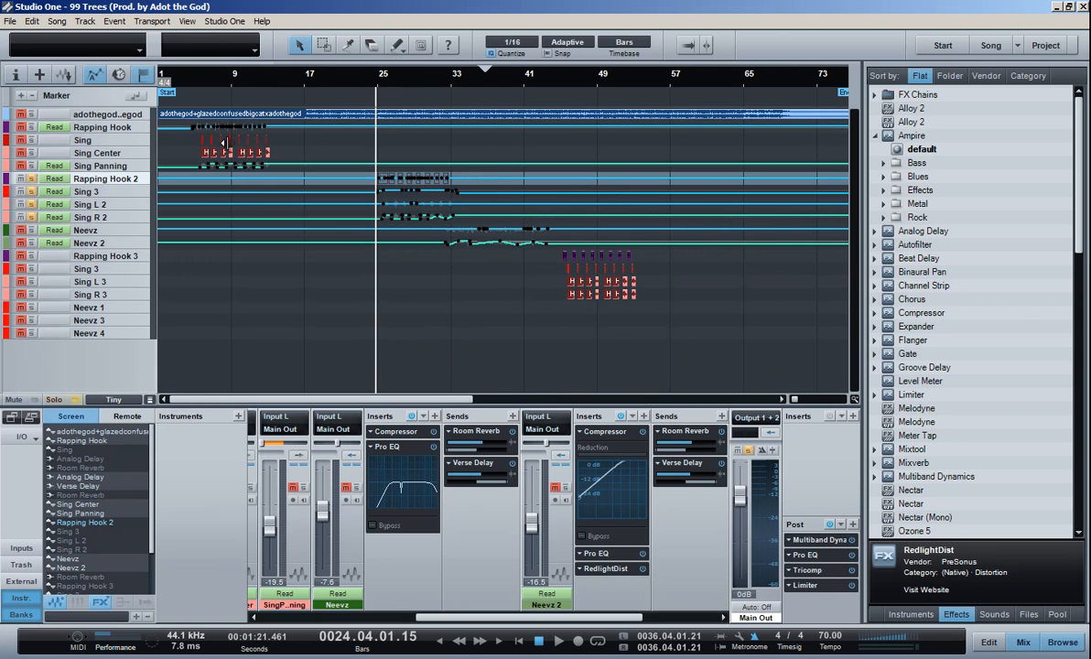
# Place the playhead just before bar 45 and bring the third hook's enlarged tracks into close view.
pyautogui.click(560, 80)
pyautogui.hotkey('shift', 'e')
pyautogui.scroll(-5, 616, 232)
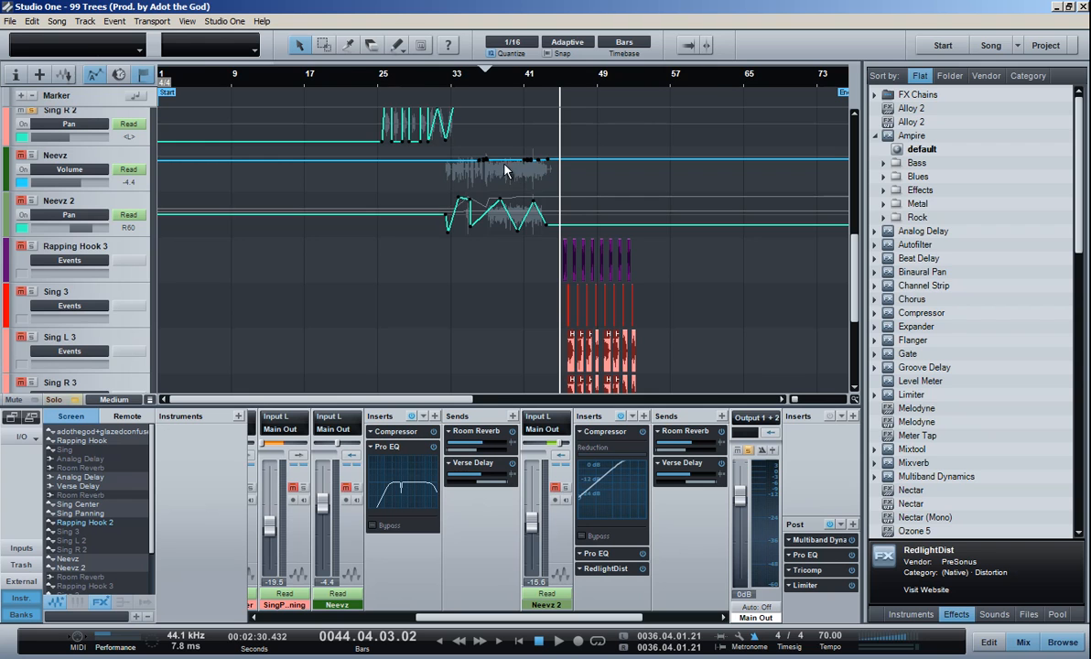
pyautogui.press('e')
pyautogui.press('e')
pyautogui.press('e')
pyautogui.press('e')
pyautogui.moveTo(348, 403); pyautogui.dragTo(357, 404)
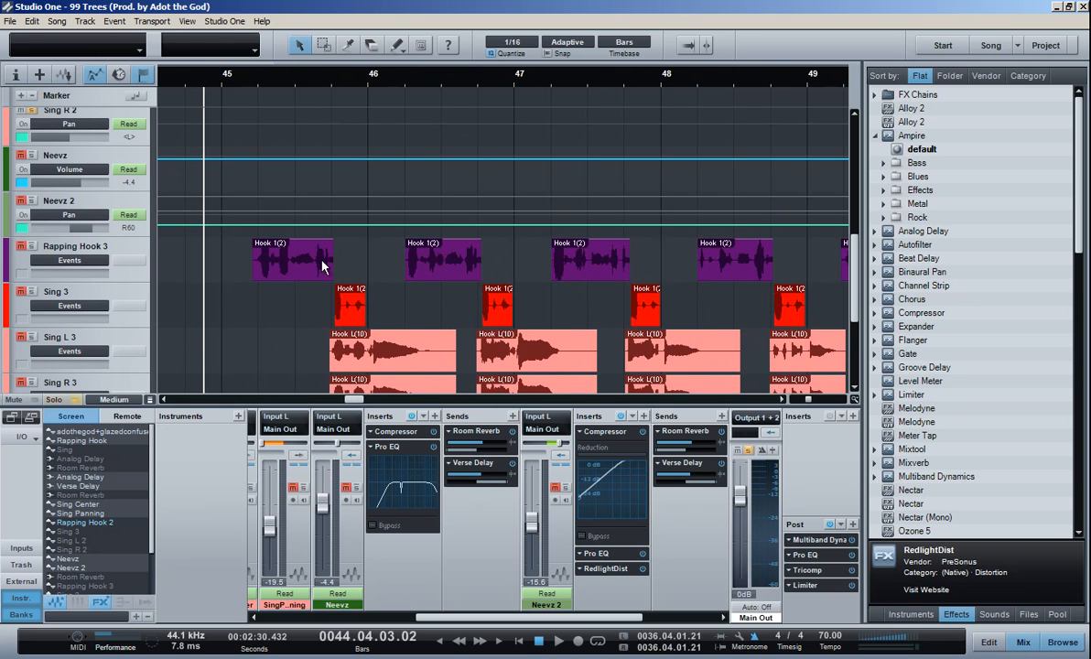
# Try splitting the first hook event on Rapping Hook 3 after bar 45, and undo the split.
pyautogui.keyDown('alt'); pyautogui.click(292, 263); pyautogui.keyUp('alt')
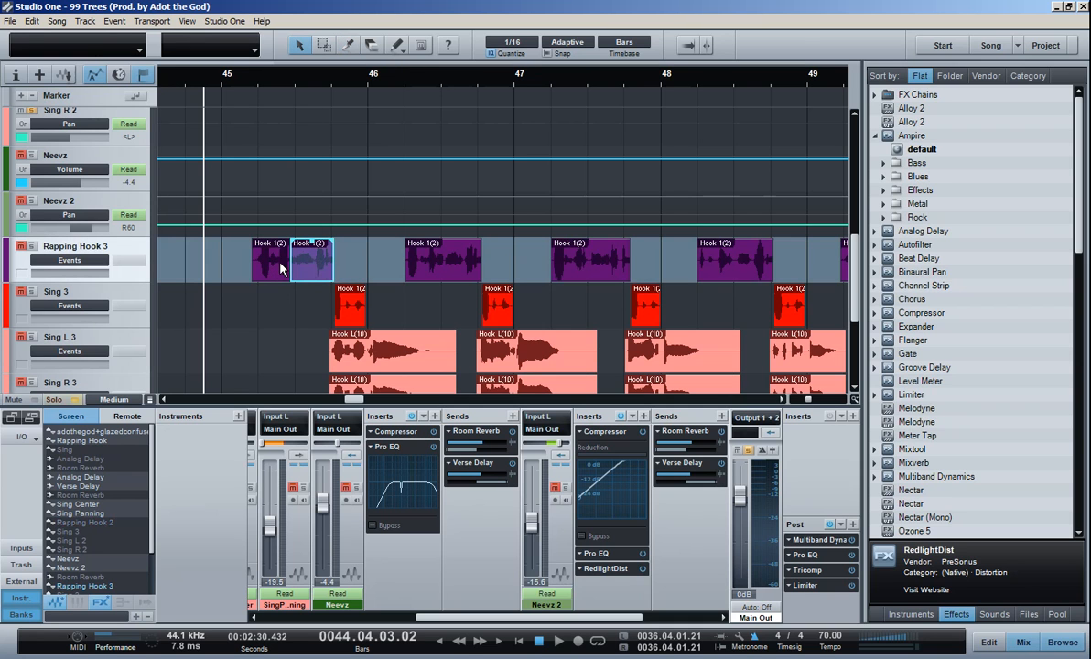
pyautogui.hotkey('ctrl', 'z')
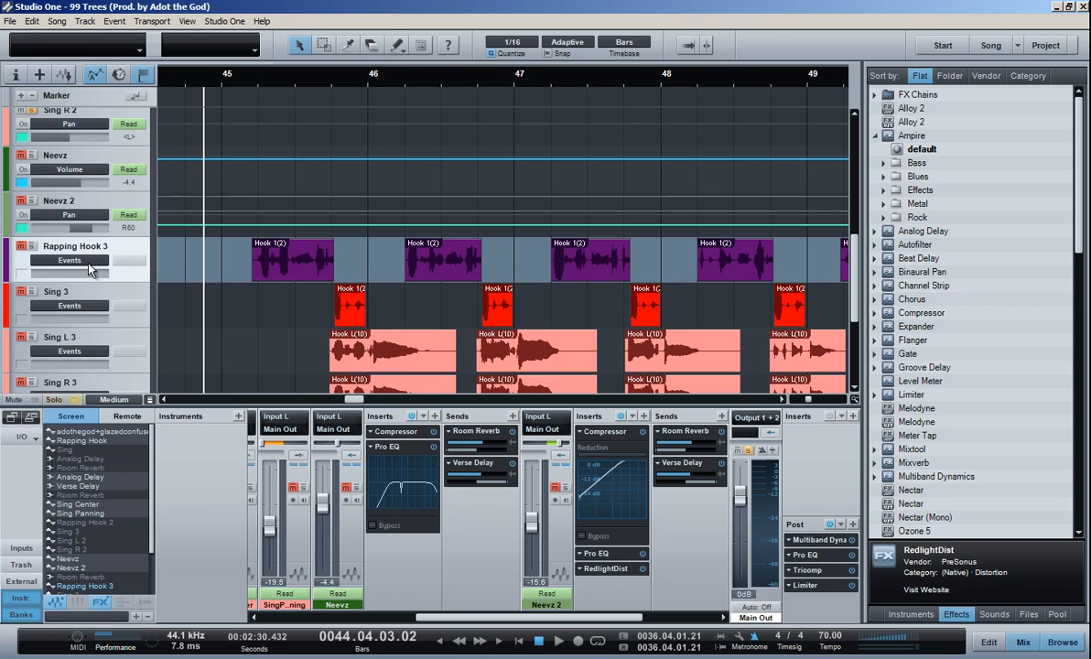
# Select Rapping Hook 2 through Sing R 2 and turn off solo on all four tracks.
pyautogui.press('w')
pyautogui.press('w')
pyautogui.hotkey('shift', 'w')
pyautogui.hotkey('shift', 'w')
pyautogui.hotkey('shift', 'w')
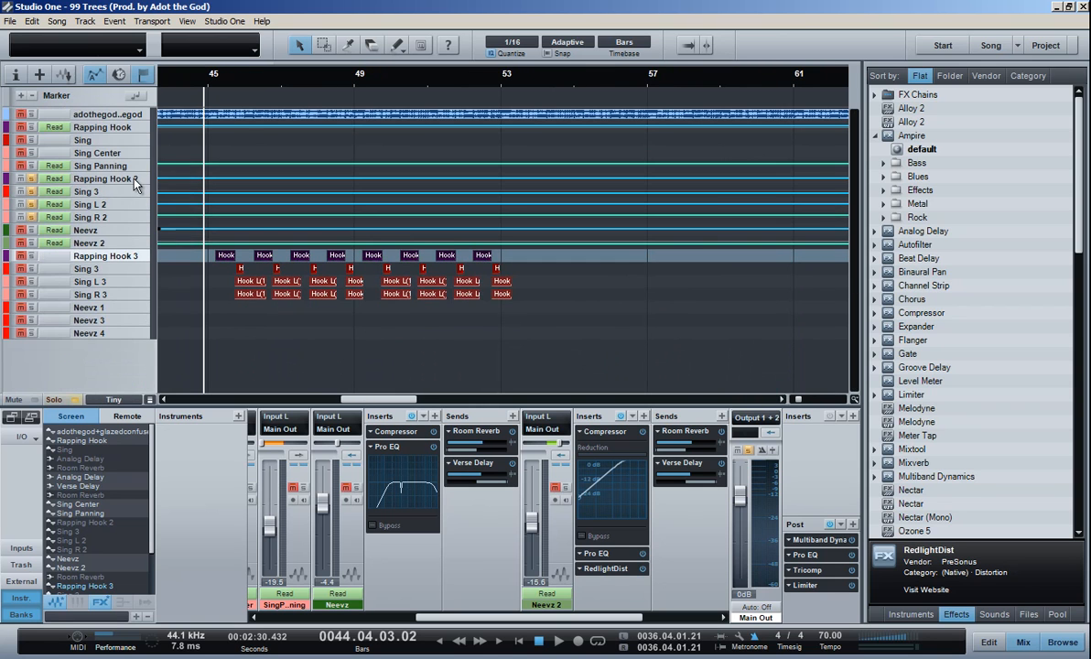
pyautogui.click(115, 178)
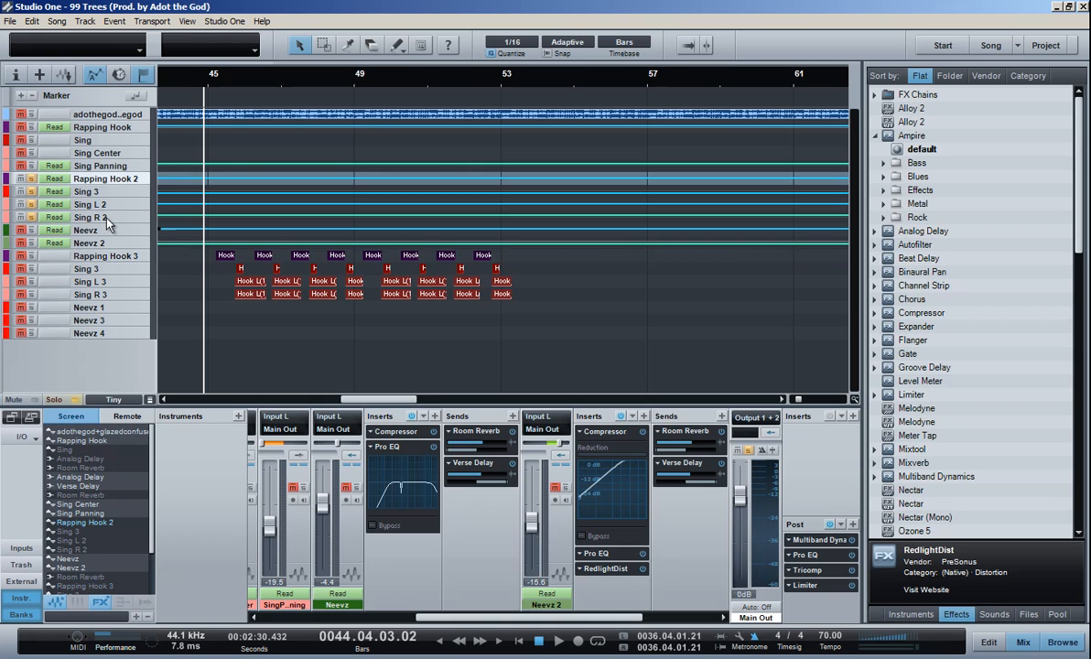
pyautogui.keyDown('shift'); pyautogui.click(92, 218); pyautogui.keyUp('shift')
pyautogui.press('z')
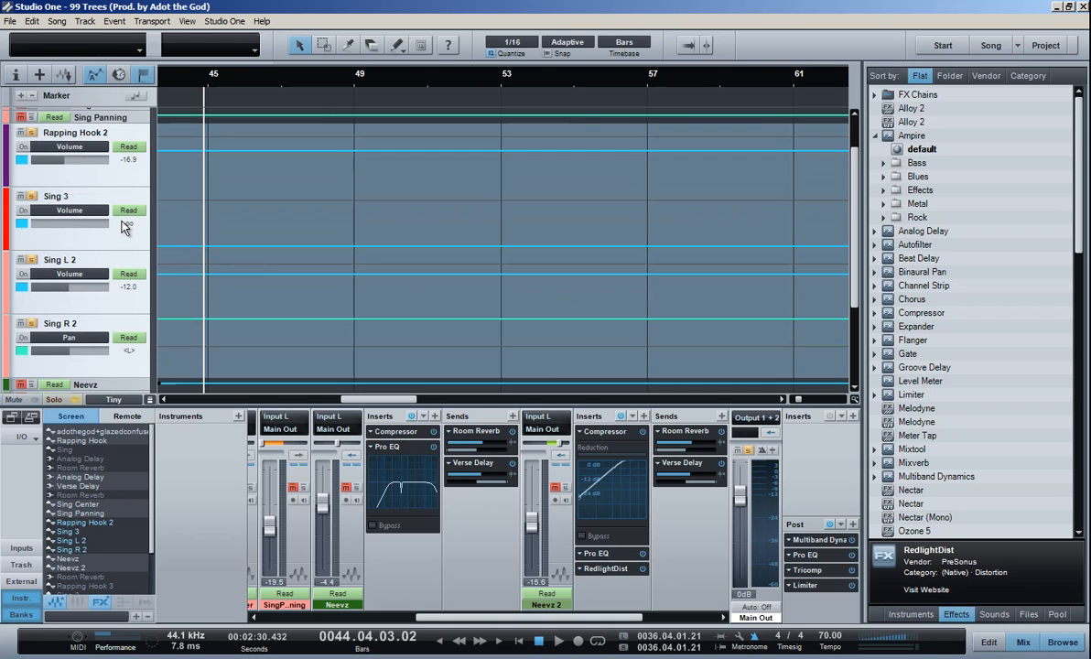
pyautogui.press('w')
pyautogui.press('w')
pyautogui.press('w')
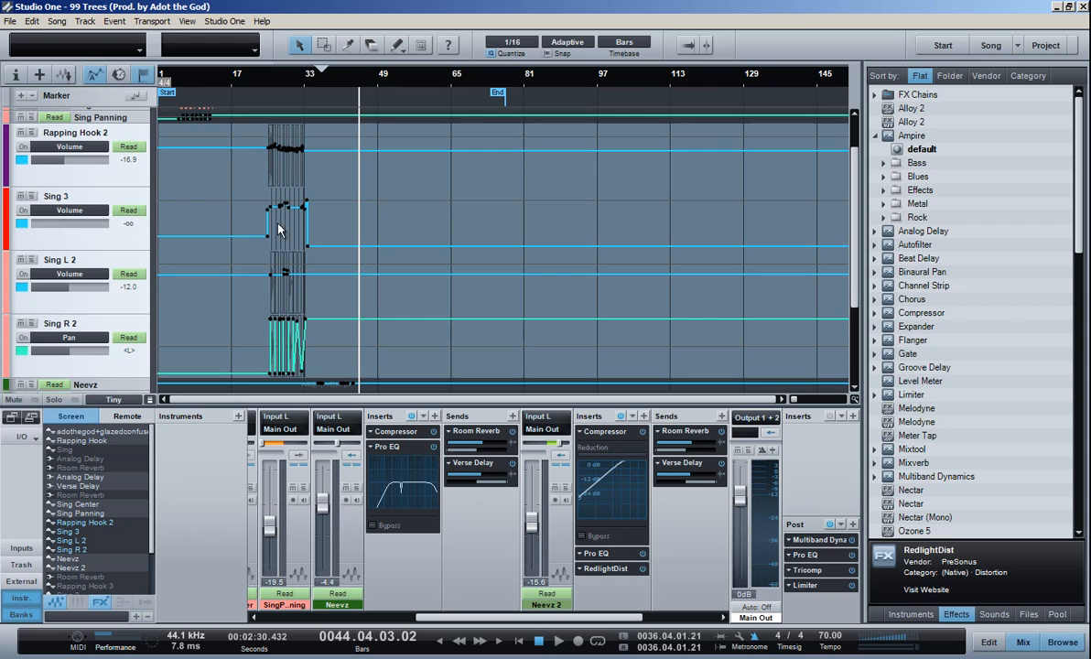
# Enlarge the tracks around bar 45, select Rapping Hook 3 and show the automation lanes.
pyautogui.press('z')
pyautogui.press('e')
pyautogui.press('e')
pyautogui.press('e')
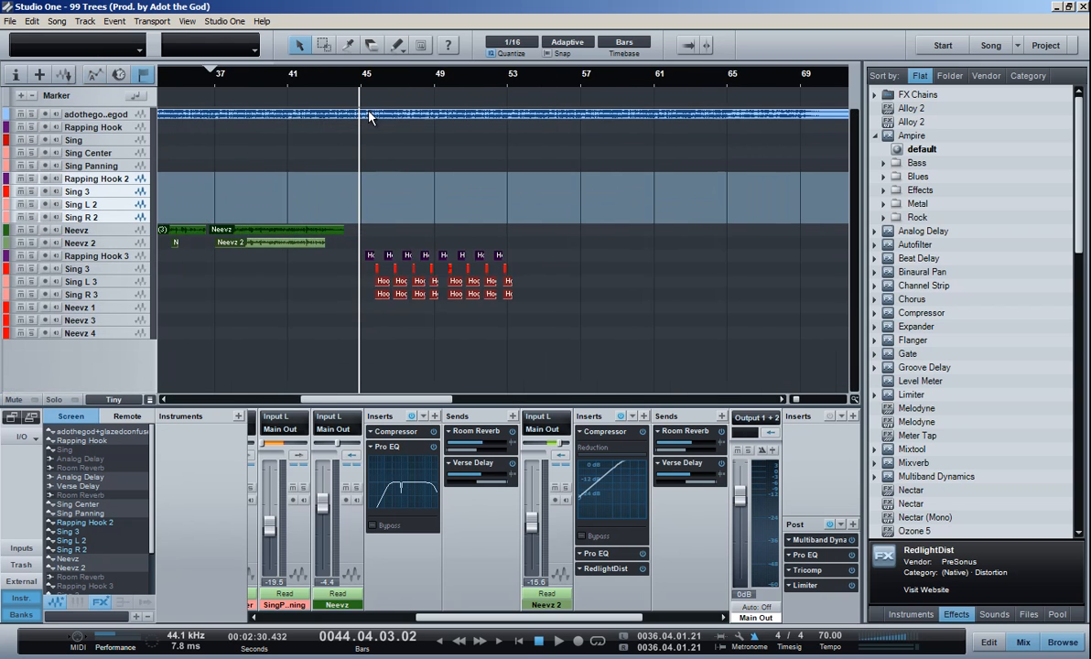
pyautogui.hotkey('shift', 'e')
pyautogui.hotkey('shift', 'e')
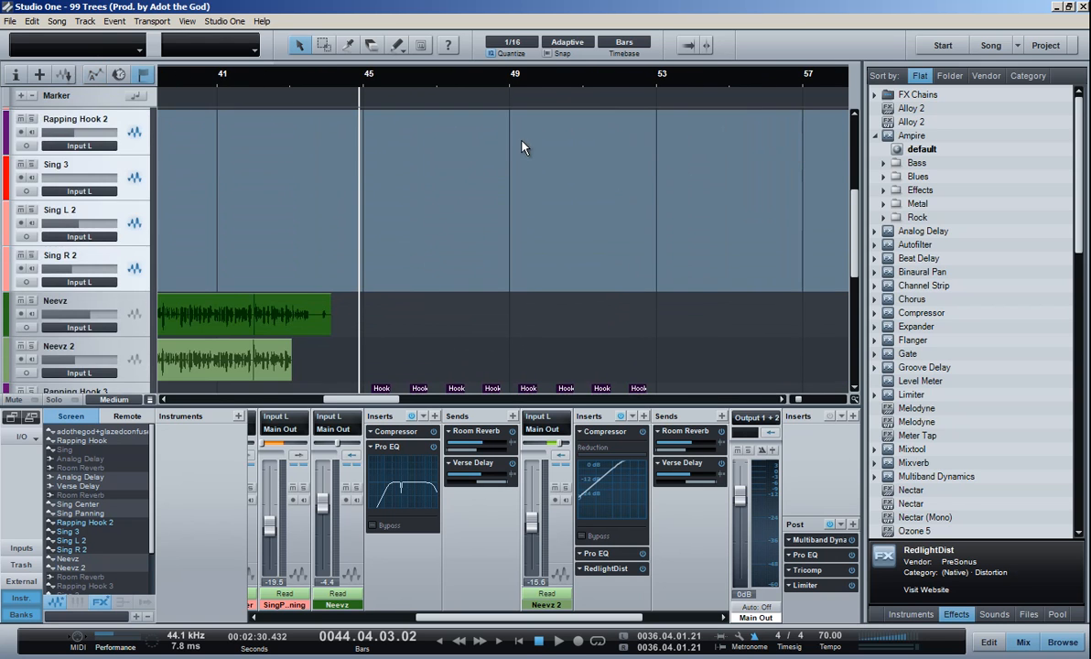
pyautogui.scroll(-4, 366, 194)
pyautogui.click(129, 218)
pyautogui.press('a')
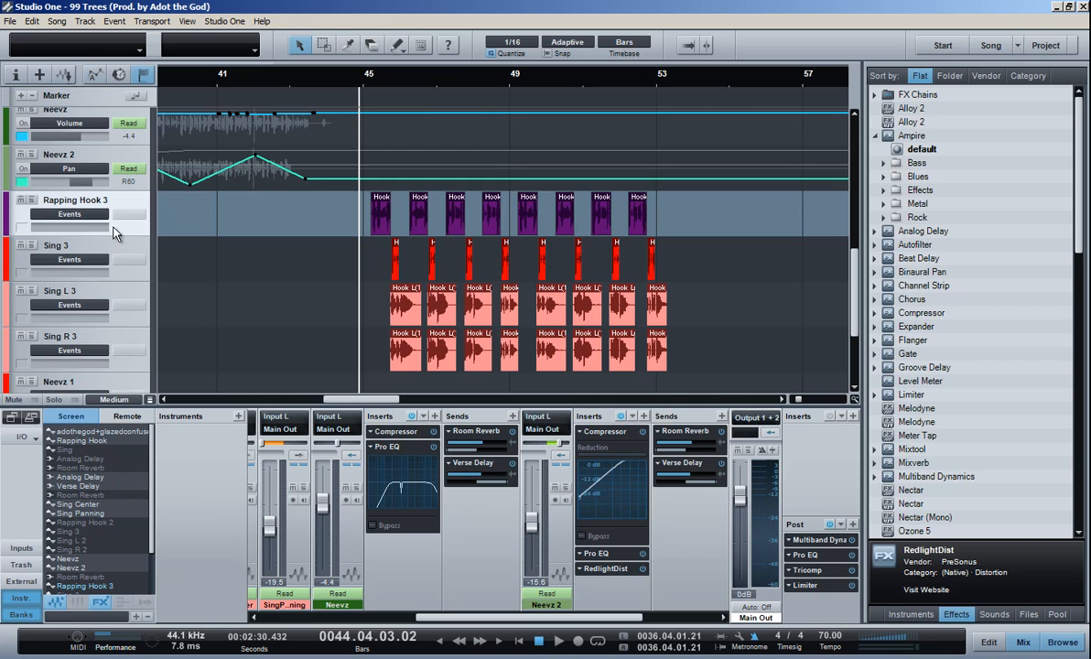
# Add the Room Reverb Send Level to Rapping Hook 3's automation parameters.
pyautogui.scroll(3, 279, 275)
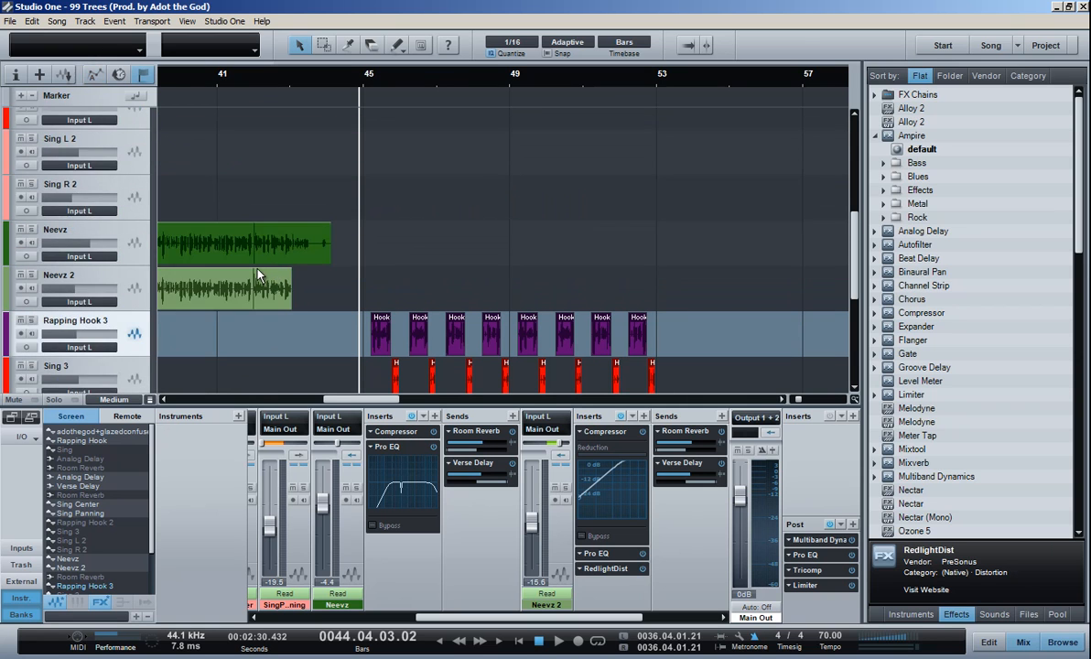
pyautogui.scroll(-3, 592, 233)
pyautogui.click(88, 213)
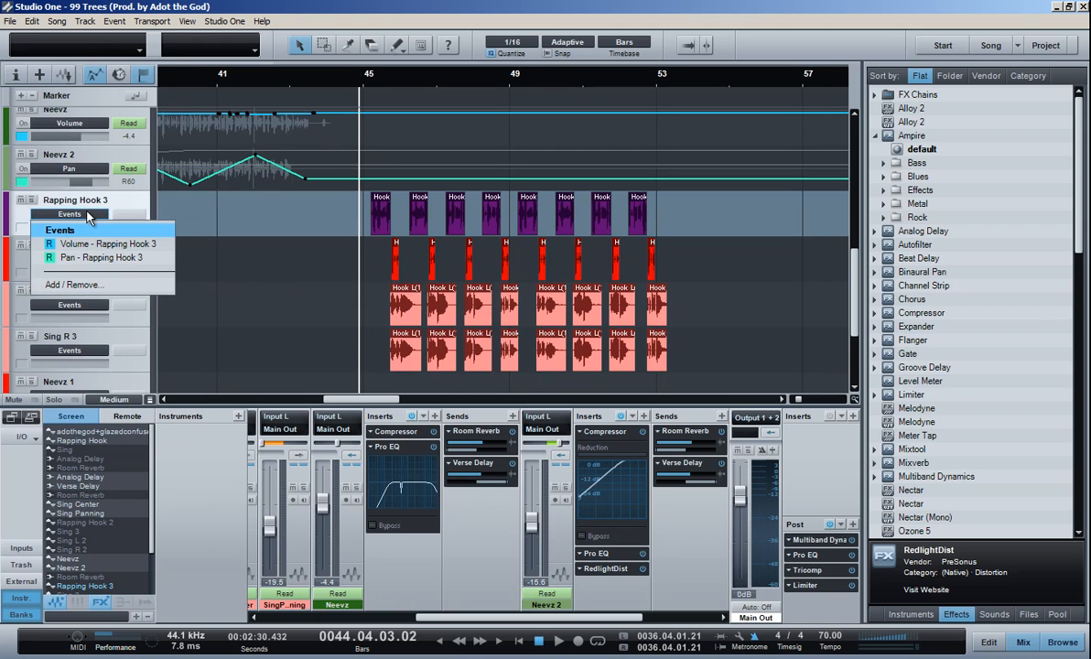
pyautogui.click(78, 285)
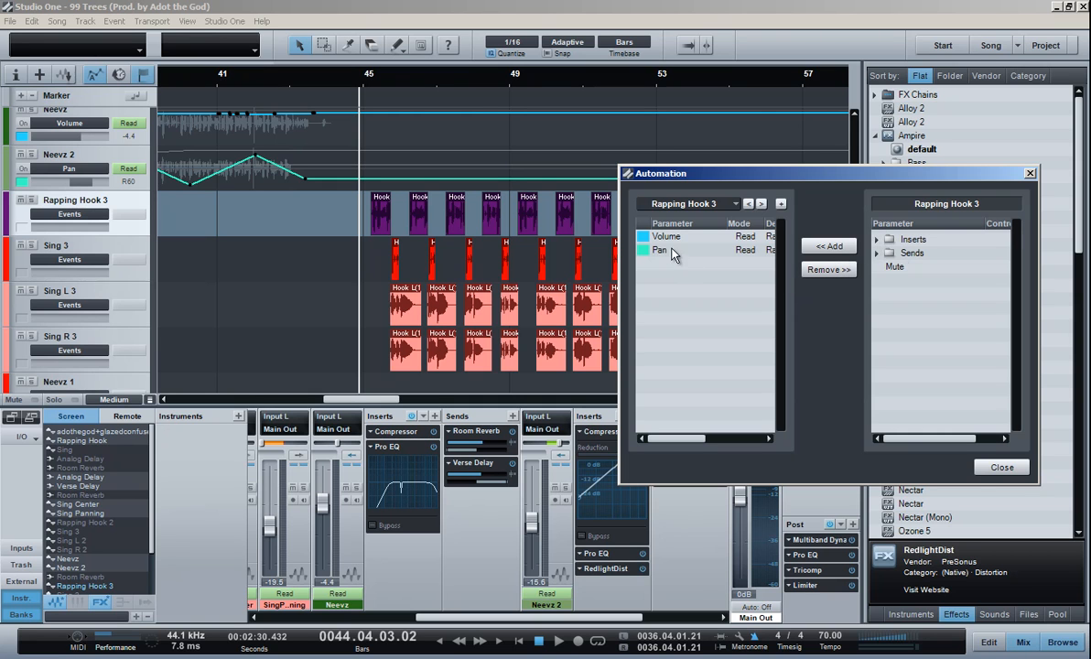
pyautogui.click(878, 252)
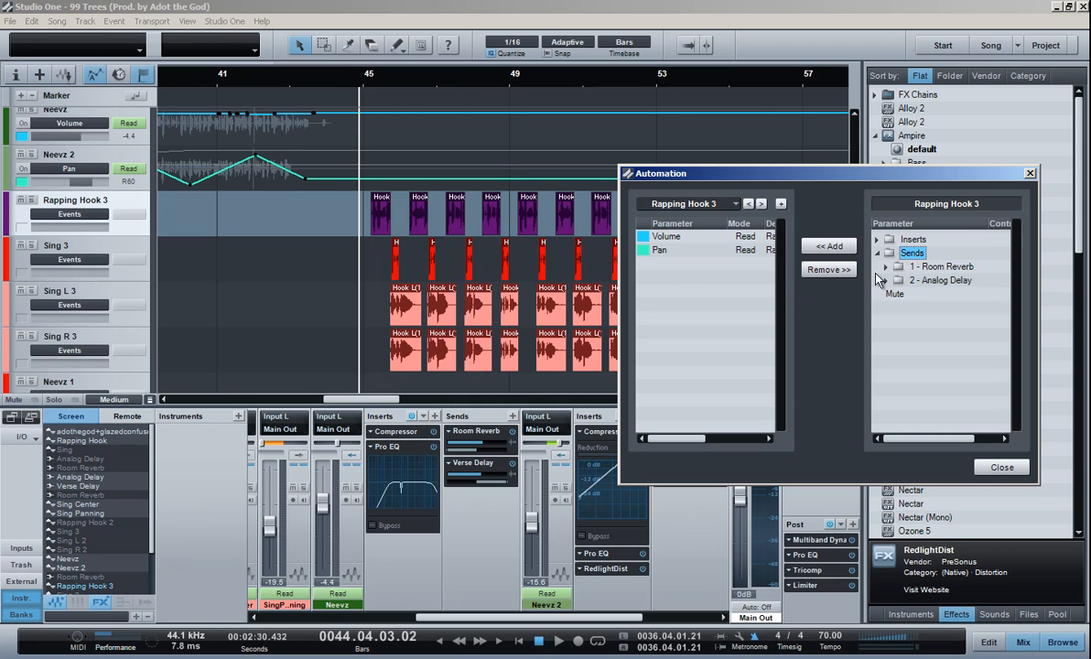
pyautogui.doubleClick(924, 267)
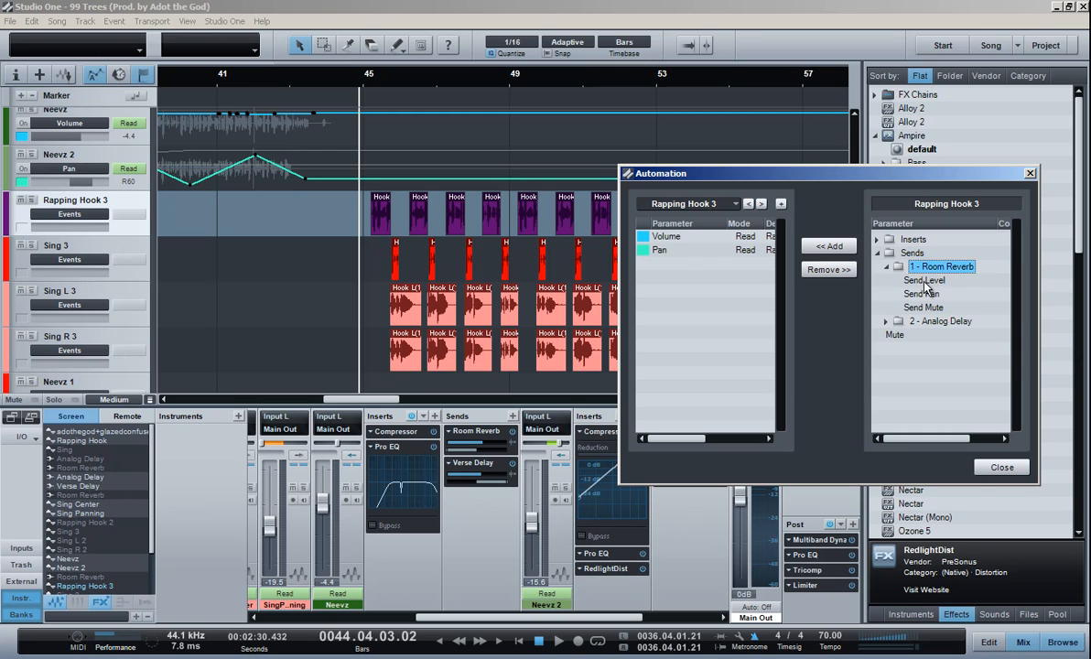
pyautogui.click(923, 280)
pyautogui.click(823, 247)
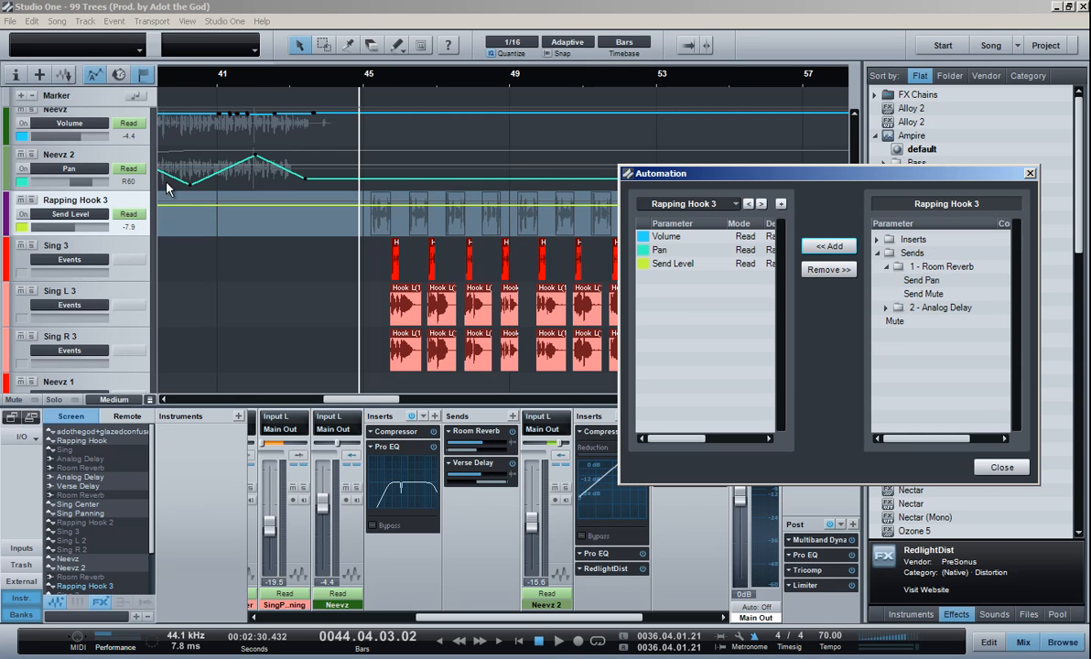
# Remove Send Level from Rapping Hook 3's automation parameters and close the automation settings.
pyautogui.click(699, 264)
pyautogui.click(829, 269)
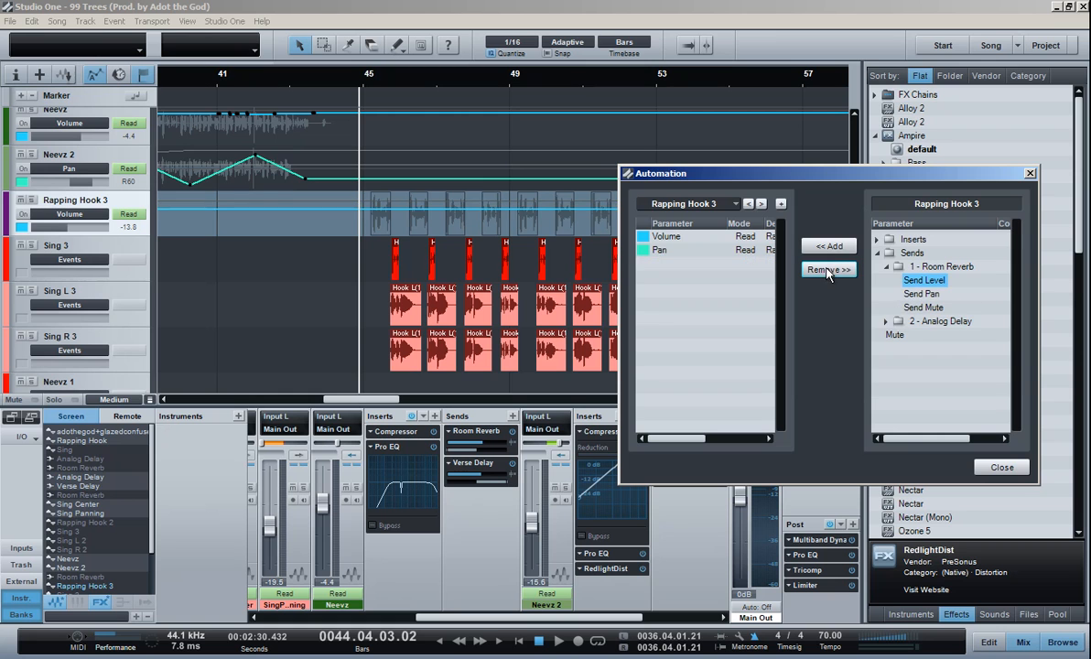
pyautogui.click(1030, 174)
# Loop the third hook from just before bar 45 to just after bar 53 and start playback ahead of it.
pyautogui.press('w')
pyautogui.click(354, 79)
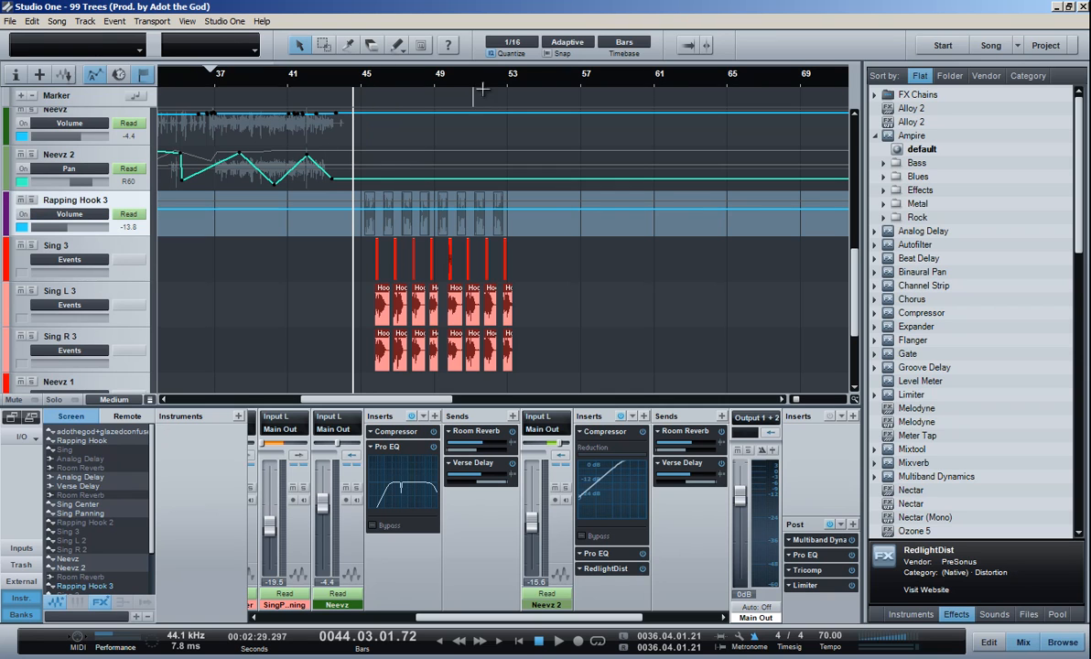
pyautogui.keyDown('alt'); pyautogui.click(355, 74); pyautogui.keyUp('alt')
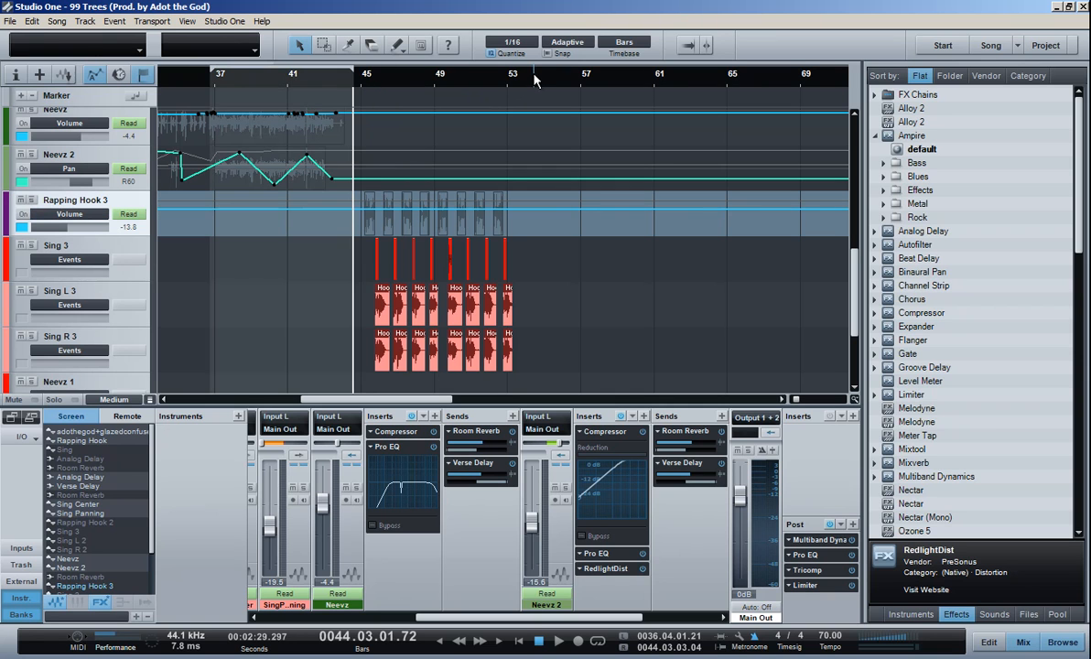
pyautogui.keyDown('alt'); pyautogui.click(518, 80); pyautogui.keyUp('alt')
pyautogui.keyDown('ctrl'); pyautogui.click(361, 80); pyautogui.keyUp('ctrl')
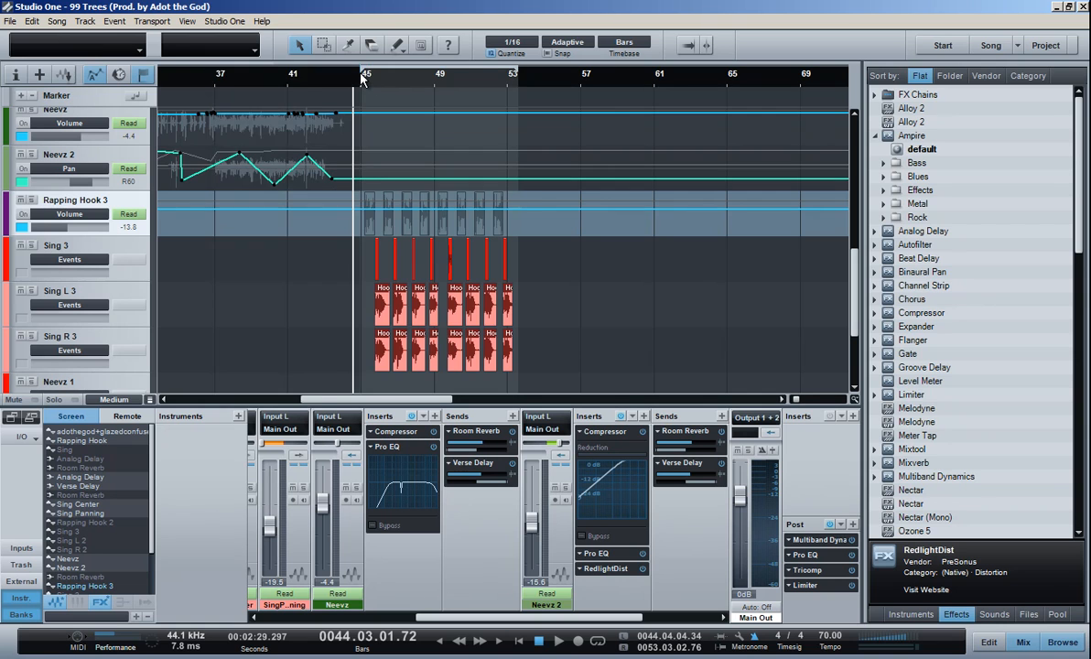
pyautogui.scroll(3, 380, 107)
pyautogui.press('space')
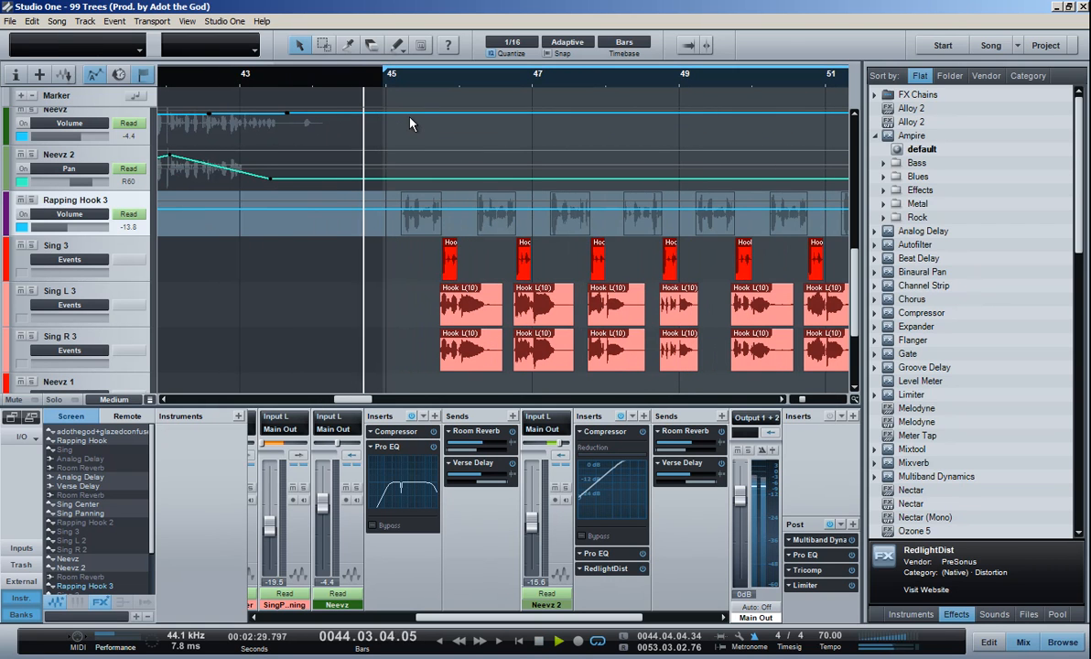
# Raise Rapping Hook 3's volume automation to about -9.1 dB just before its first event and play it back.
pyautogui.scroll(3, 448, 366)
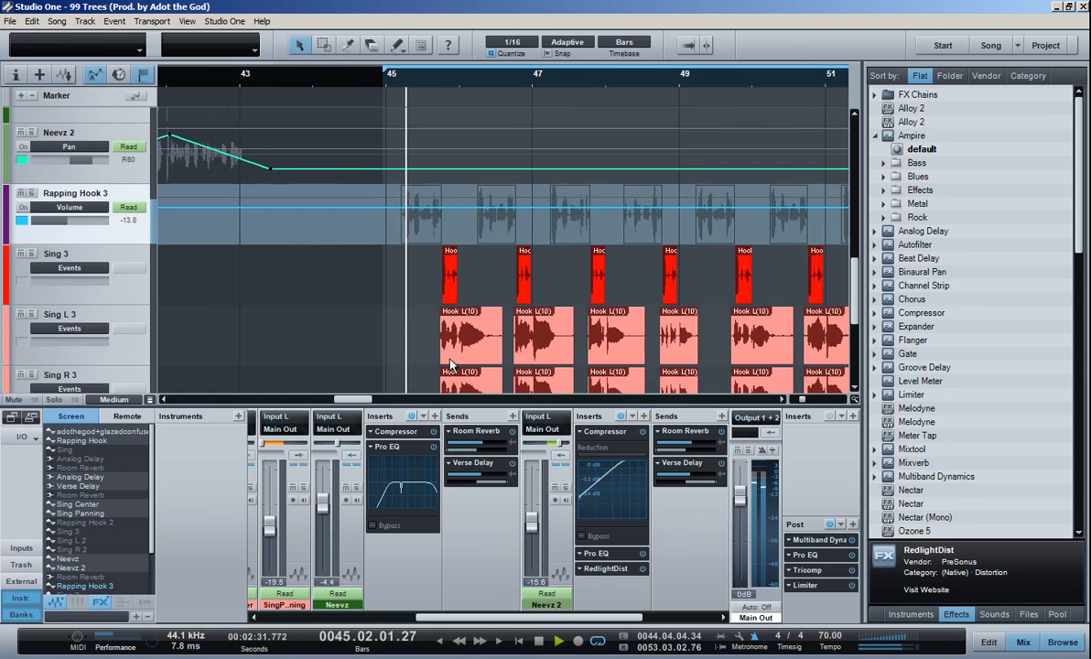
pyautogui.scroll(4, 425, 303)
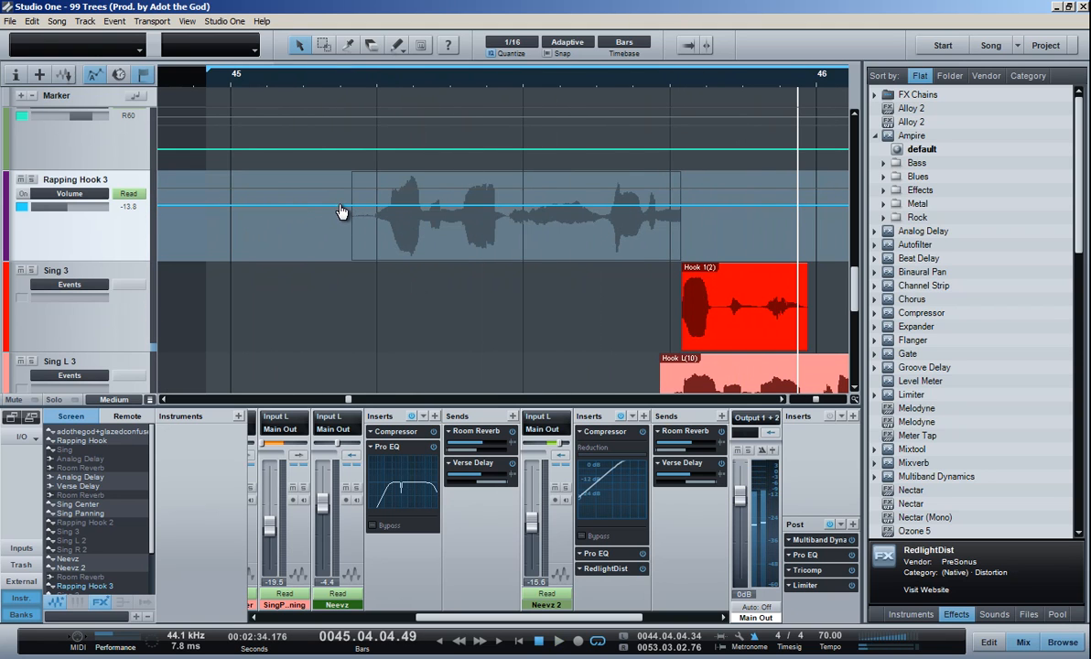
pyautogui.moveTo(339, 206)
pyautogui.mouseDown()
pyautogui.moveTo(340, 222)
pyautogui.moveTo(339, 200)
pyautogui.mouseUp()
pyautogui.click(348, 77)
pyautogui.press('space')
pyautogui.press('space')
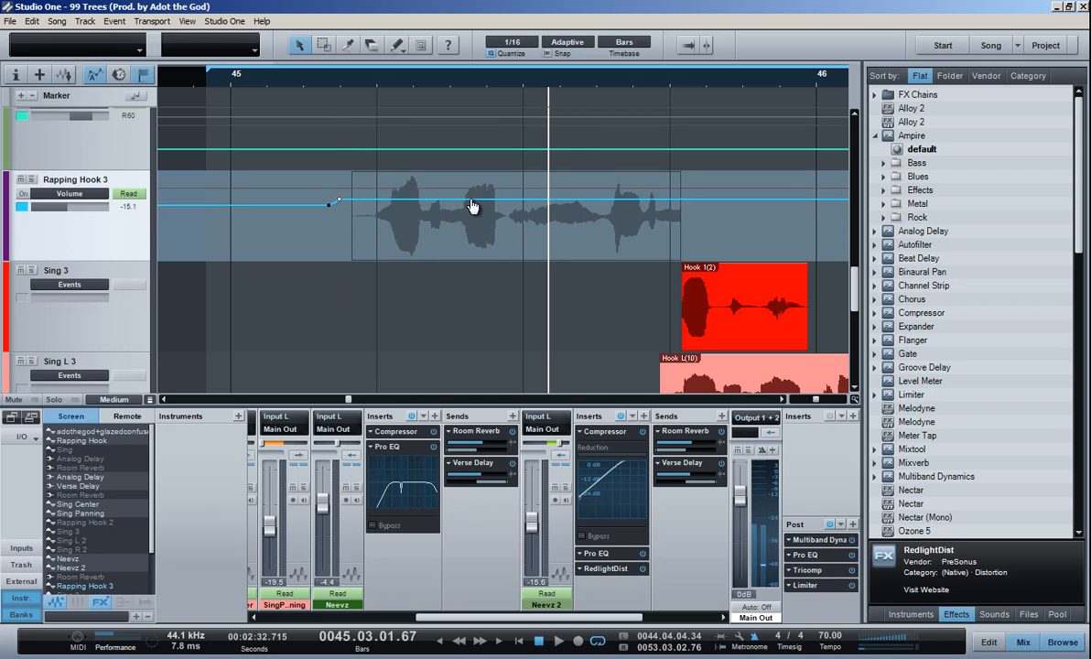
pyautogui.press('space')
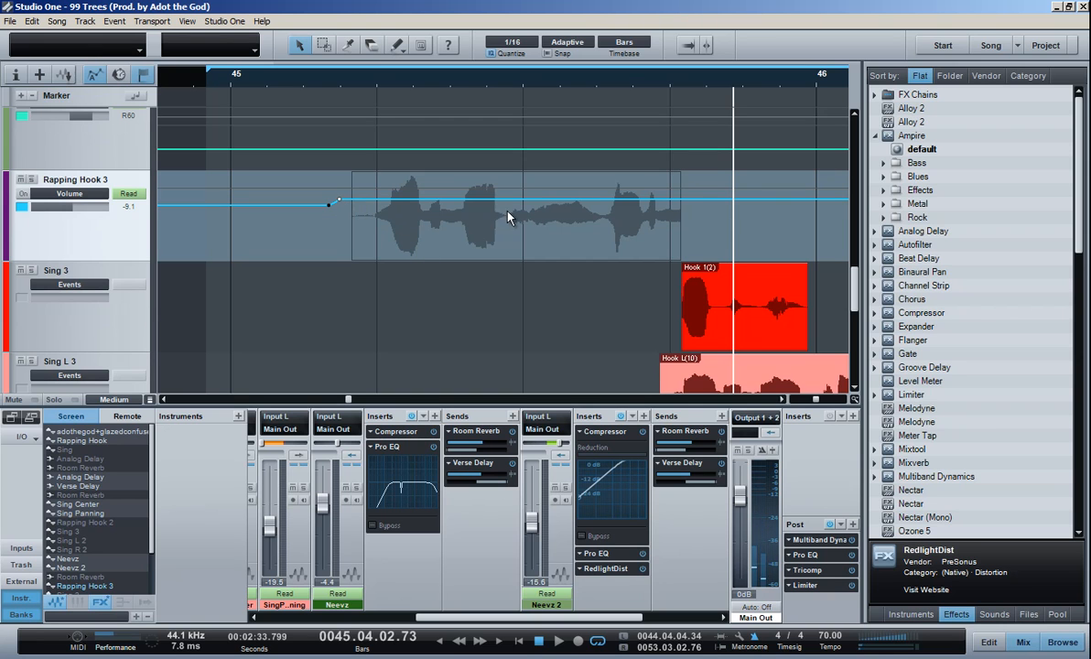
# Add a volume step up to 0 dB midway through Rapping Hook 3's first event and replay it.
pyautogui.moveTo(526, 206); pyautogui.dragTo(514, 196)
pyautogui.click(280, 75)
pyautogui.press('space')
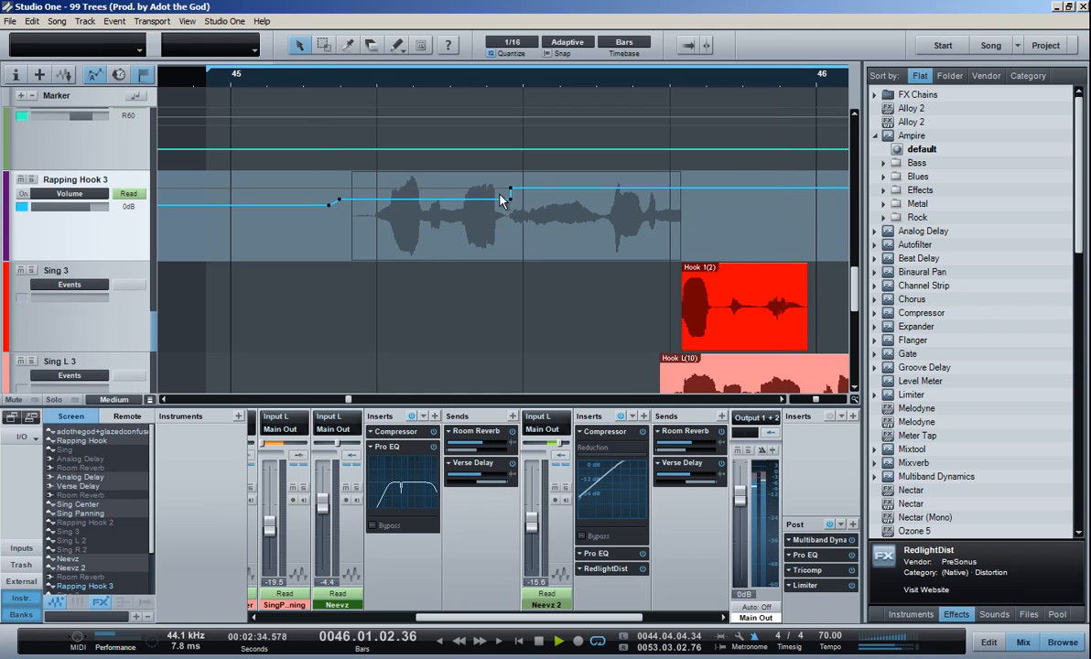
# Move the volume step later in Rapping Hook 3's first event, raise its upper level to +3.0 dB and select all four points.
pyautogui.scroll(-2, 513, 209)
pyautogui.moveTo(511, 203); pyautogui.dragTo(557, 202)
pyautogui.click(528, 81)
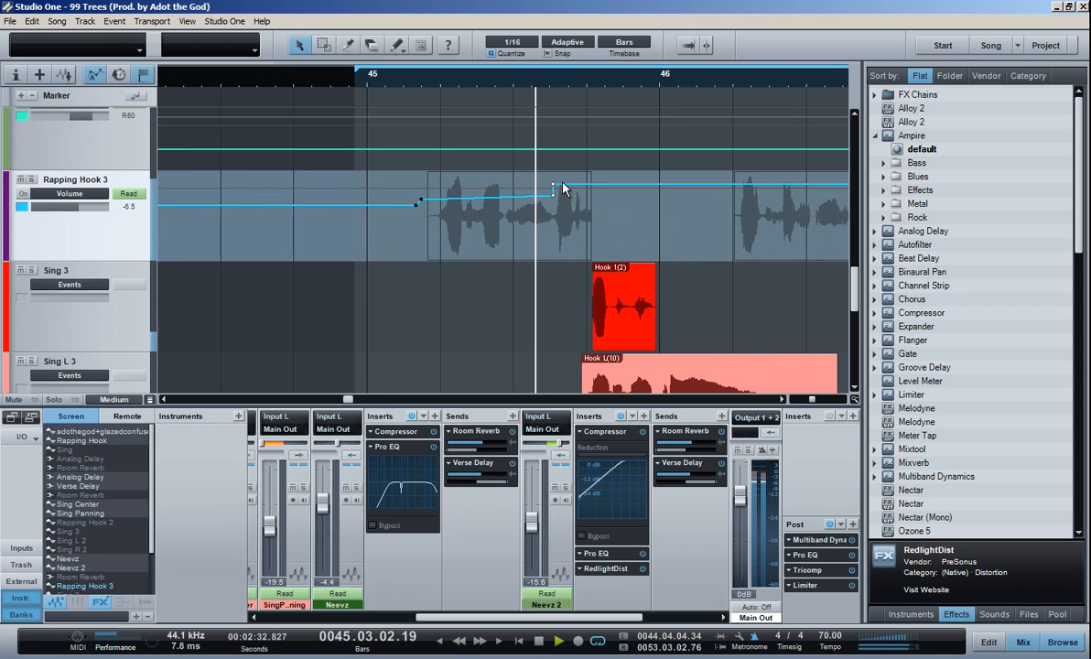
pyautogui.click(443, 217)
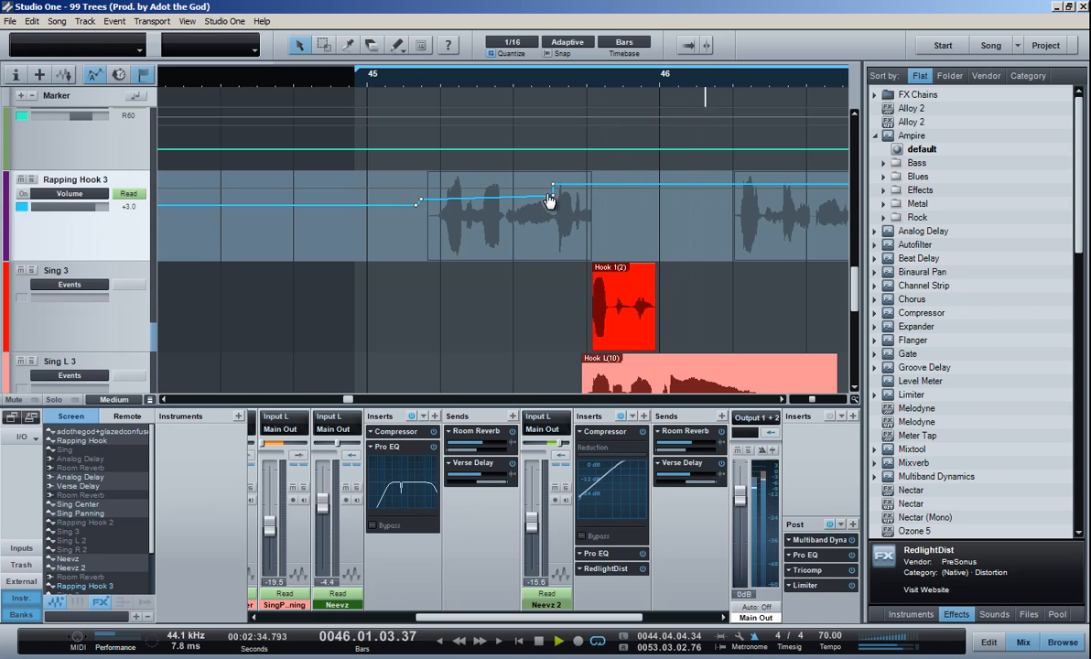
# Hide the automation lanes and all mixer channels except the beat track, Rapping Hook 3, Sing 3 and Neevz 4.
pyautogui.press('a')
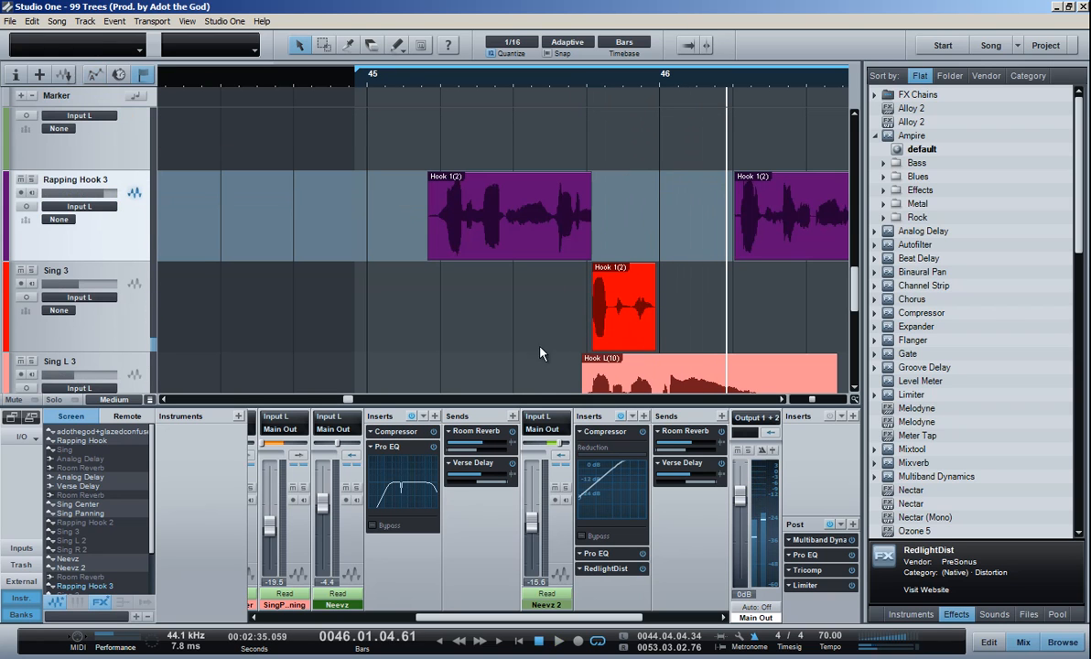
pyautogui.scroll(-2, 90, 545)
pyautogui.click(76, 561)
pyautogui.click(78, 542)
pyautogui.moveTo(76, 540); pyautogui.dragTo(68, 442)
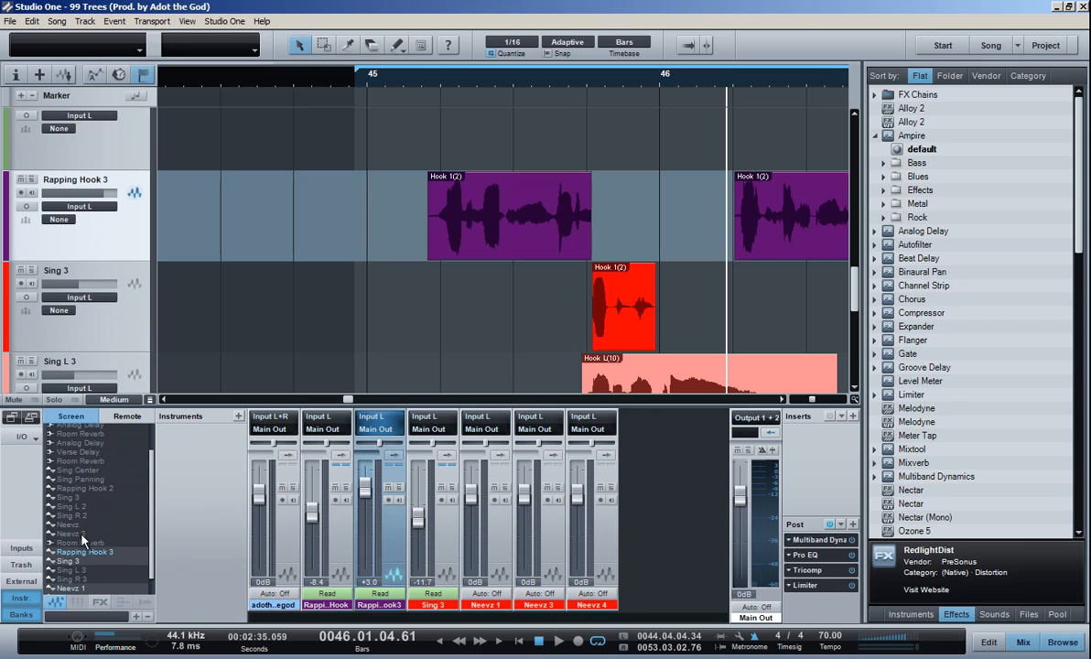
pyautogui.moveTo(73, 589); pyautogui.dragTo(76, 595)
pyautogui.scroll(-1, 94, 567)
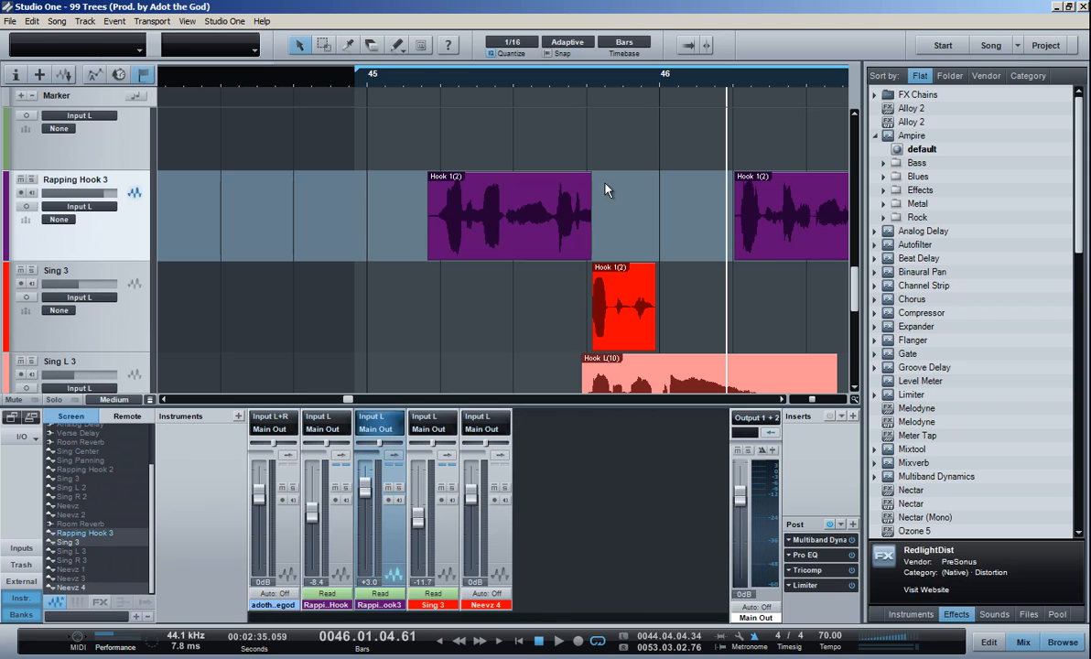
pyautogui.scroll(3, 79, 474)
pyautogui.click(73, 429)
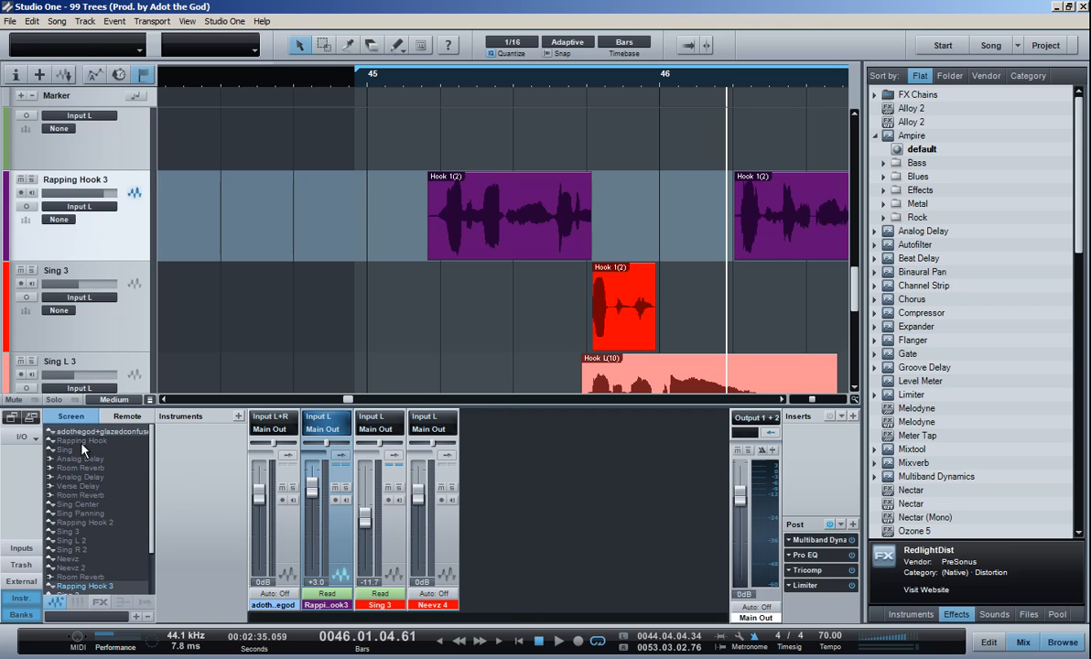
# Play the third hook and raise the Sing 3 fader to -8.7 dB.
pyautogui.scroll(-3, 107, 486)
pyautogui.press('space')
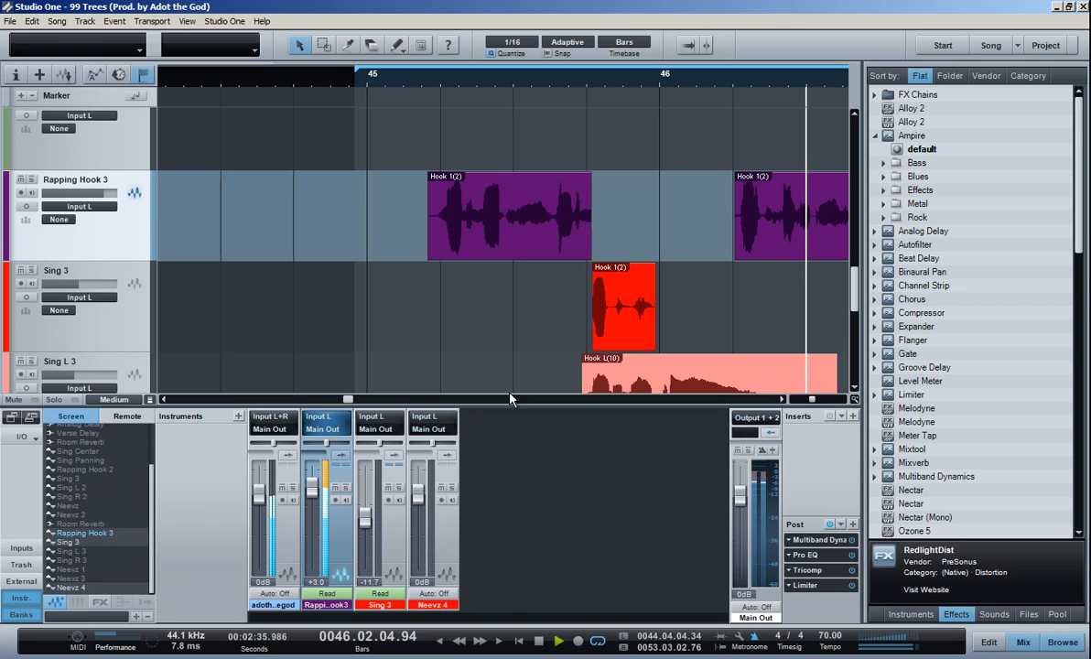
pyautogui.moveTo(367, 525); pyautogui.dragTo(369, 520)
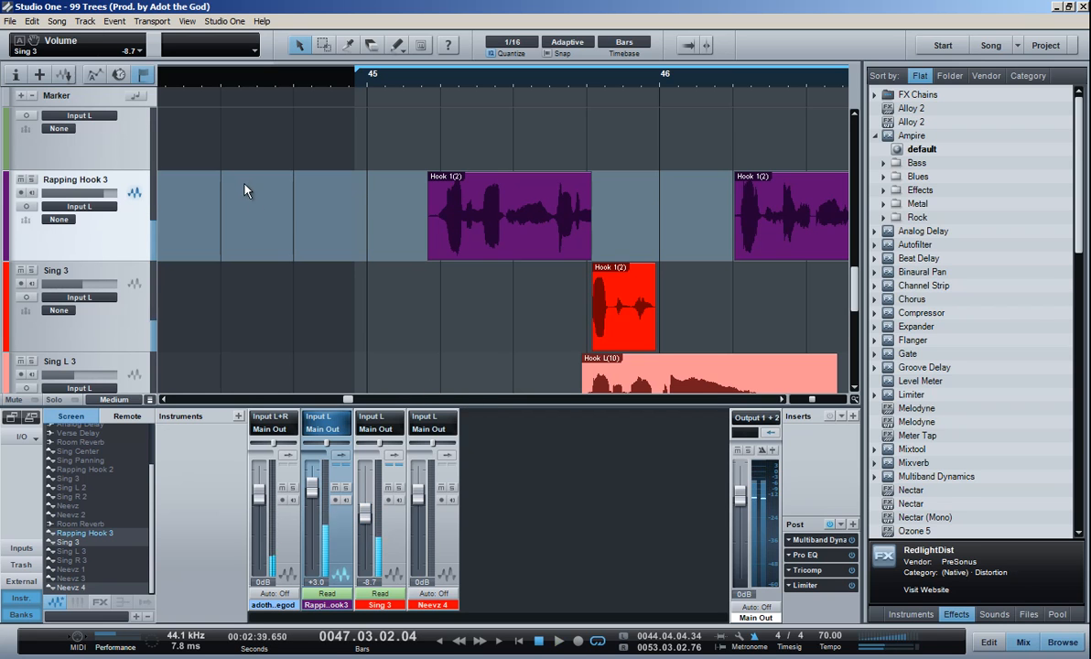
# Show the automation lanes and lower all of Rapping Hook 3's volume points together, bringing the upper level to about -4.2 dB.
pyautogui.press('a')
pyautogui.moveTo(567, 213); pyautogui.dragTo(399, 203)
pyautogui.click(367, 229)
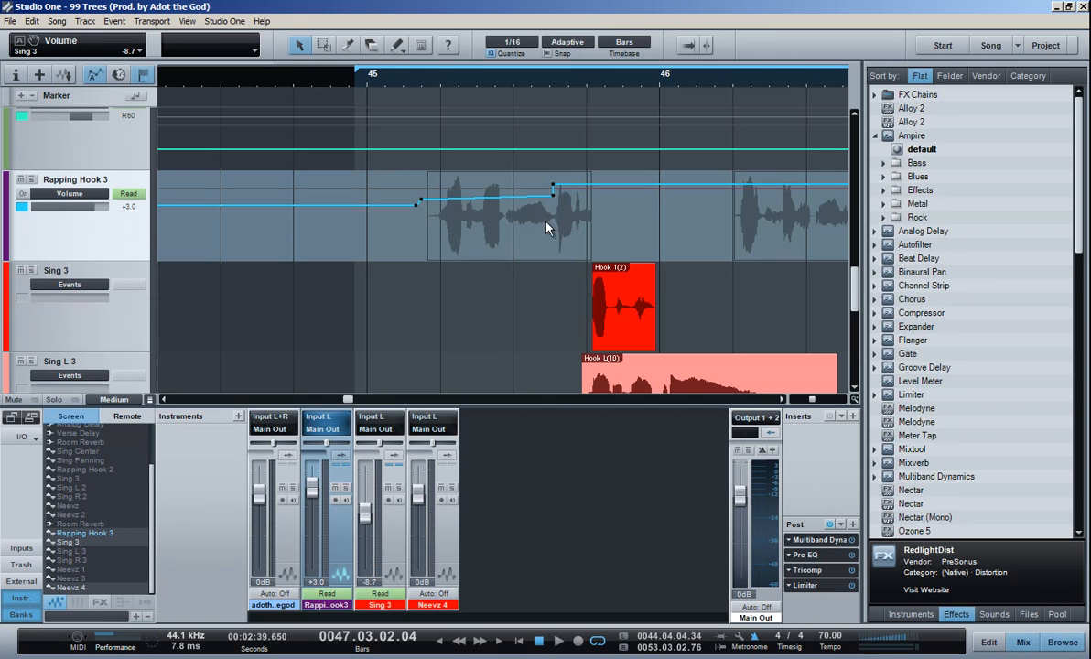
pyautogui.moveTo(555, 203); pyautogui.dragTo(558, 221)
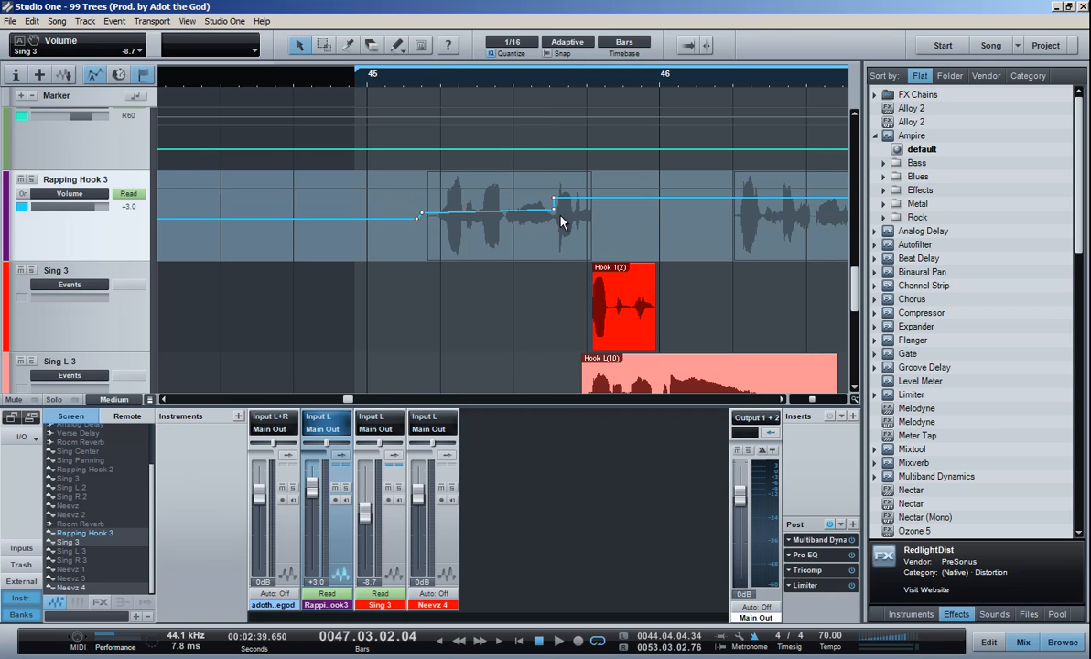
pyautogui.moveTo(557, 217); pyautogui.dragTo(556, 213)
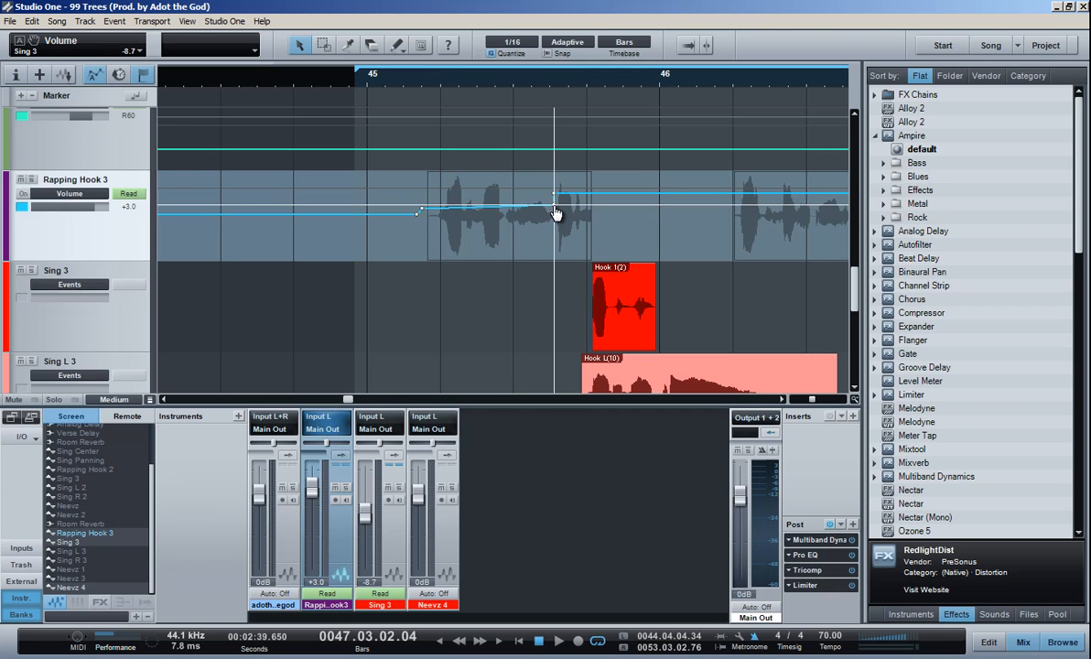
# Play from the first hook event and lower Rapping Hook 3's volume points further, bringing the upper level to -9.5 dB.
pyautogui.click(430, 86)
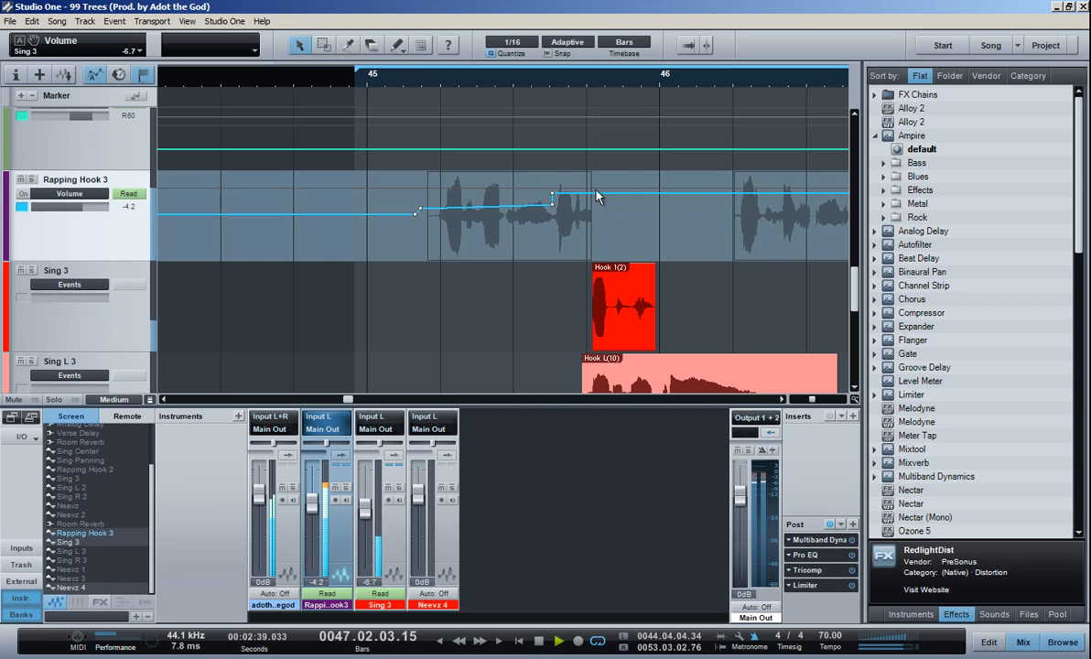
pyautogui.moveTo(556, 210); pyautogui.dragTo(556, 224)
pyautogui.press('space')
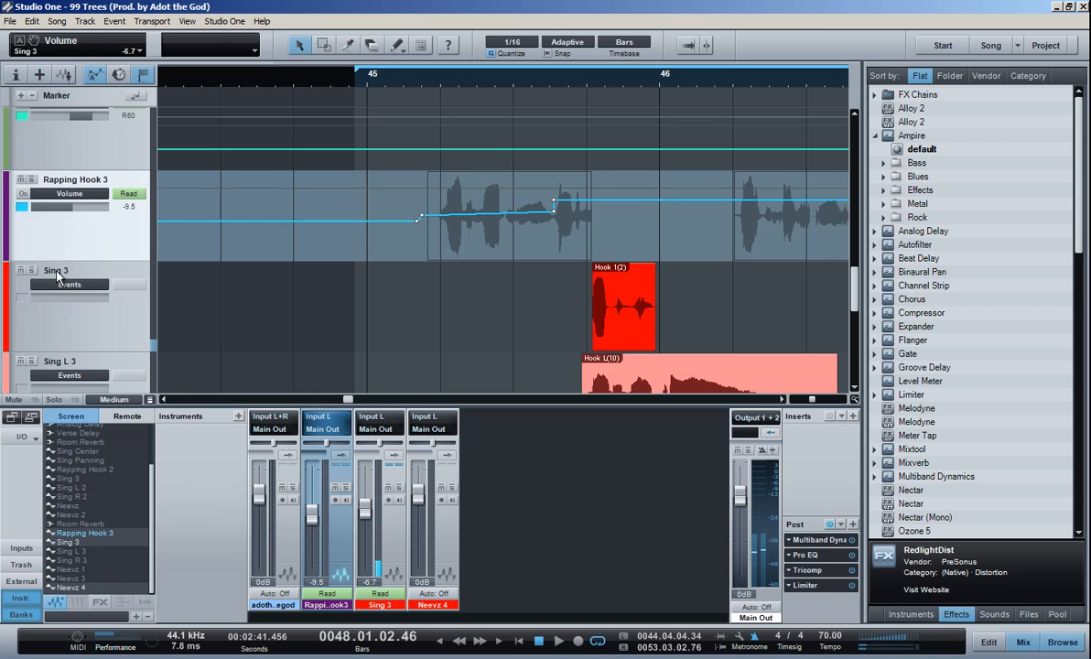
# Rename the Sing 3 track as "Another" Delay Throwee, with quotation marks around Another.
pyautogui.press('w')
pyautogui.press('w')
pyautogui.press('w')
pyautogui.press('w')
pyautogui.hotkey('shift', 'w')
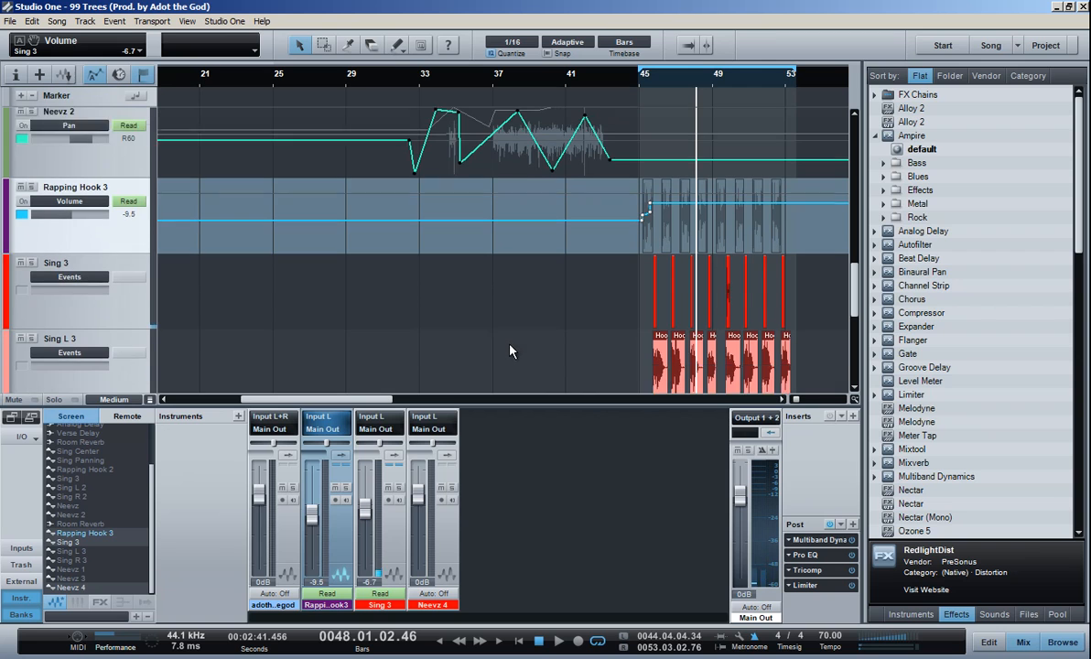
pyautogui.doubleClick(50, 255)
pyautogui.write('Delay Throw')
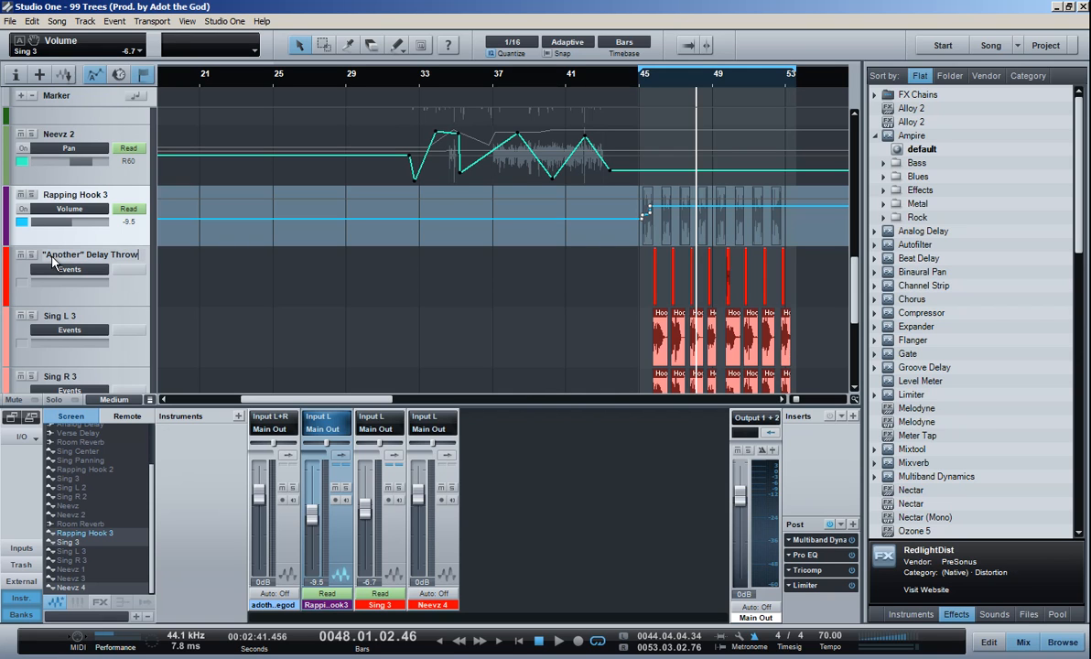
pyautogui.write('ee')
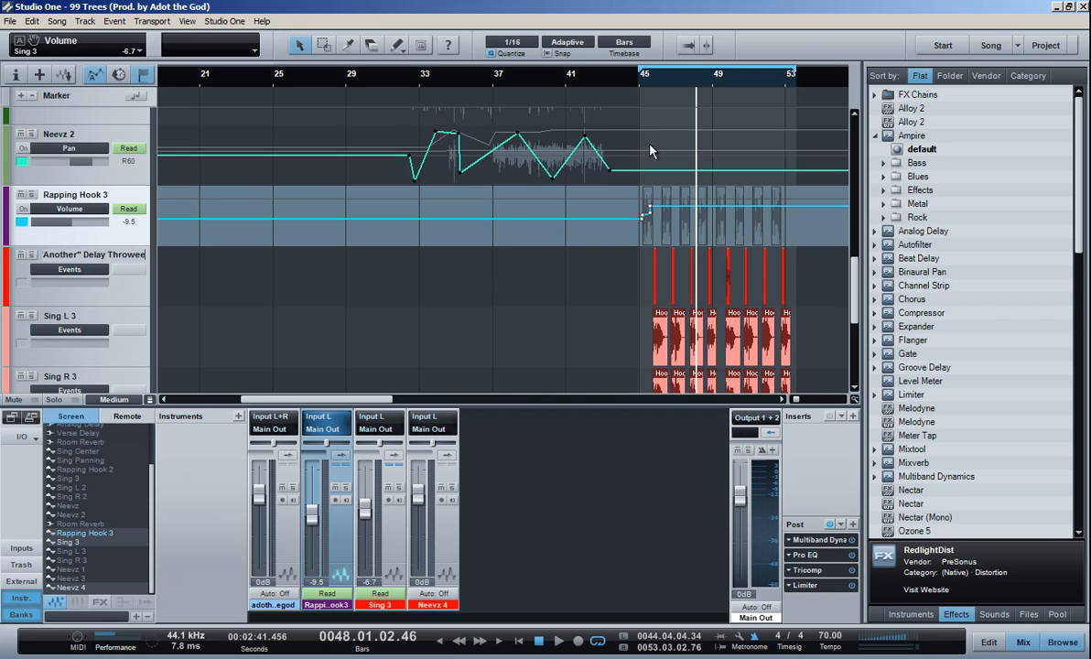
# Play the third hook from just after bar 45 and listen to the balance between Rapping Hook 3 and the delay throw track.
pyautogui.click(646, 80)
pyautogui.press('e')
pyautogui.press('e')
pyautogui.press('e')
pyautogui.press('w')
pyautogui.press('space')
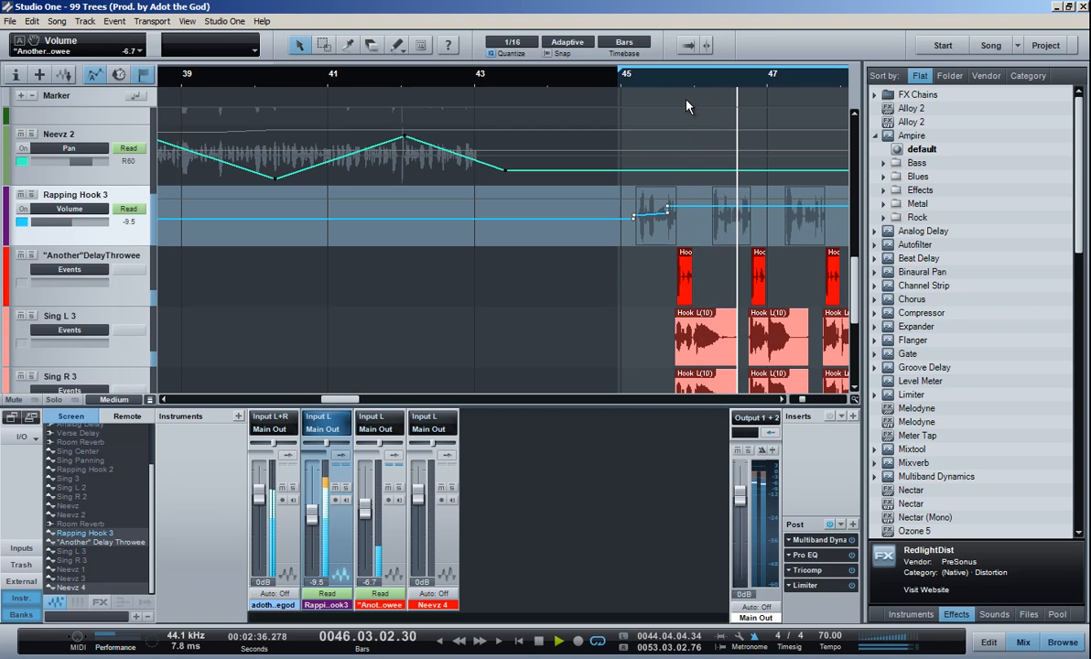
pyautogui.press('space')
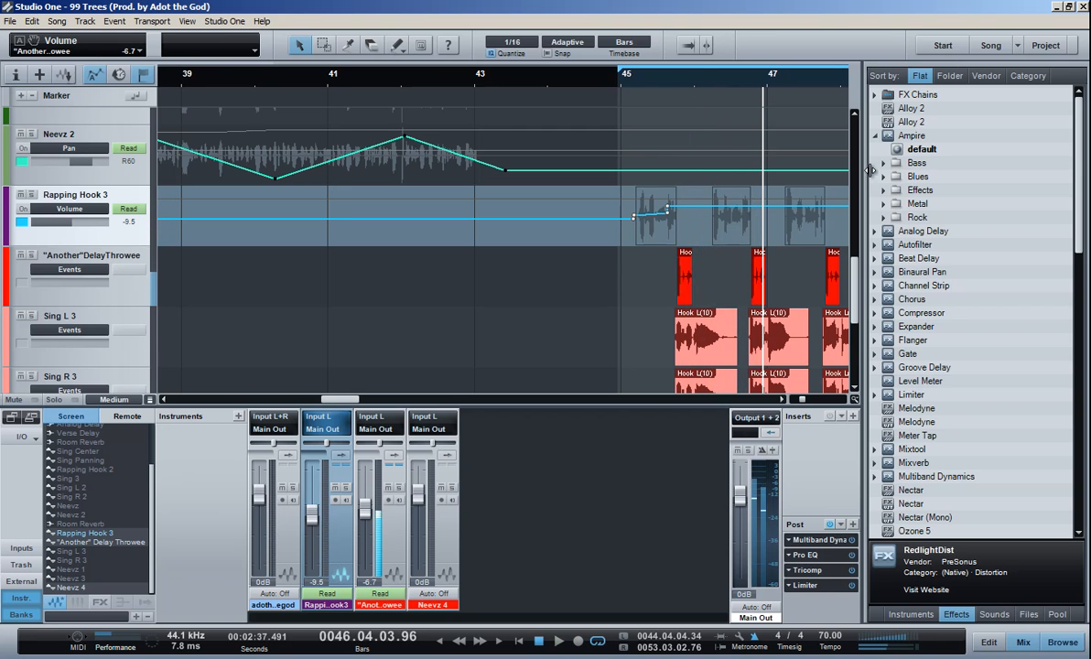
# Lower Rapping Hook 3's volume automation at the start of its second event after bar 46.
pyautogui.moveTo(708, 79); pyautogui.dragTo(759, 215)
pyautogui.click(728, 207)
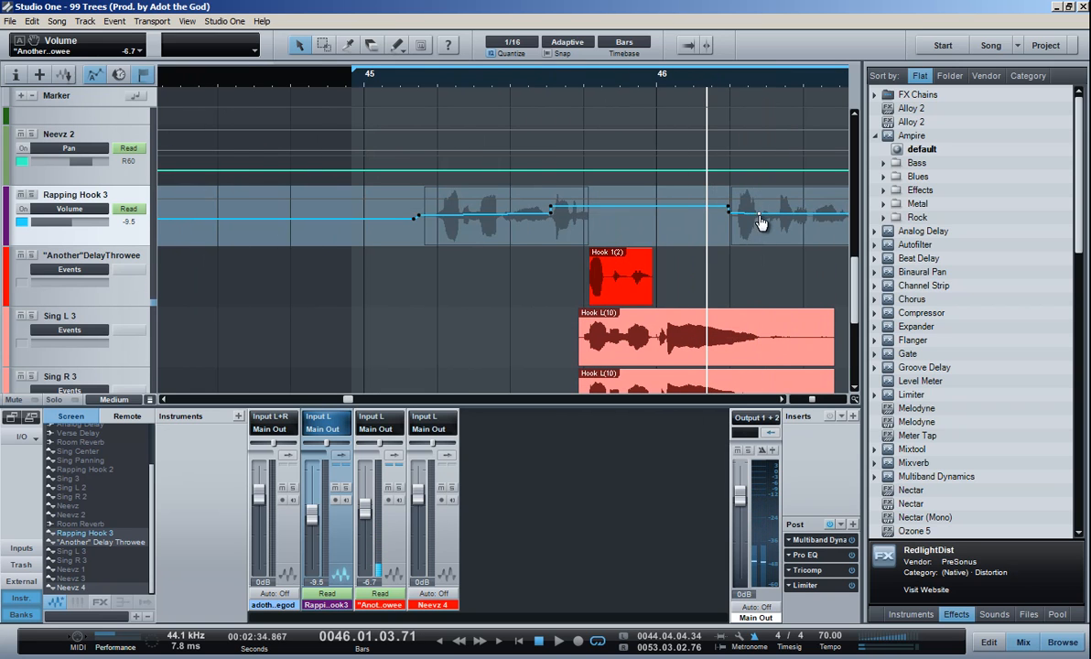
# Play from just after bar 46 and shape Rapping Hook 3's volume automation to rise midway through its second event.
pyautogui.press('w')
pyautogui.click(718, 83)
pyautogui.press('e')
pyautogui.press('w')
pyautogui.press('space')
pyautogui.press('space')
pyautogui.moveTo(759, 214); pyautogui.dragTo(758, 211)
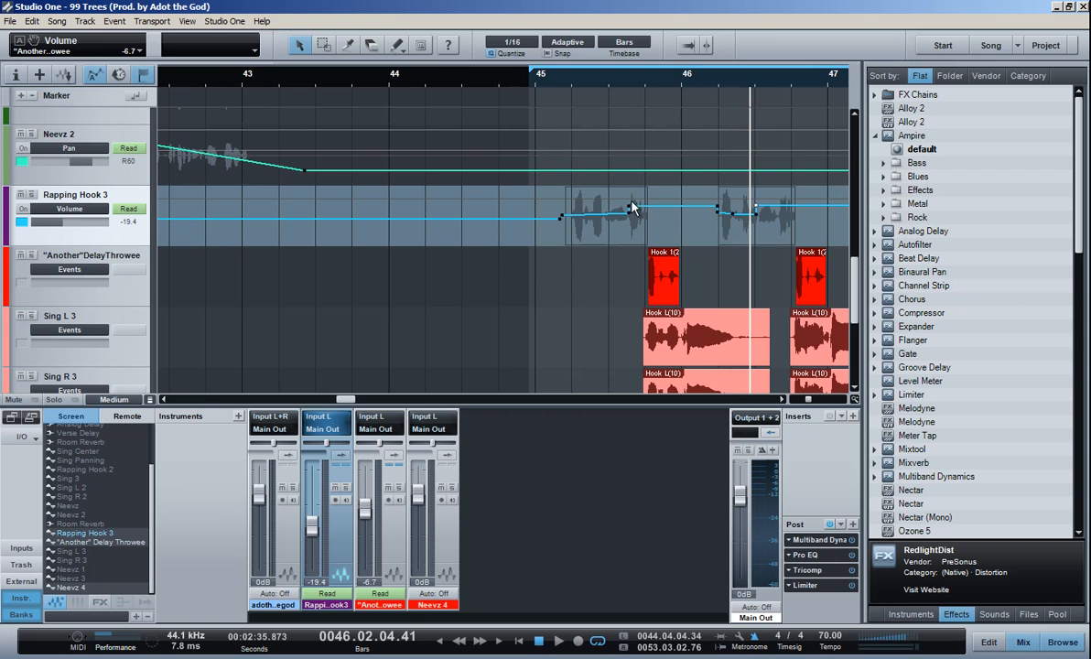
# Play the third hook from Rapping Hook 3's second event to about bar 47 and listen to the edited volume.
pyautogui.press('w')
pyautogui.press('w')
pyautogui.press('w')
pyautogui.press('w')
pyautogui.press('e')
pyautogui.press('e')
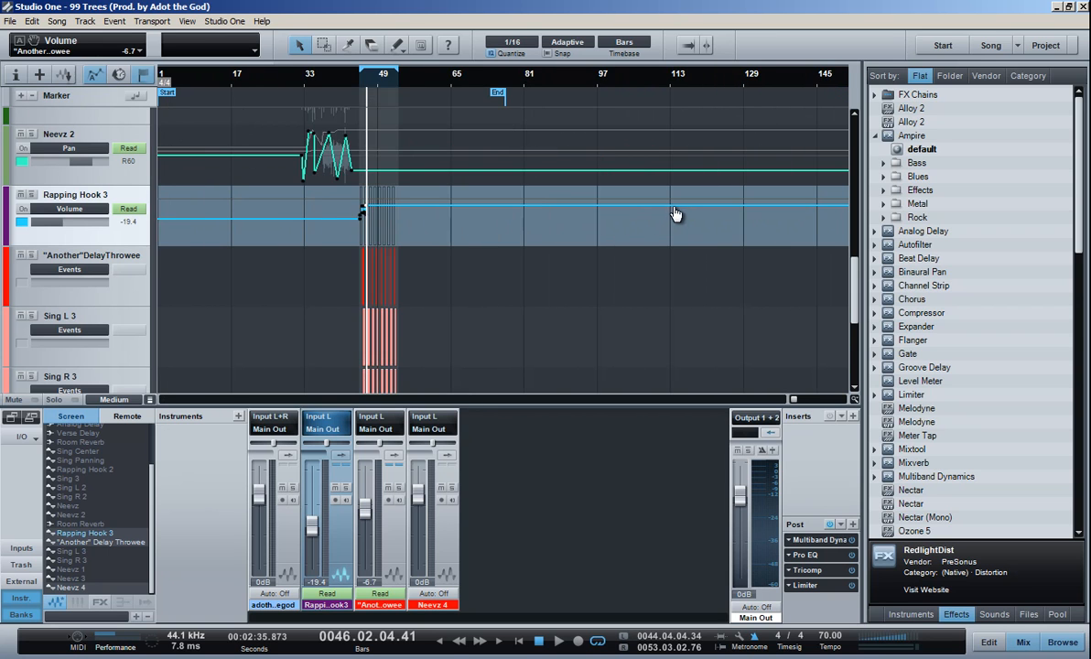
pyautogui.press('space')
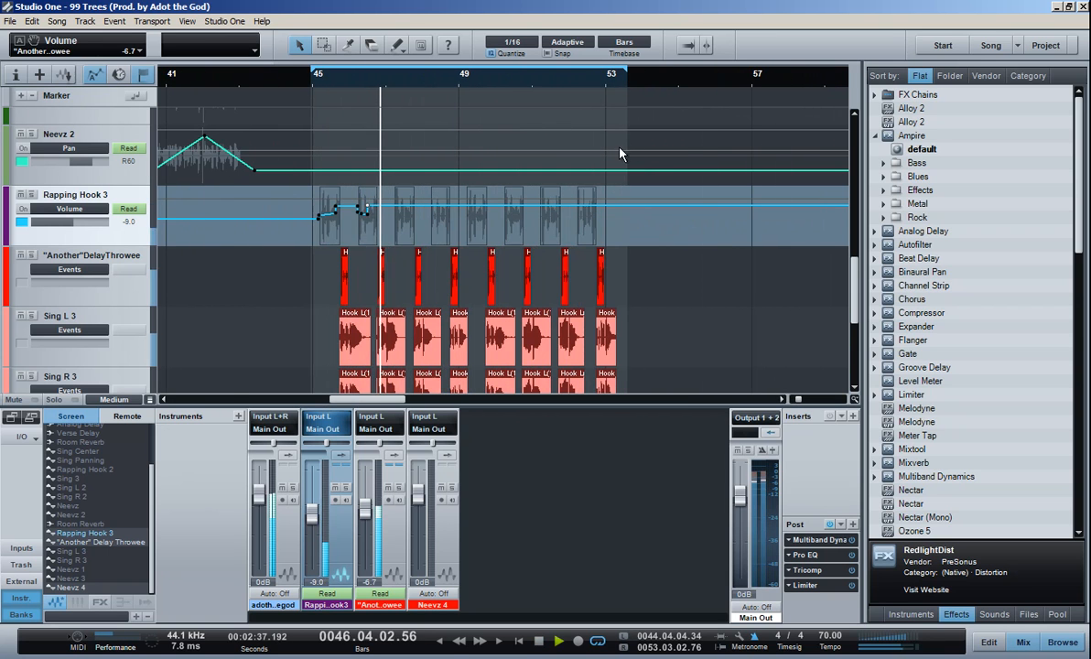
pyautogui.press('space')
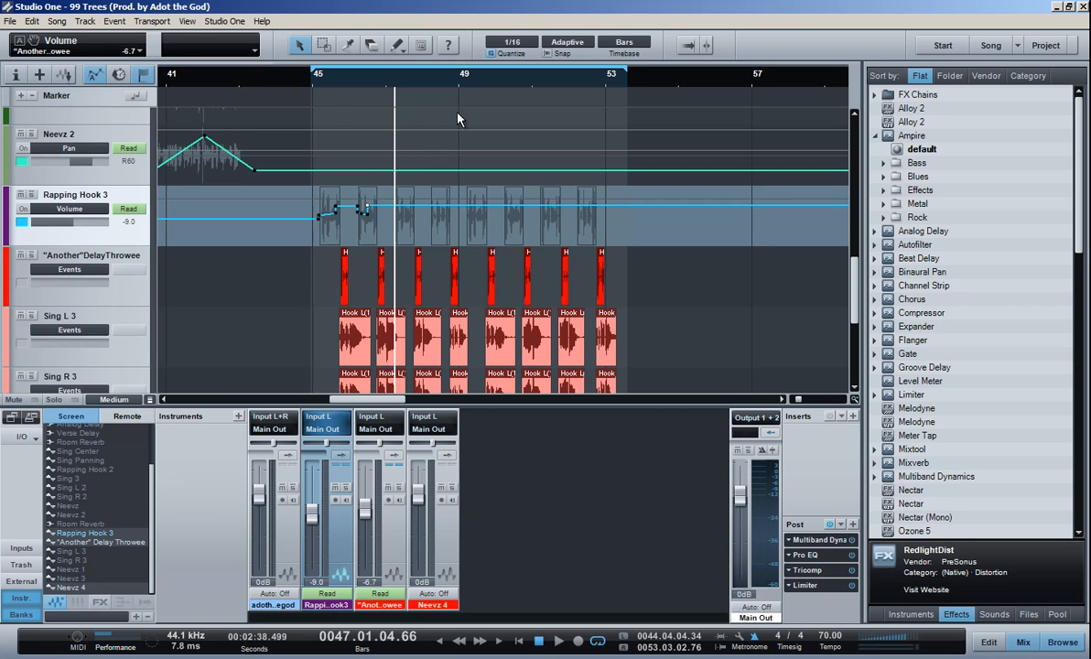
pyautogui.click(316, 77)
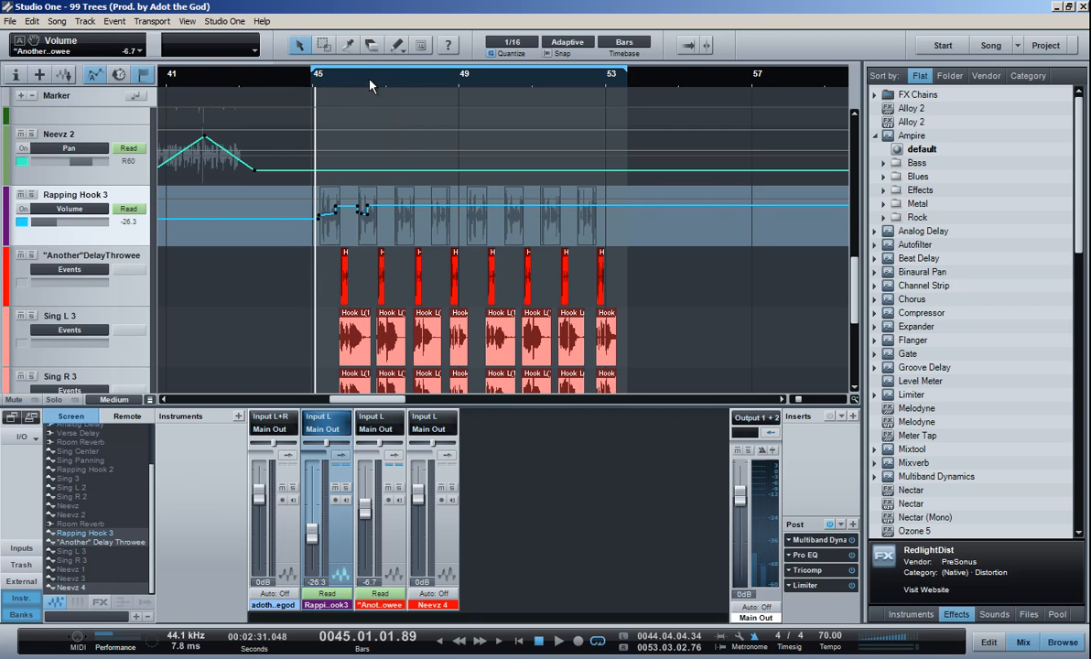
pyautogui.press('w')
pyautogui.press('w')
pyautogui.press('w')
pyautogui.press('e')
pyautogui.press('e')
pyautogui.press('w')
pyautogui.press('w')
pyautogui.scroll(1, 224, 256)
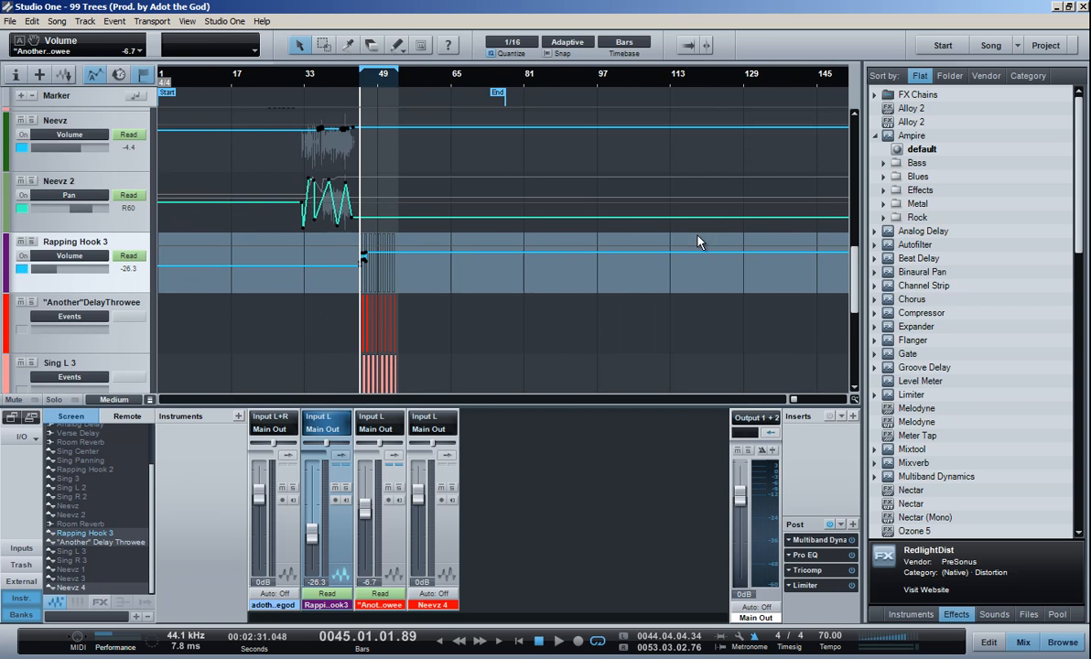
# Play the first hook from bar 6 to hear Rapping Hook's volume automation.
pyautogui.moveTo(855, 266); pyautogui.dragTo(837, 90)
pyautogui.scroll(-3, 323, 240)
pyautogui.scroll(3, 316, 220)
pyautogui.click(184, 78)
pyautogui.press('e')
pyautogui.press('e')
pyautogui.press('e')
pyautogui.press('e')
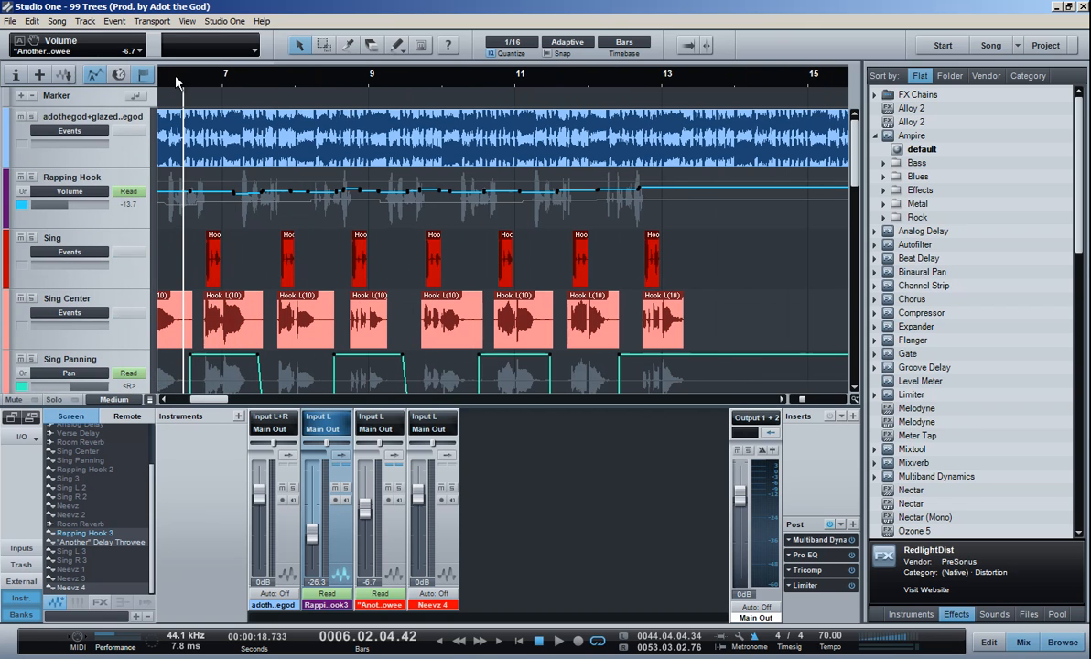
pyautogui.press('space')
pyautogui.press('w')
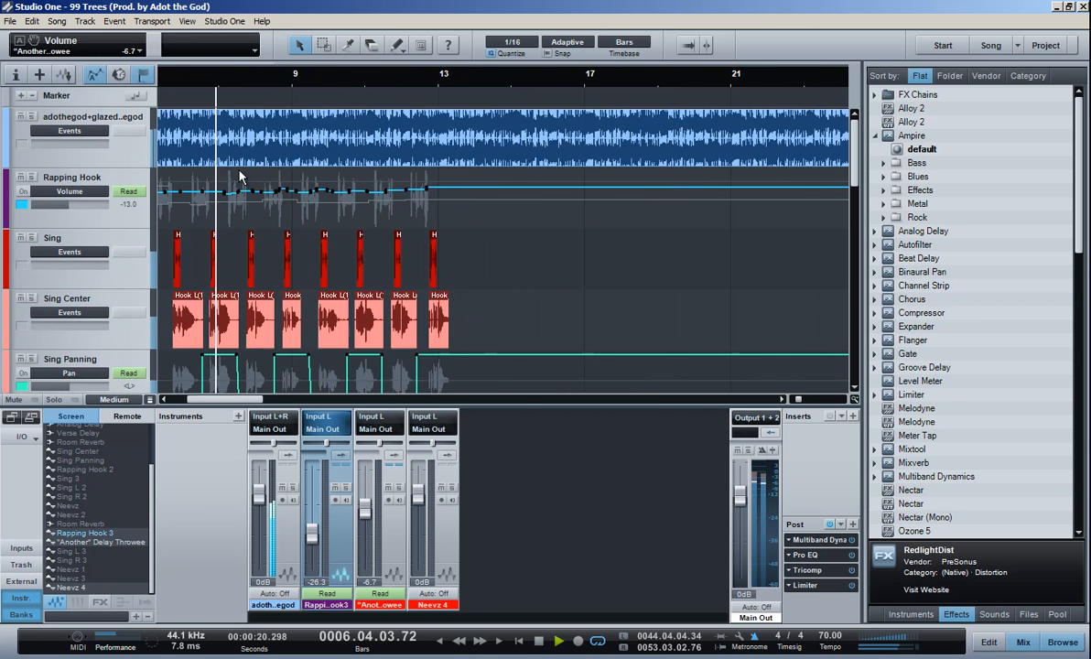
pyautogui.press('w')
# Replay the entire first hook from before bar 5 to bar 13, following the Rapping Hook volume and Sing Panning automation.
pyautogui.click(174, 79)
pyautogui.press('a')
pyautogui.press('a')
pyautogui.press('e')
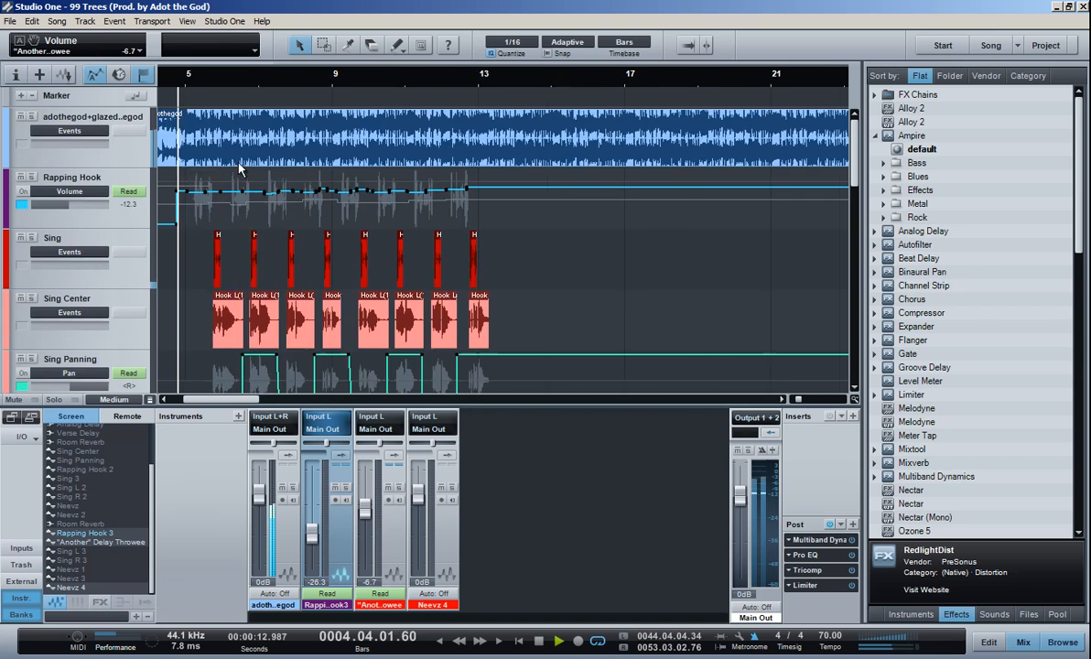
pyautogui.press('e')
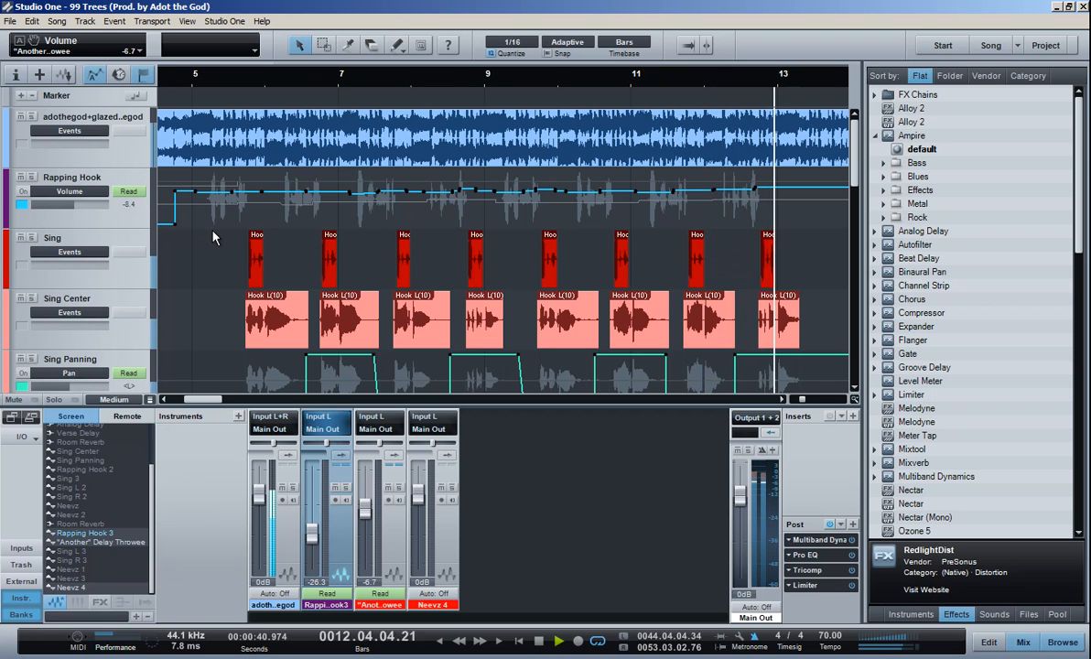
pyautogui.press('w')
pyautogui.press('w')
pyautogui.press('space')
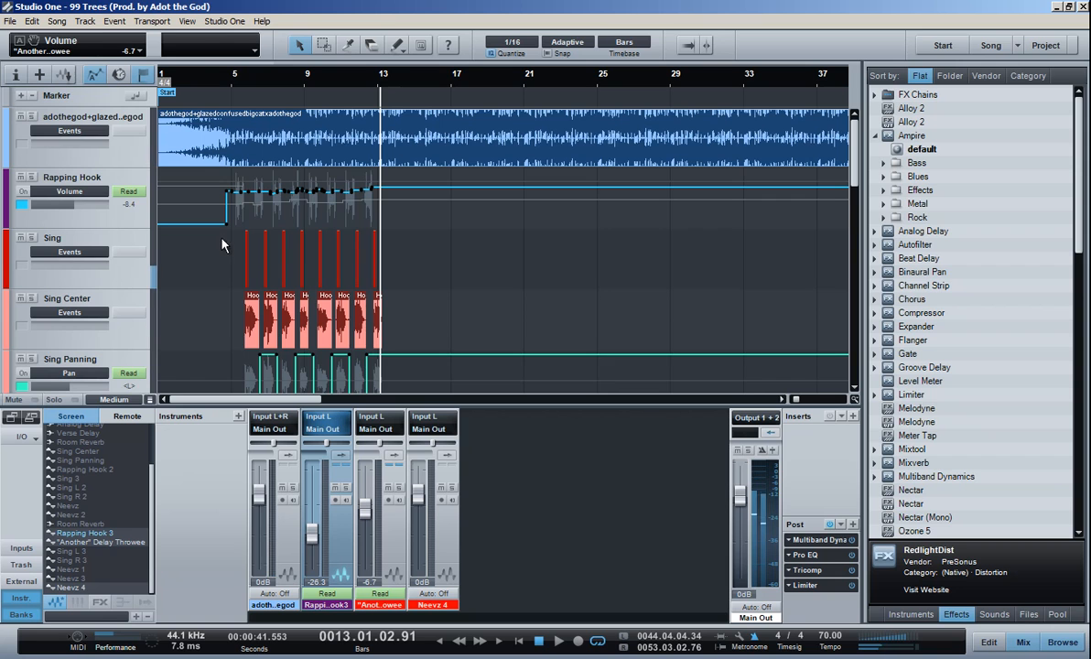
# Solo the Sing track and play it from bar 5, with the automation lanes hidden.
pyautogui.scroll(-3, 540, 224)
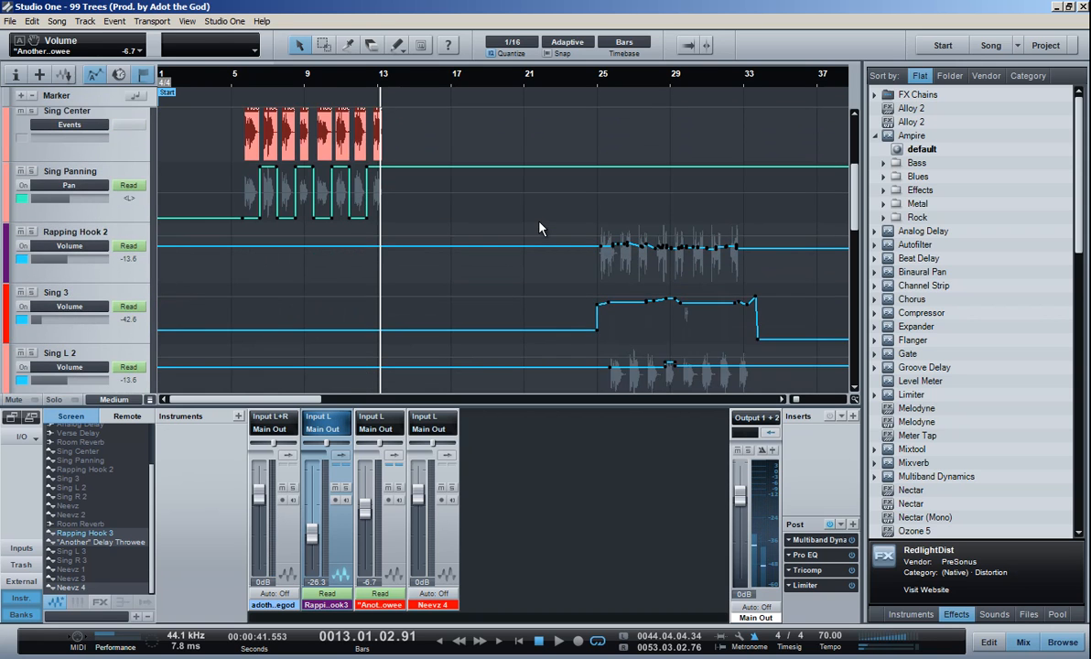
pyautogui.scroll(3, 540, 228)
pyautogui.press('e')
pyautogui.press('e')
pyautogui.press('w')
pyautogui.press('w')
pyautogui.click(240, 89)
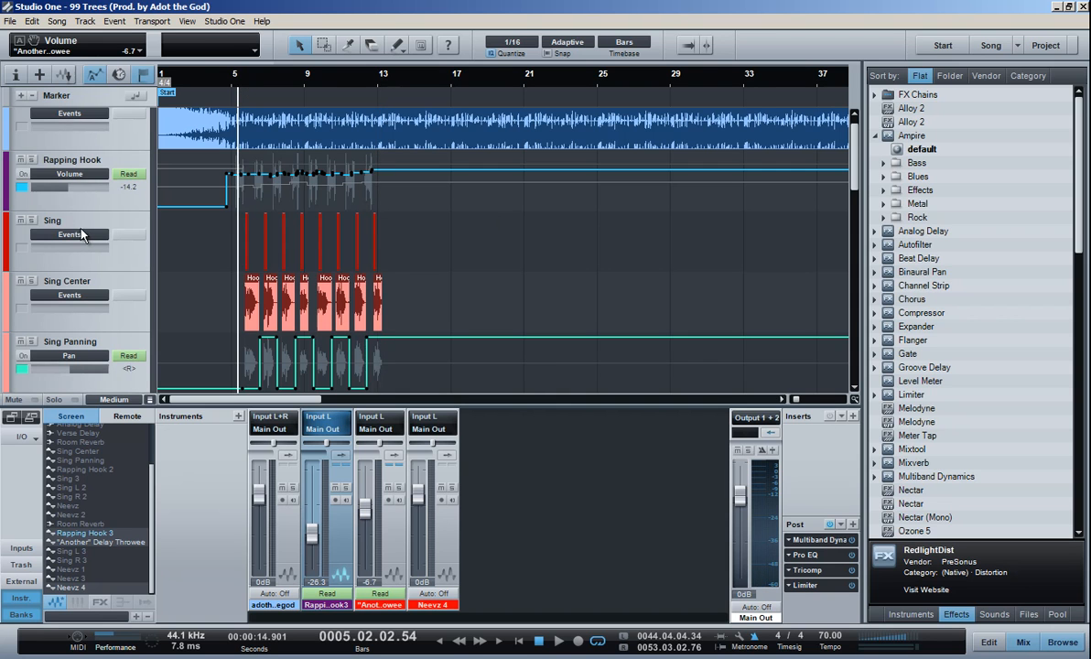
pyautogui.press('a')
pyautogui.click(31, 220)
pyautogui.press('space')
pyautogui.press('e')
pyautogui.press('e')
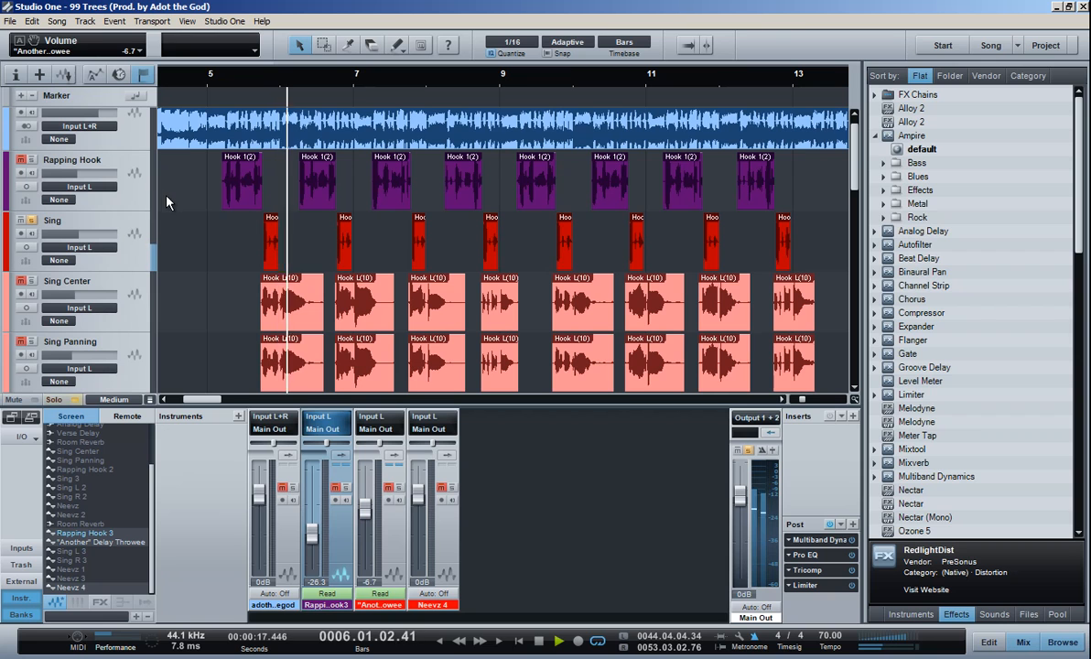
# Unsolo Sing, solo Sing Center and Sing Panning instead, and show the automation lanes.
pyautogui.click(30, 220)
pyautogui.click(21, 220)
pyautogui.click(21, 221)
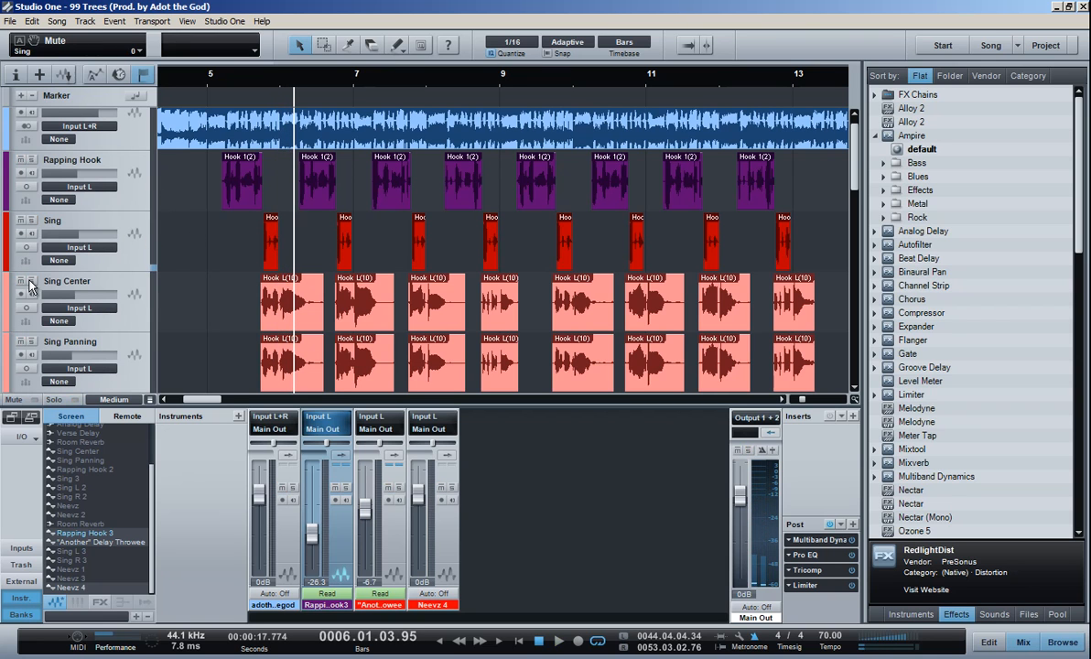
pyautogui.scroll(-2, 229, 269)
pyautogui.click(34, 177)
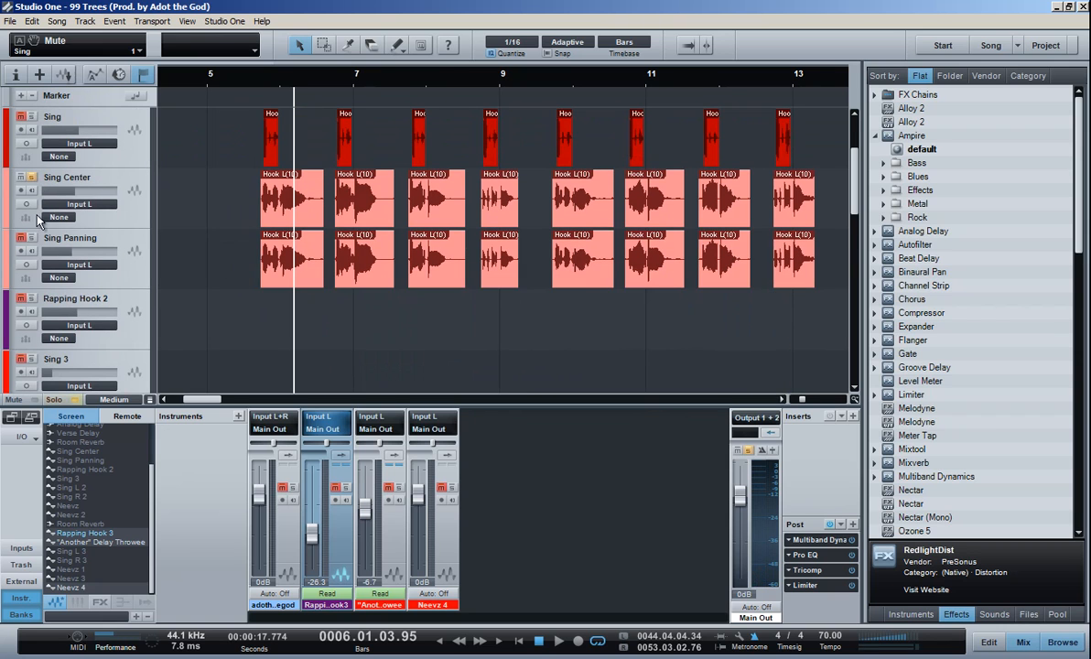
pyautogui.click(34, 241)
pyautogui.press('a')
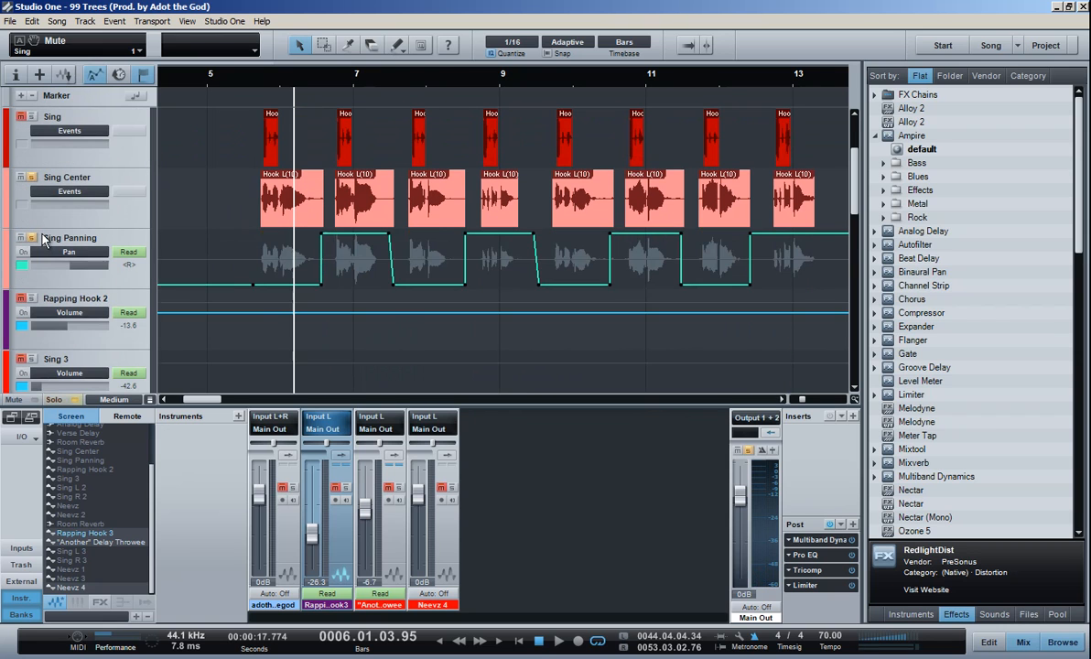
# Play Sing Panning without Sing Center from before its first hook event to hear the left-right pan automation.
pyautogui.click(124, 184)
pyautogui.press('space')
pyautogui.click(239, 72)
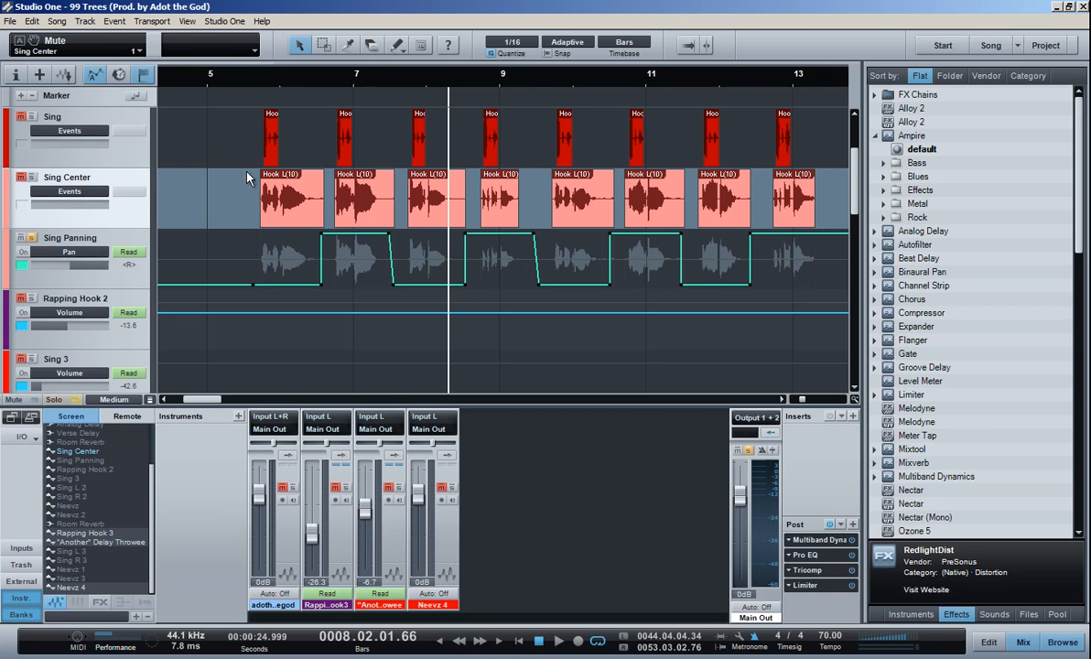
pyautogui.click(245, 78)
pyautogui.press('space')
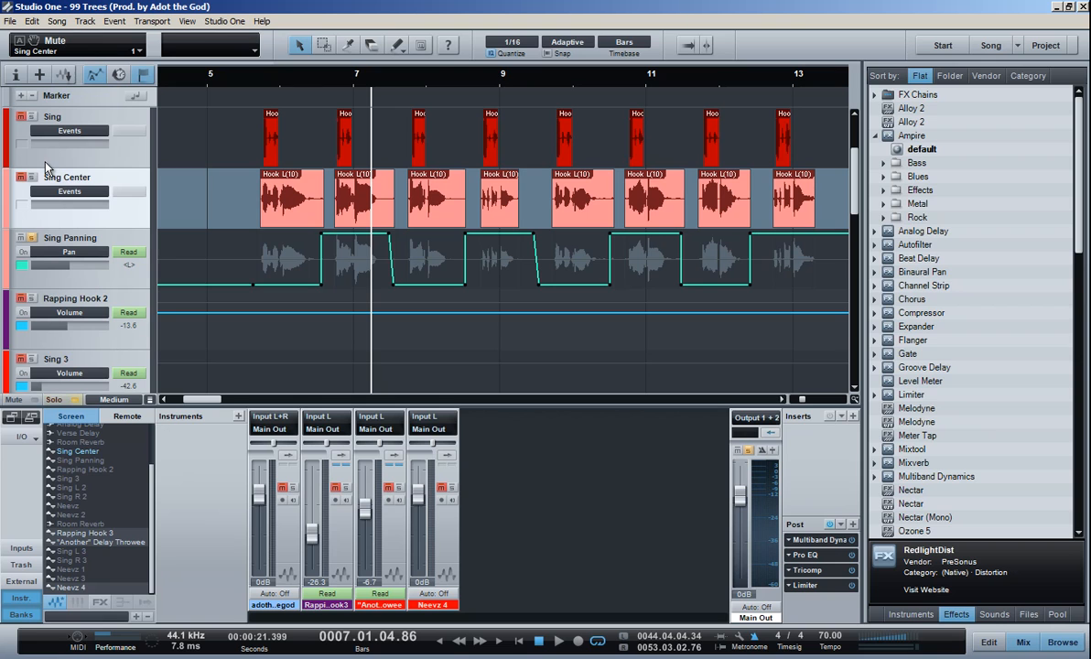
# Bring Sing Center back in and play it together with Sing Panning from the first hook event.
pyautogui.click(21, 177)
pyautogui.click(268, 81)
pyautogui.click(259, 87)
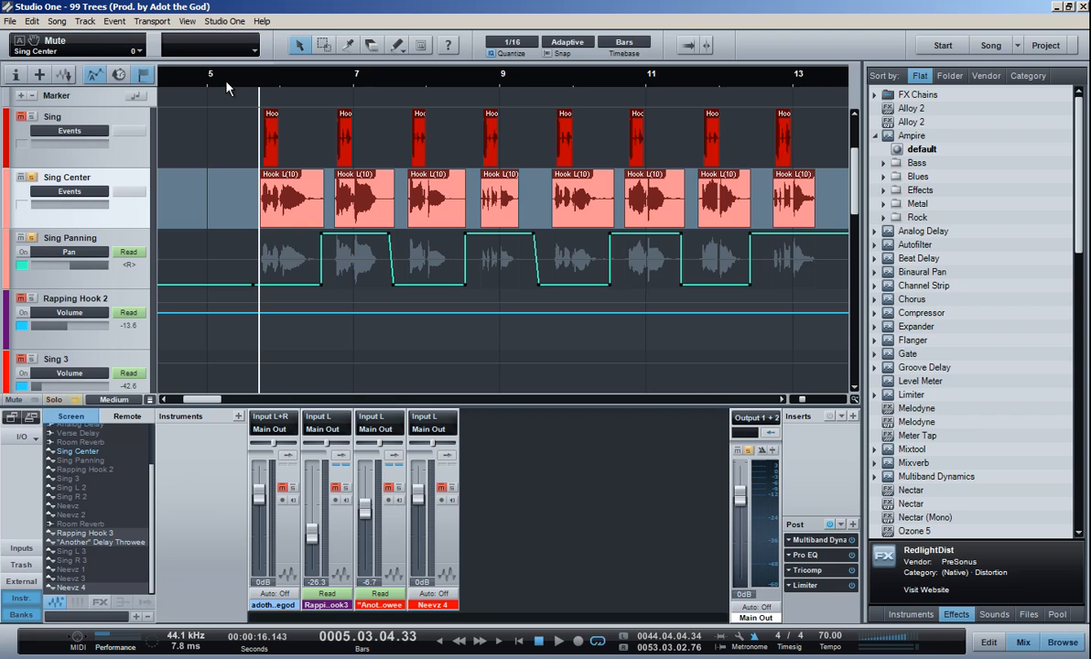
pyautogui.press('space')
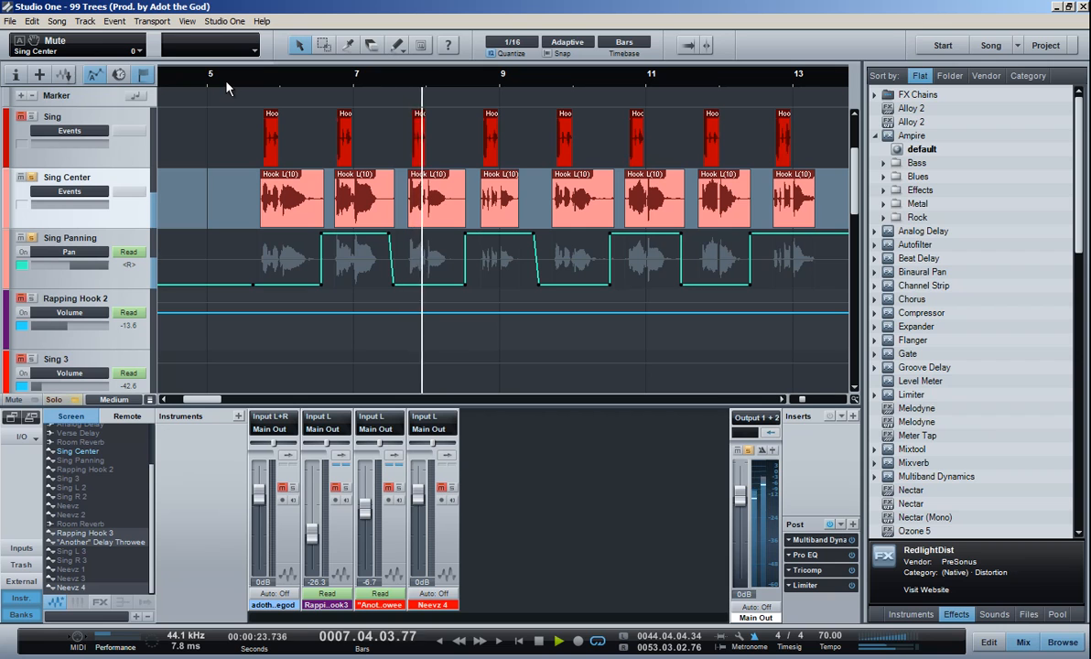
# View Sing Panning's volume automation and return its lane to Pan.
pyautogui.click(99, 256)
pyautogui.click(95, 283)
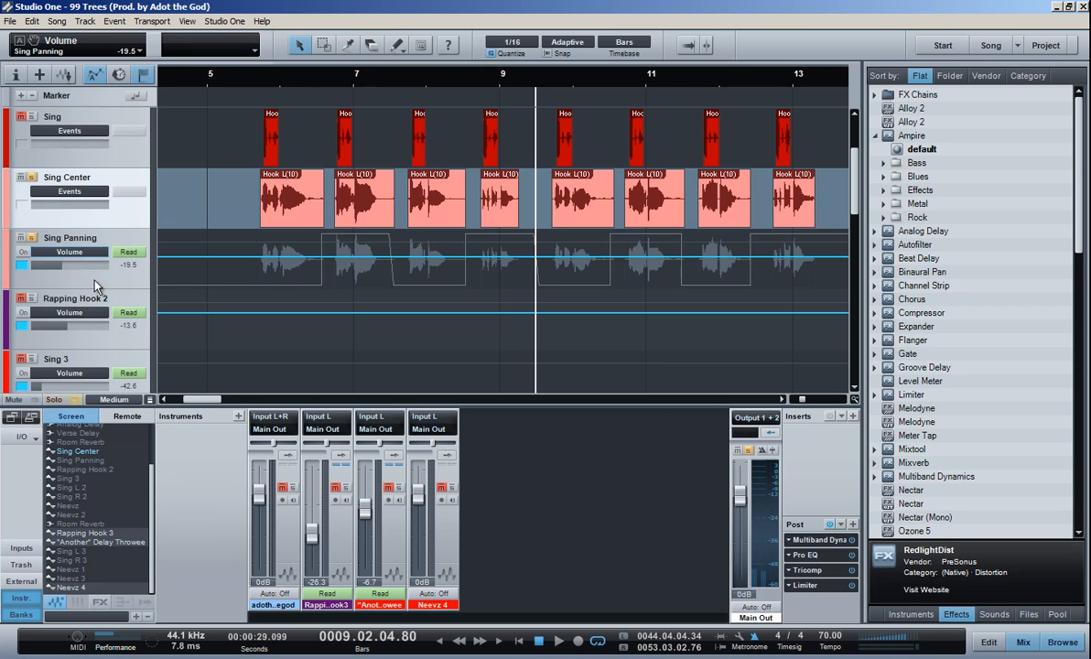
pyautogui.click(92, 252)
pyautogui.click(80, 301)
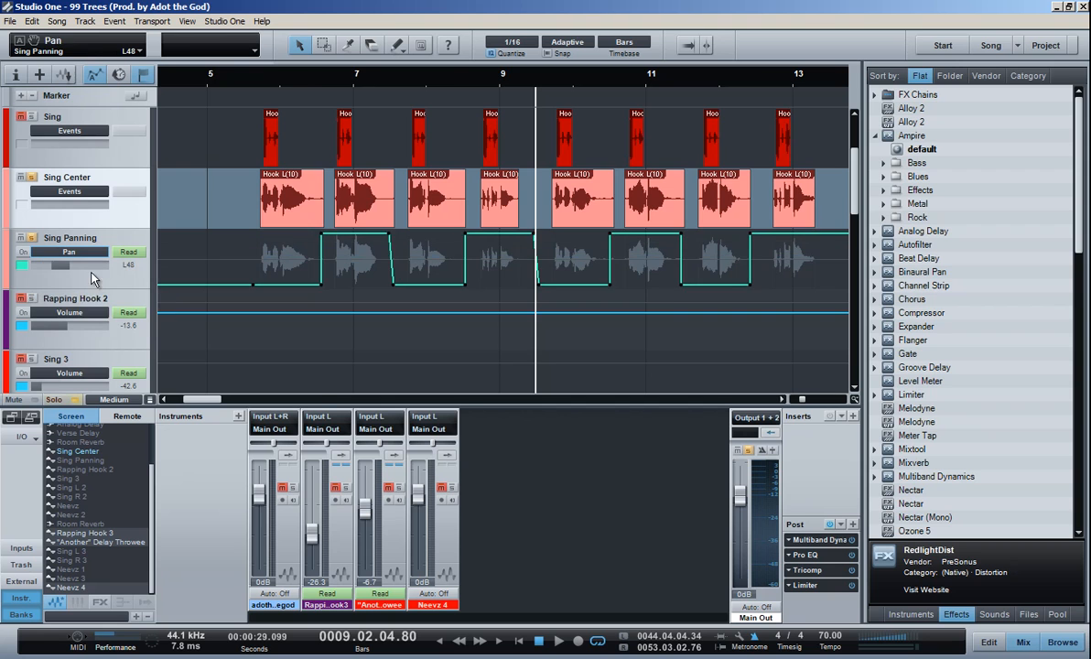
# Look over the volume and pan automation of the tracks across the whole song.
pyautogui.press('w')
pyautogui.press('w')
pyautogui.press('w')
pyautogui.press('a')
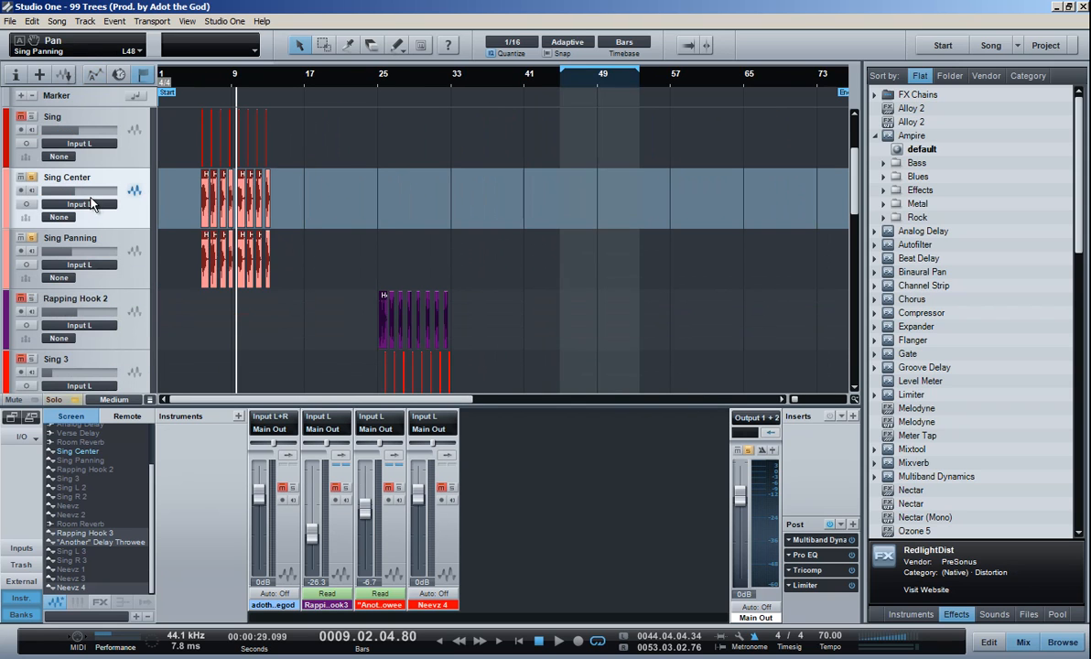
pyautogui.press('w')
pyautogui.press('a')
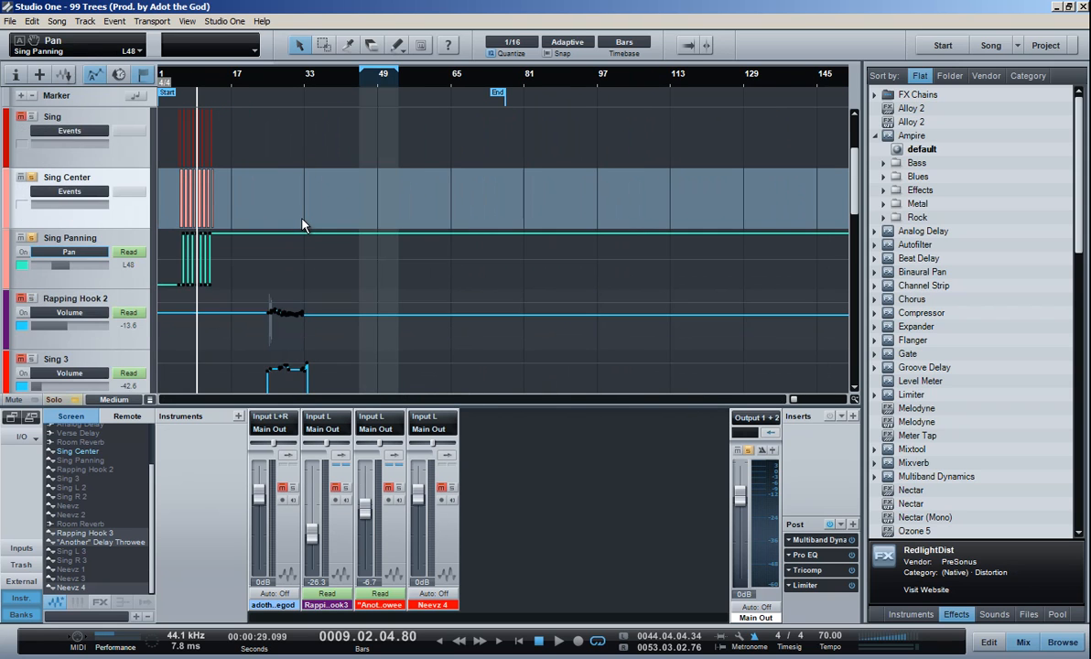
pyautogui.scroll(-4, 307, 223)
pyautogui.scroll(-4, 306, 224)
pyautogui.scroll(4, 311, 234)
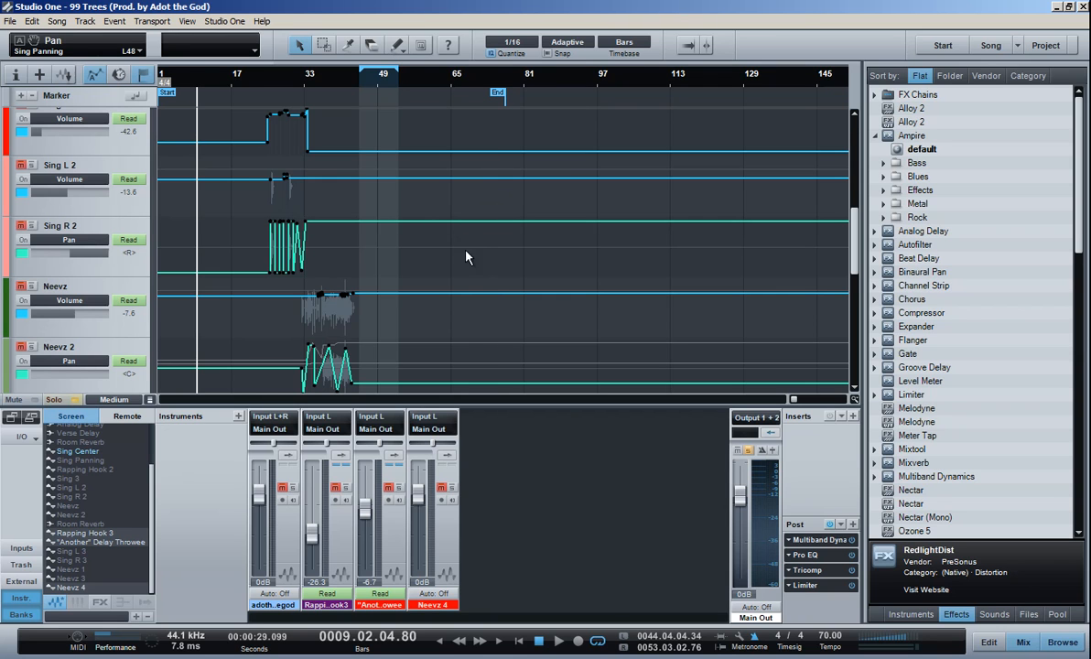
pyautogui.scroll(5, 466, 257)
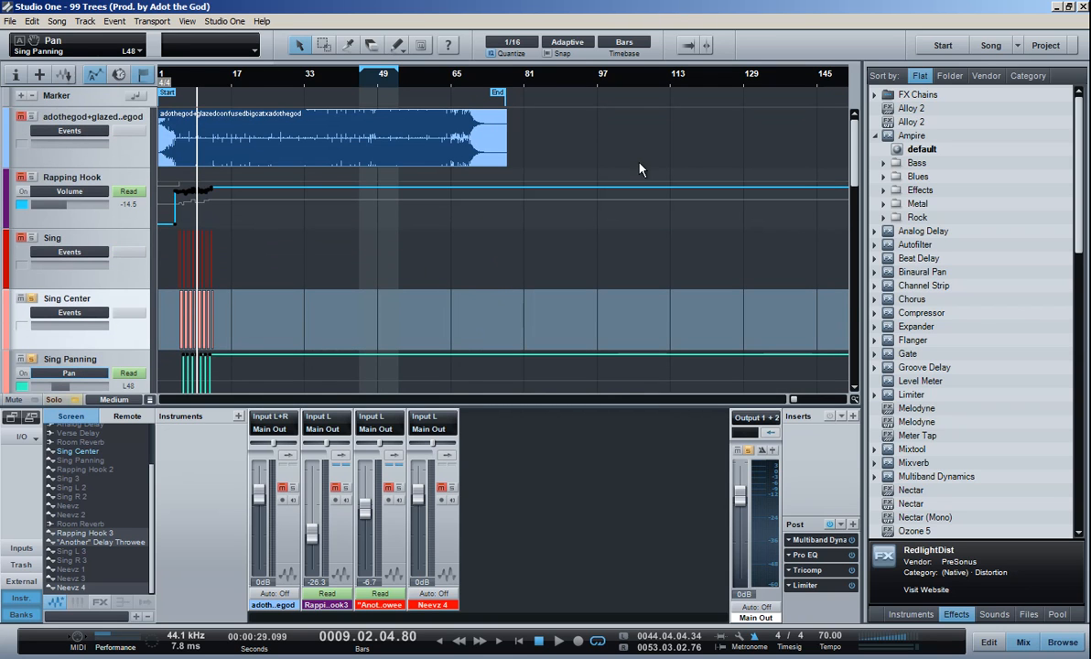
# Unsolo Sing Center and Sing Panning, and hide the automation lanes.
pyautogui.press('s')
pyautogui.press('a')
pyautogui.scroll(-3, 428, 220)
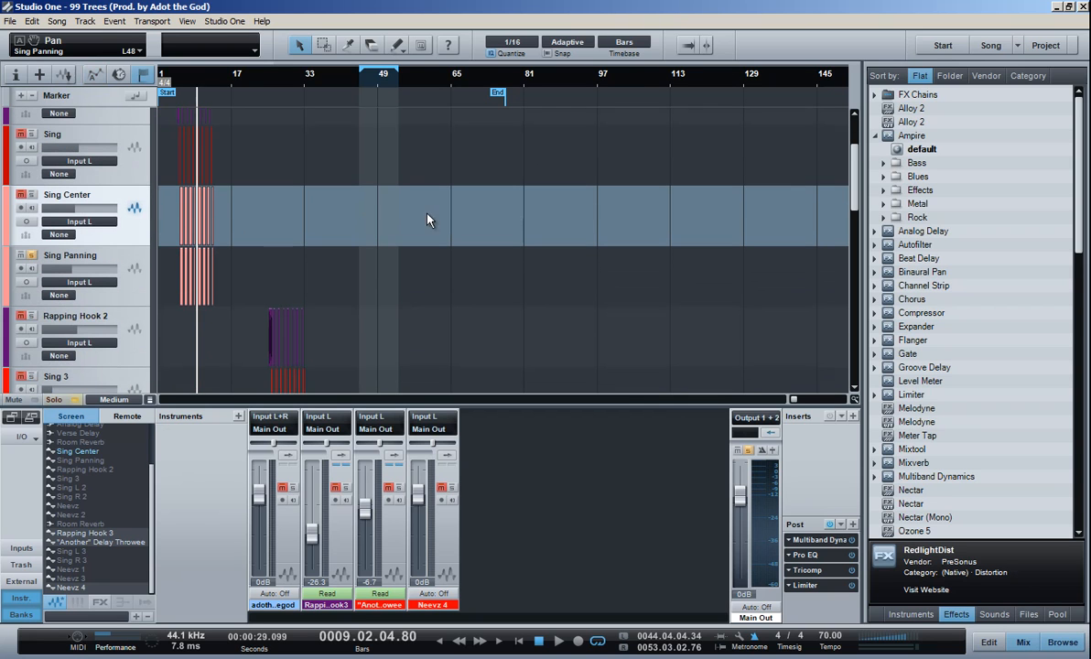
pyautogui.click(32, 256)
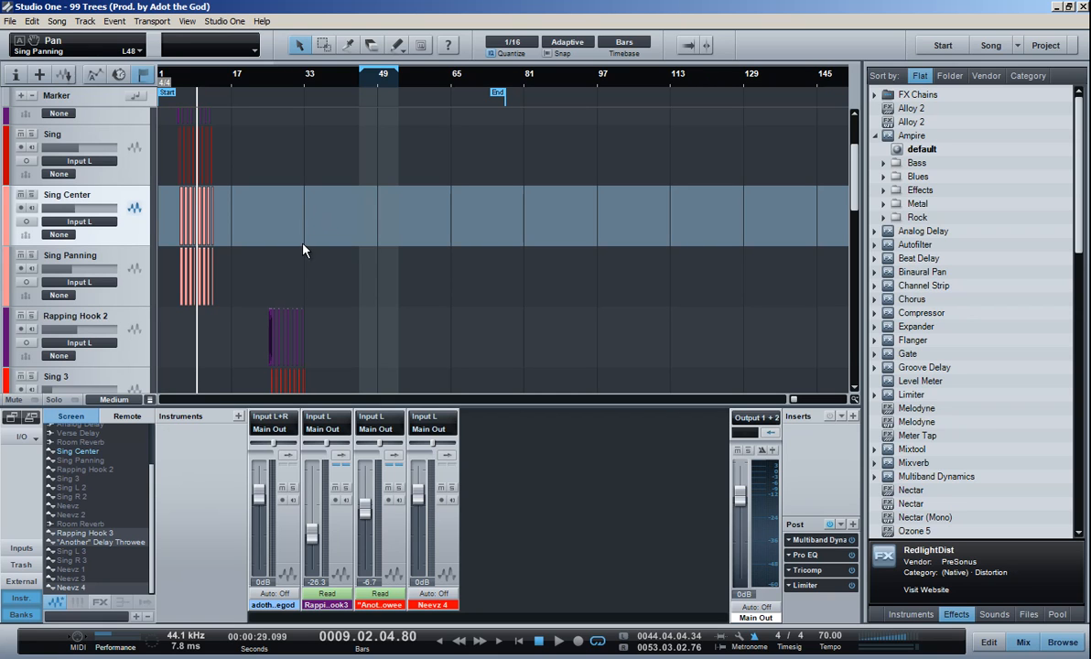
# Show the automation lanes and examine the second hook's curves on Sing 3, Sing L 2 and Sing R 2 around bar 29.
pyautogui.scroll(-5, 366, 249)
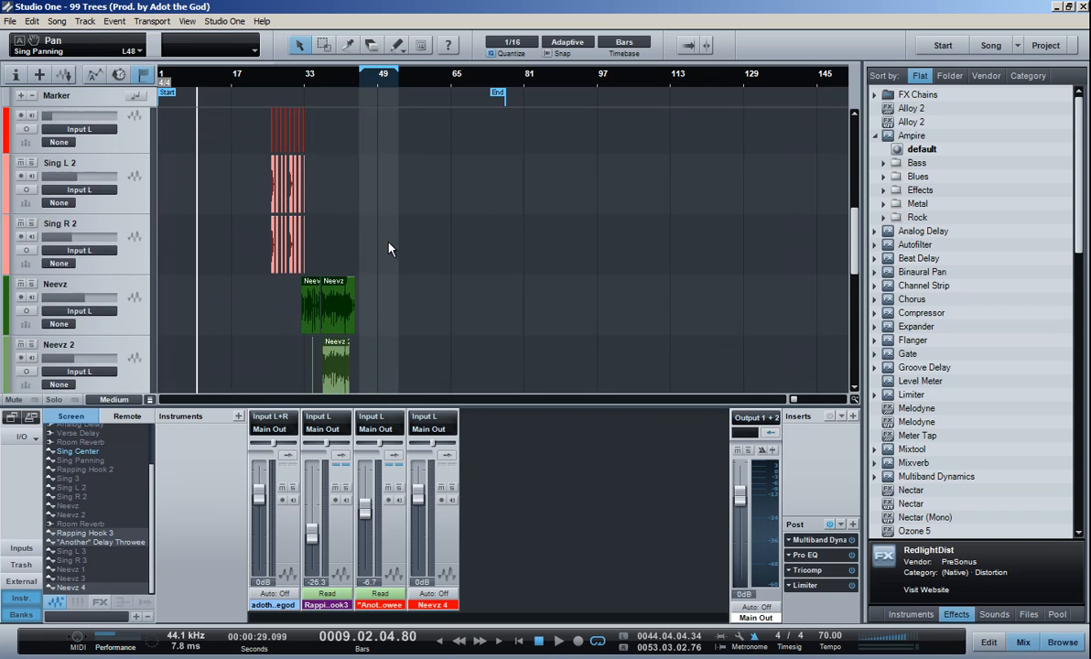
pyautogui.scroll(1, 377, 229)
pyautogui.click(286, 95)
pyautogui.press('a')
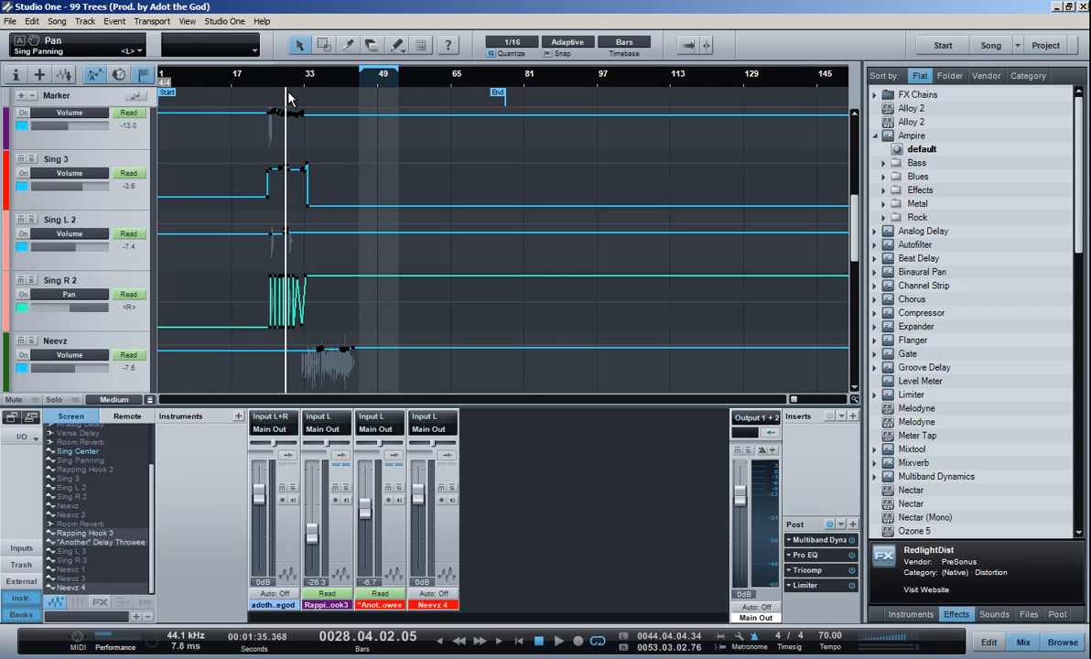
pyautogui.press('e')
pyautogui.press('e')
pyautogui.press('e')
pyautogui.press('e')
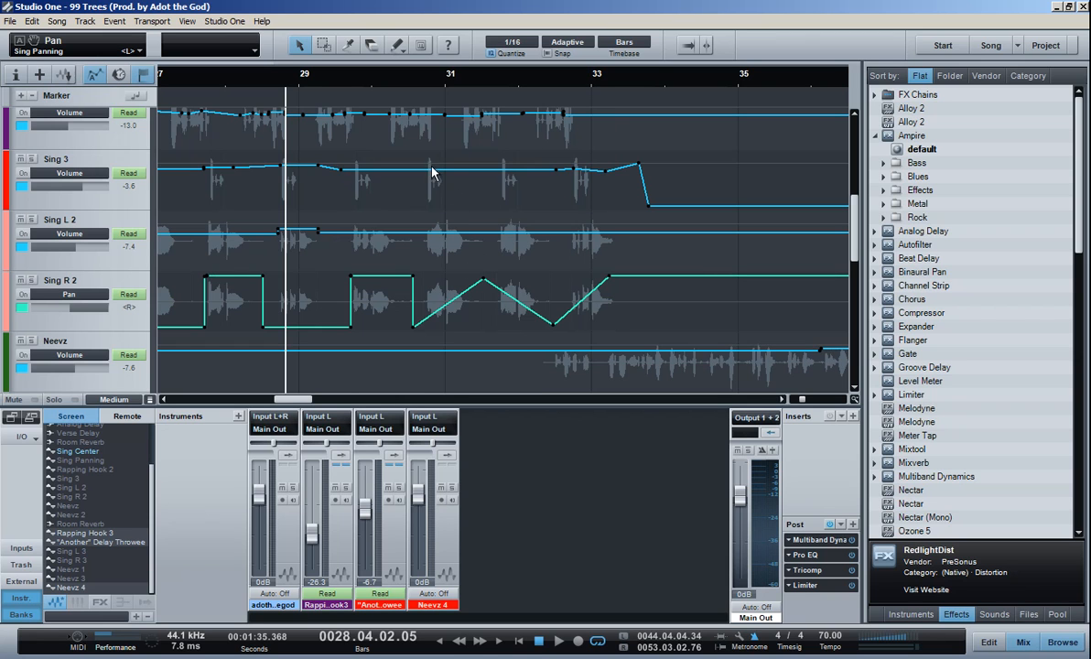
pyautogui.press('w')
pyautogui.press('w')
pyautogui.press('w')
pyautogui.press('w')
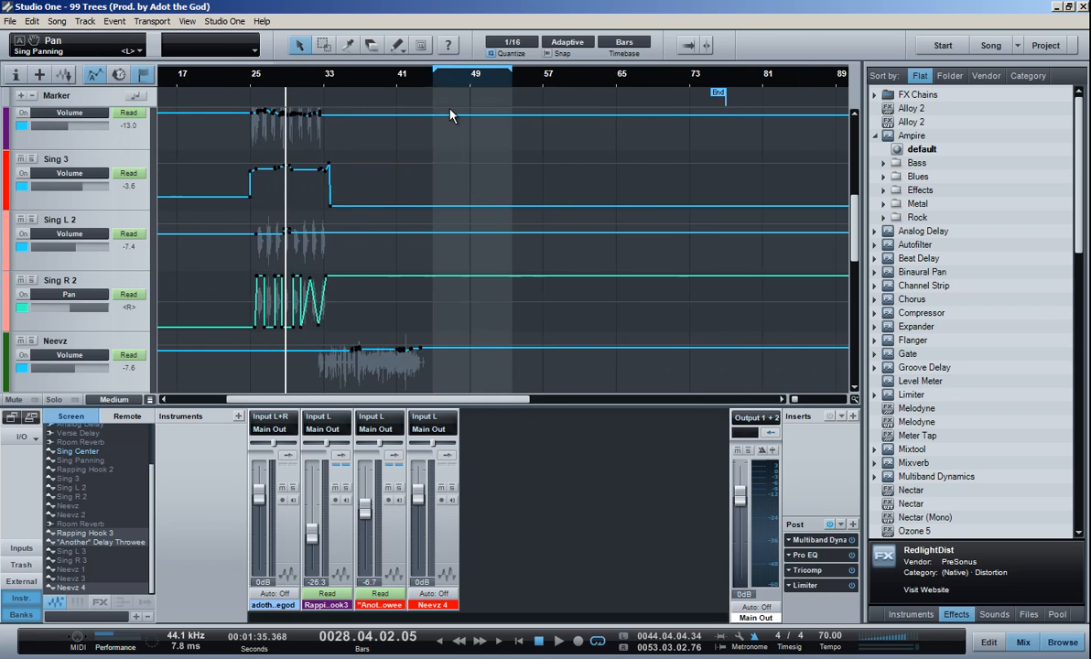
# Hide the automation lanes and play the start of the Neevz verse from about bar 33 to bar 35.
pyautogui.scroll(-3, 410, 241)
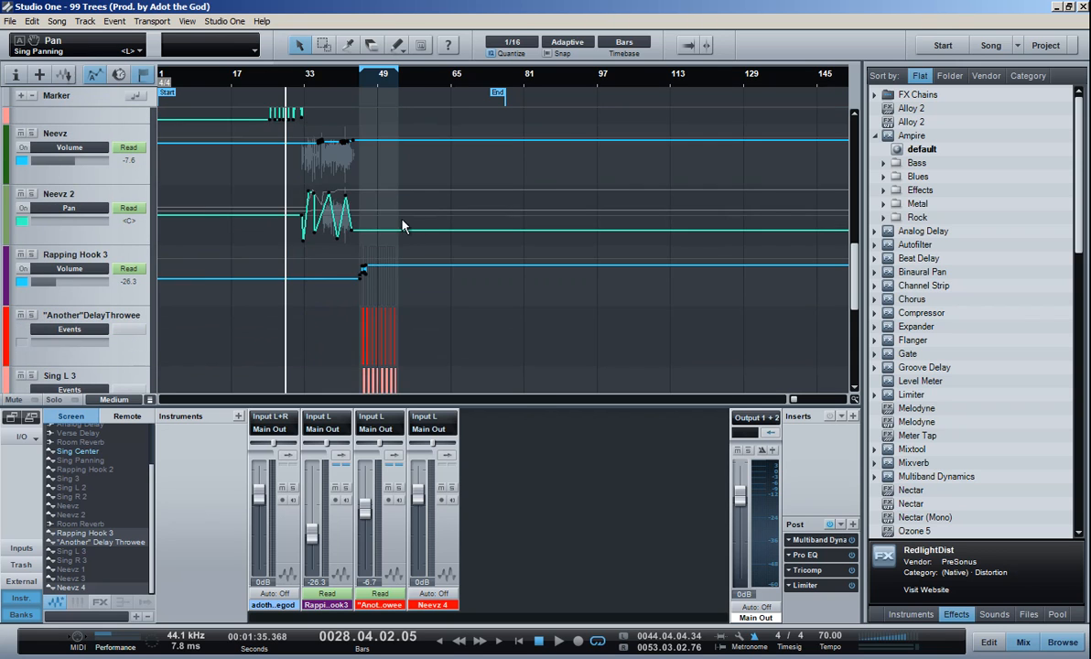
pyautogui.press('e')
pyautogui.press('e')
pyautogui.click(350, 82)
pyautogui.press('space')
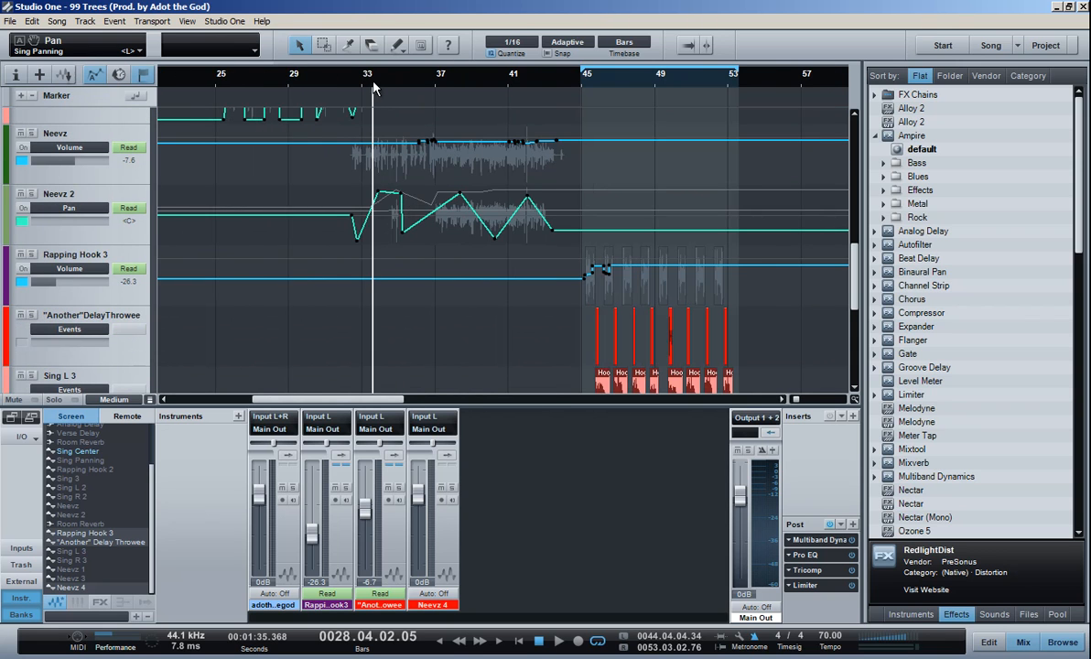
pyautogui.press('e')
pyautogui.press('e')
pyautogui.press('a')
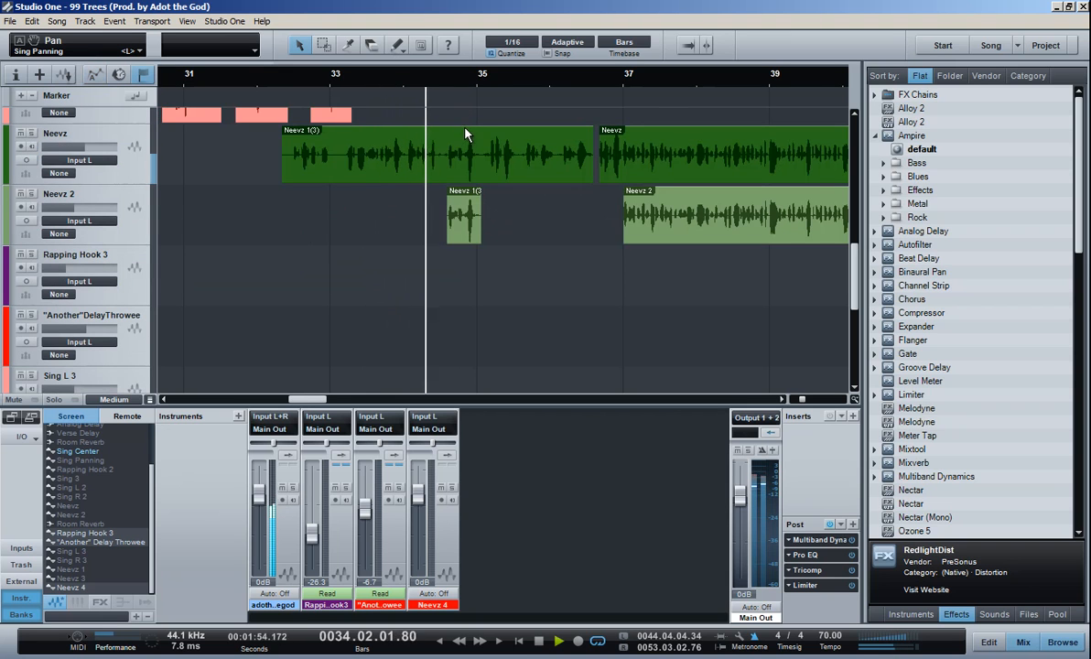
pyautogui.press('space')
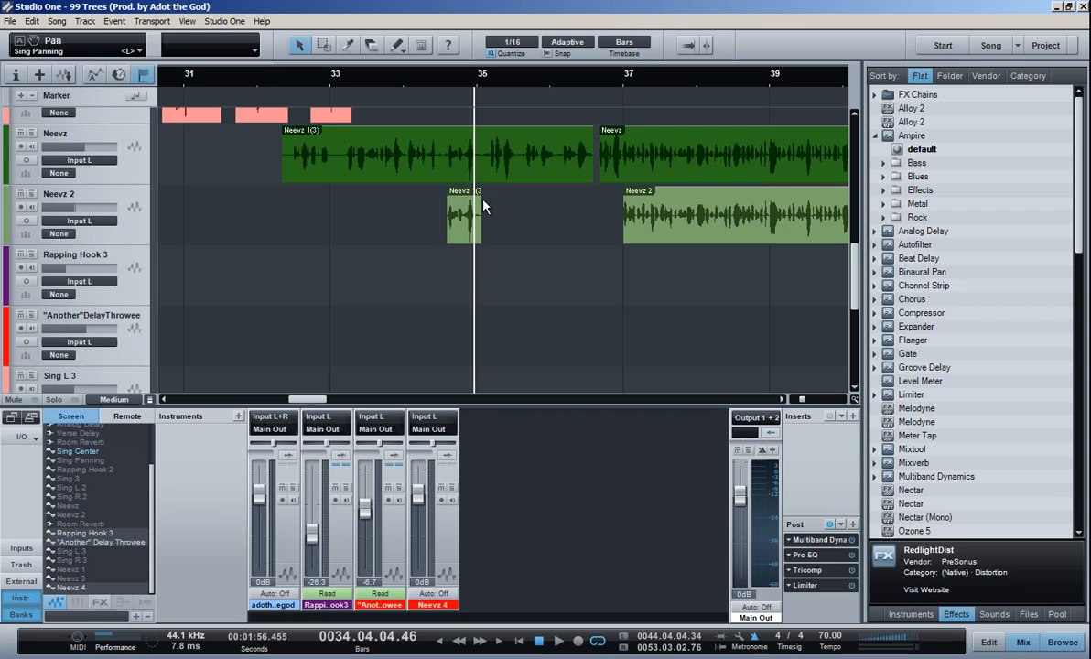
# Show the automation lanes and play the Neevz and Neevz 2 verse from bar 37 to about bar 43.
pyautogui.press('a')
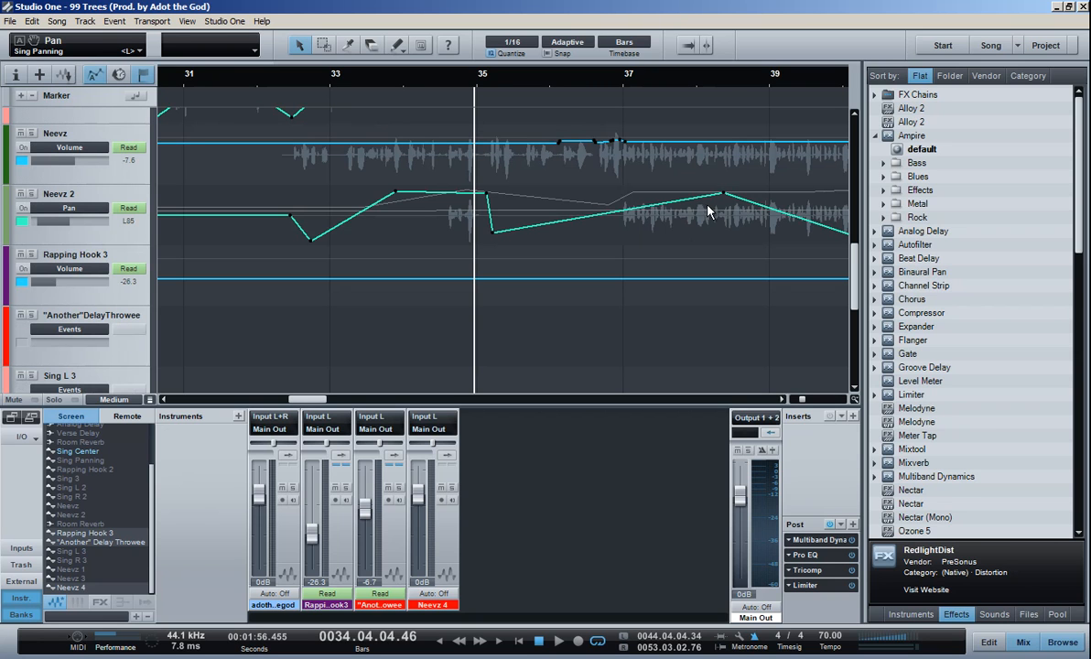
pyautogui.click(622, 81)
pyautogui.press('space')
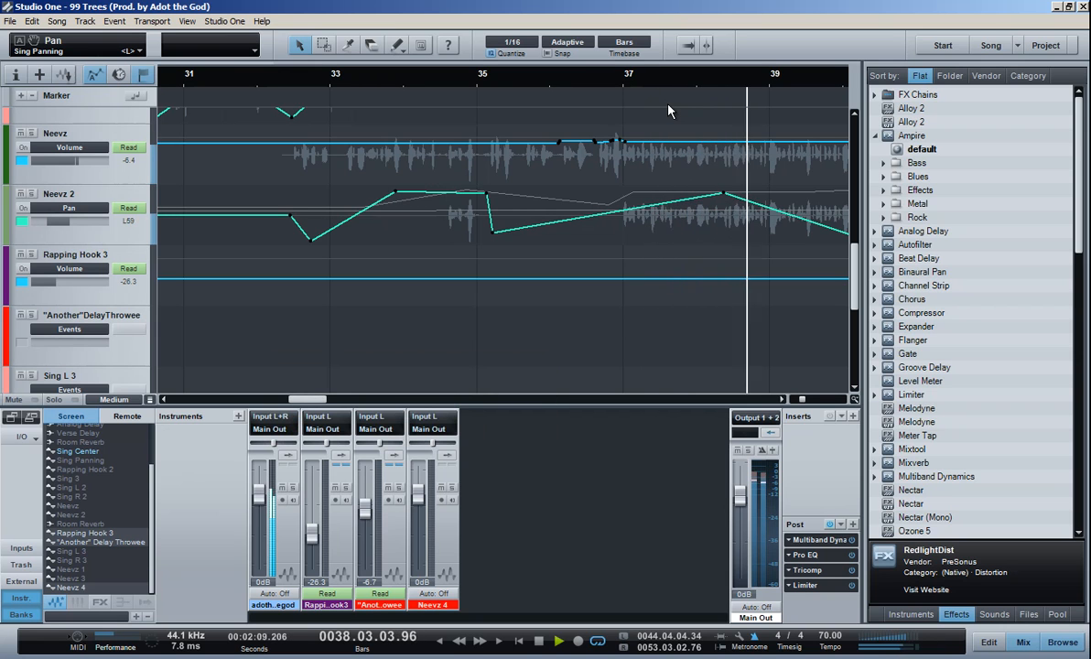
pyautogui.press('w')
pyautogui.press('w')
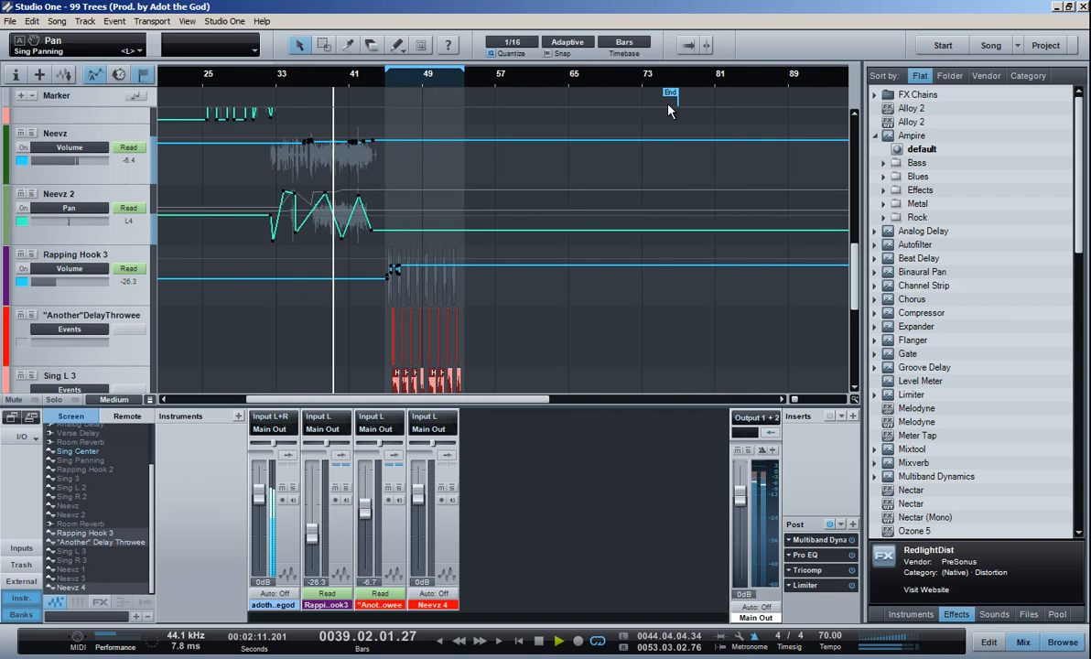
pyautogui.press('e')
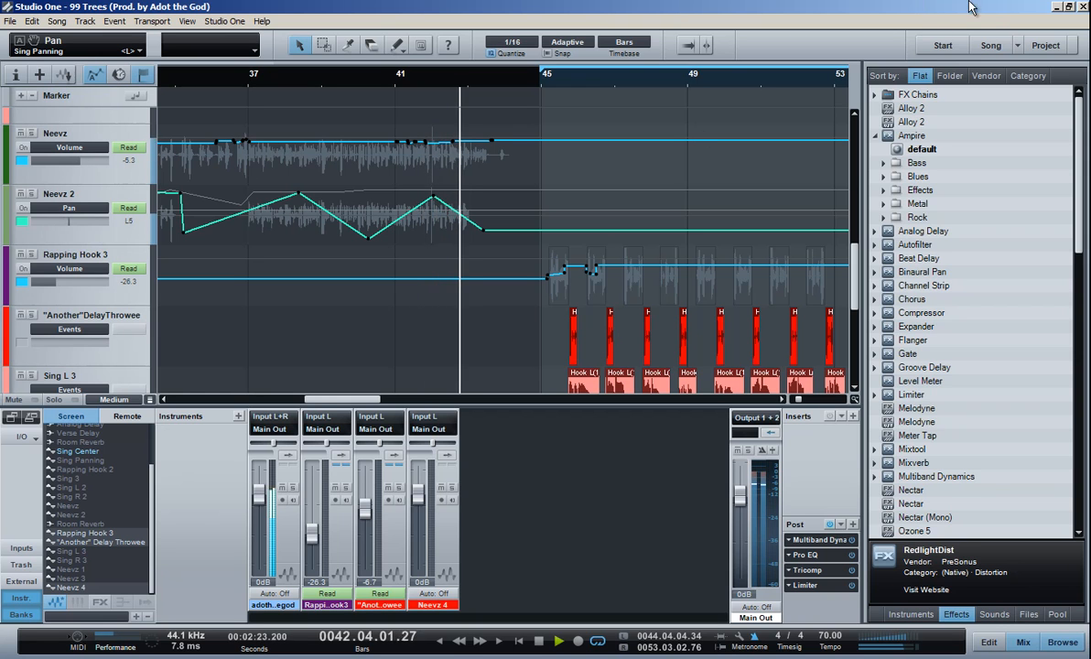
pyautogui.press('space')
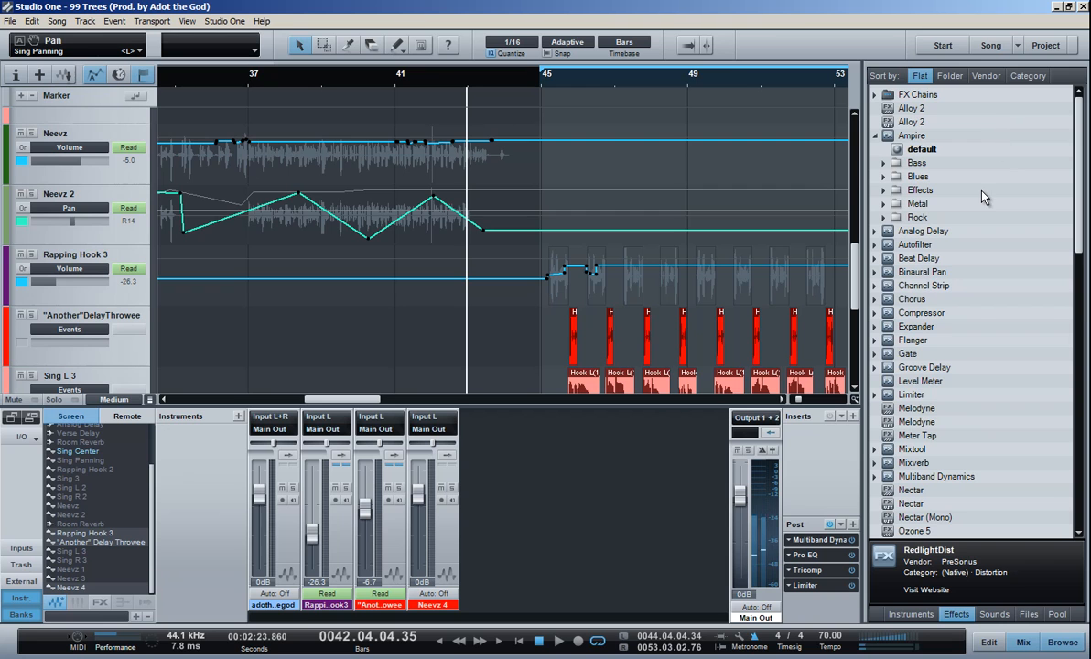
# View the list of automated parameters on Neevz 2, keep its lane on Pan, and hide the automation lanes.
pyautogui.press('a')
pyautogui.press('a')
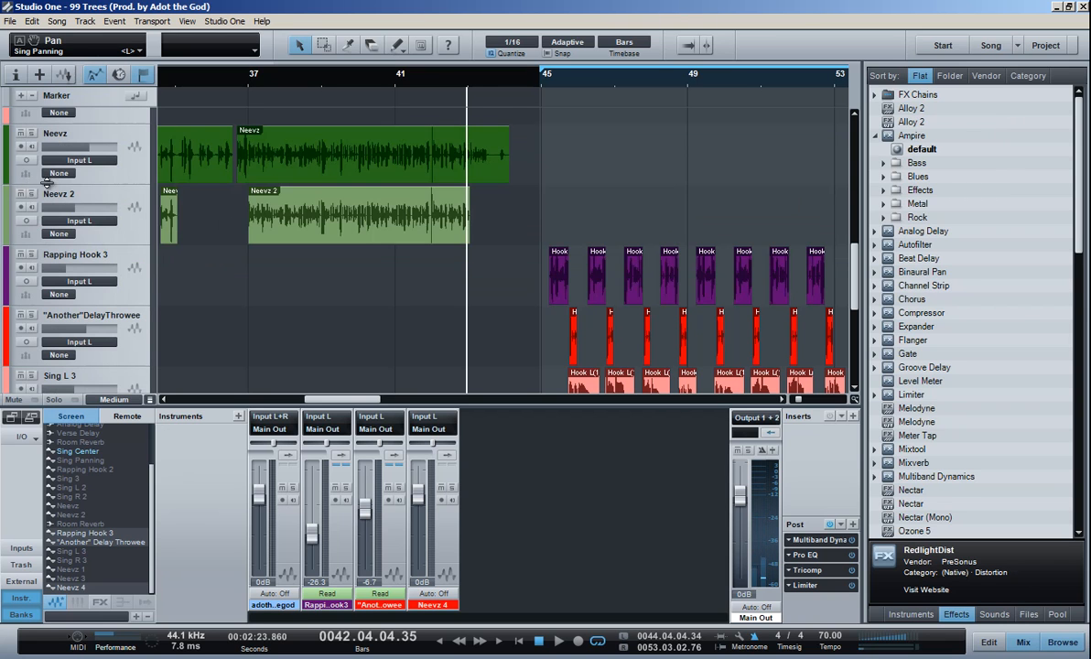
pyautogui.click(90, 209)
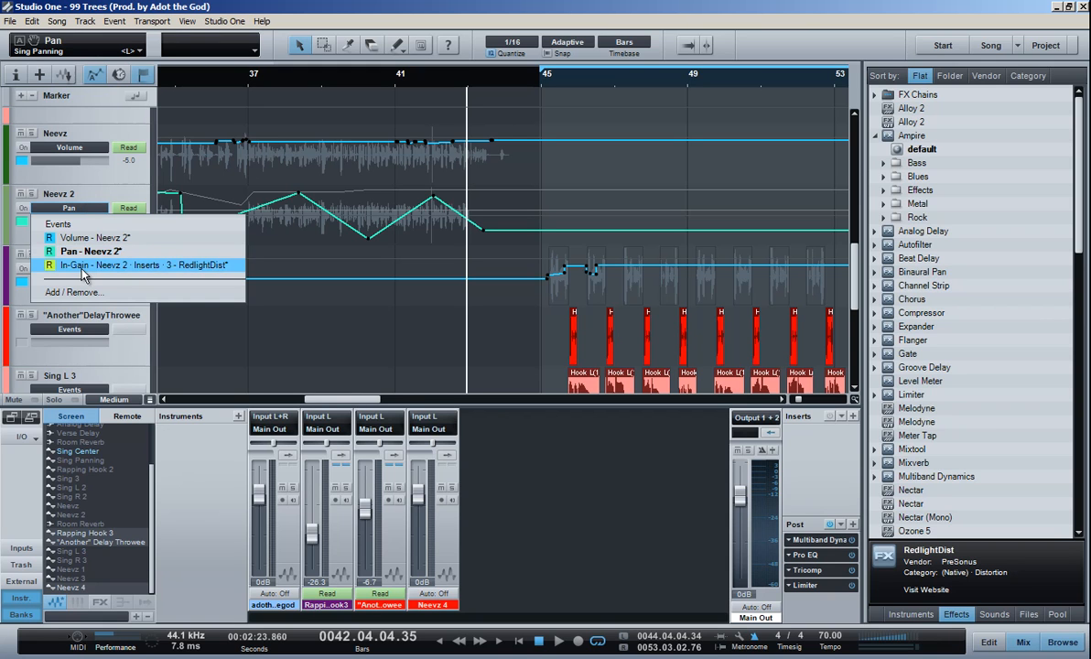
pyautogui.click(71, 190)
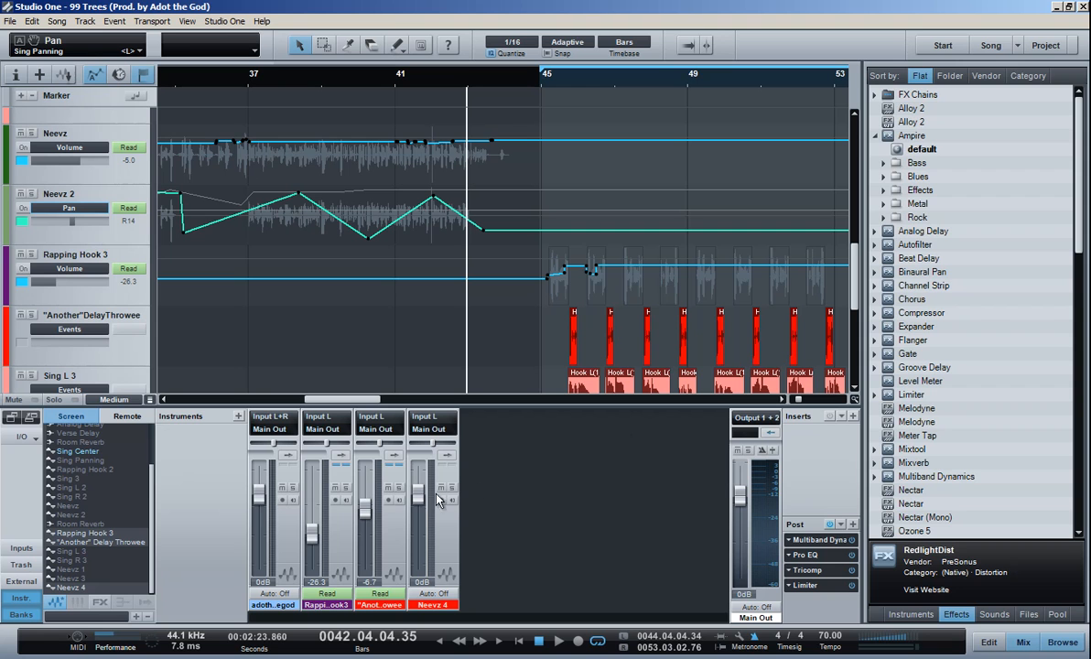
pyautogui.press('a')
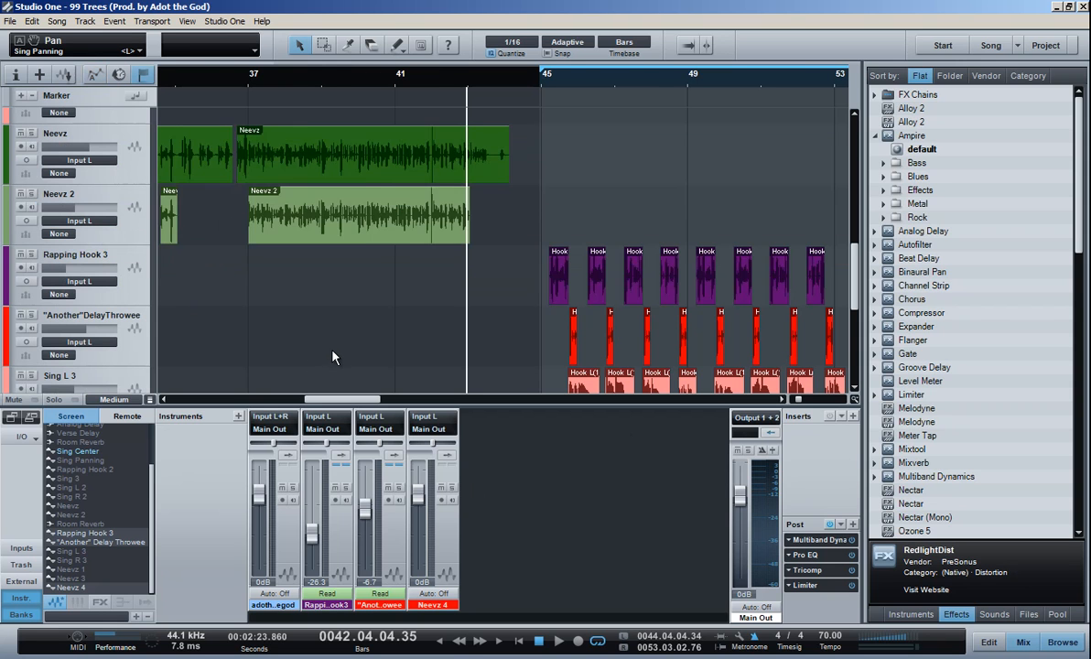
# Select the Neevz track near bar 43 and hide the Rapping Hook 3, "Another" Delay Throwee and Neevz 4 mixer channels.
pyautogui.press('w')
pyautogui.press('e')
pyautogui.press('e')
pyautogui.press('e')
pyautogui.press('e')
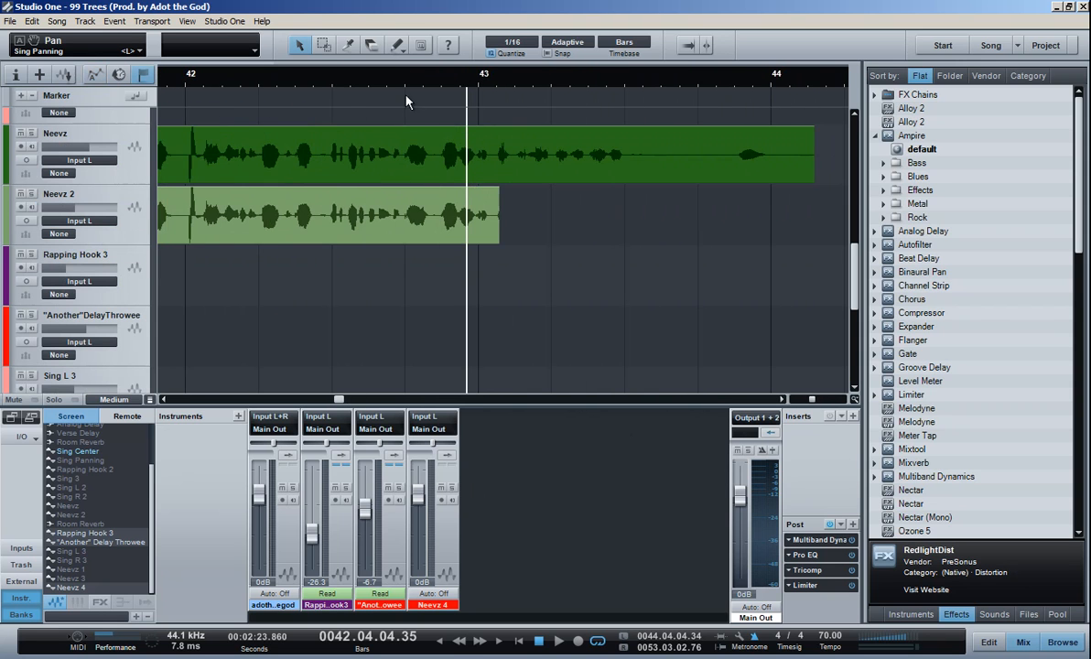
pyautogui.click(109, 128)
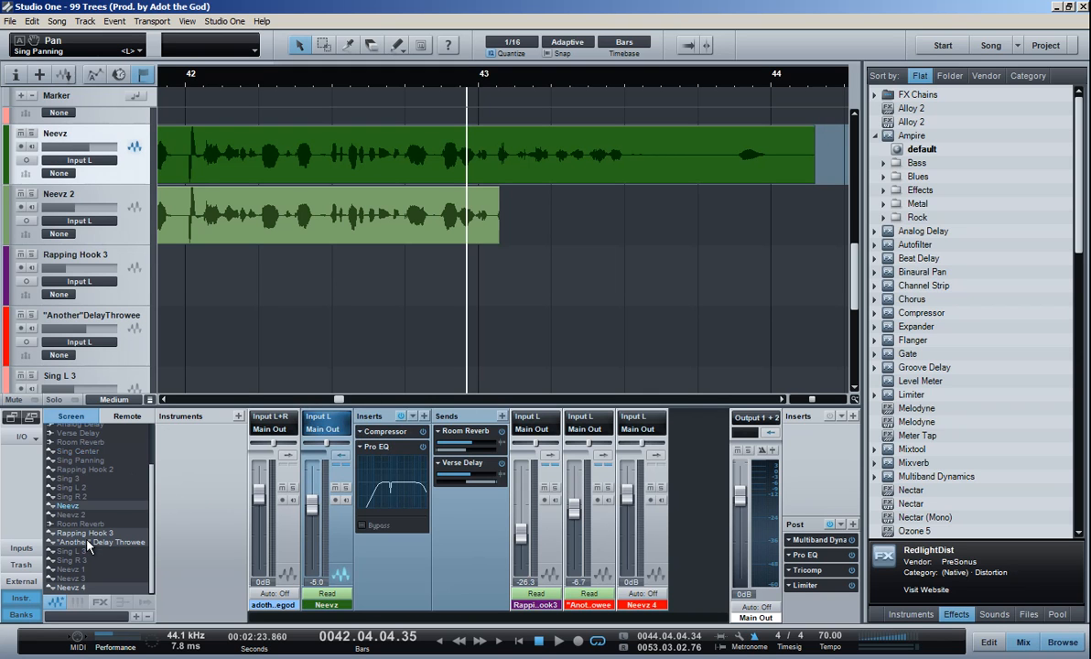
pyautogui.moveTo(81, 531); pyautogui.dragTo(51, 646)
# Show the automation lanes and add the Pro EQ's High-Mid Frequency parameter HMF-Gain to the Neevz track's automation.
pyautogui.click(93, 74)
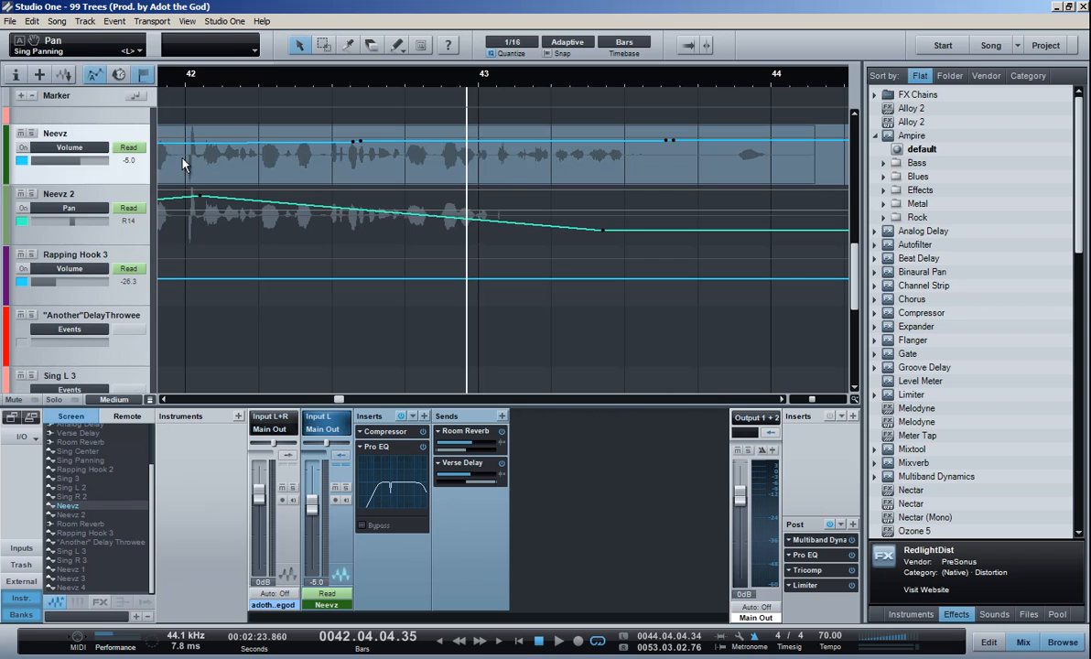
pyautogui.click(66, 147)
pyautogui.click(69, 220)
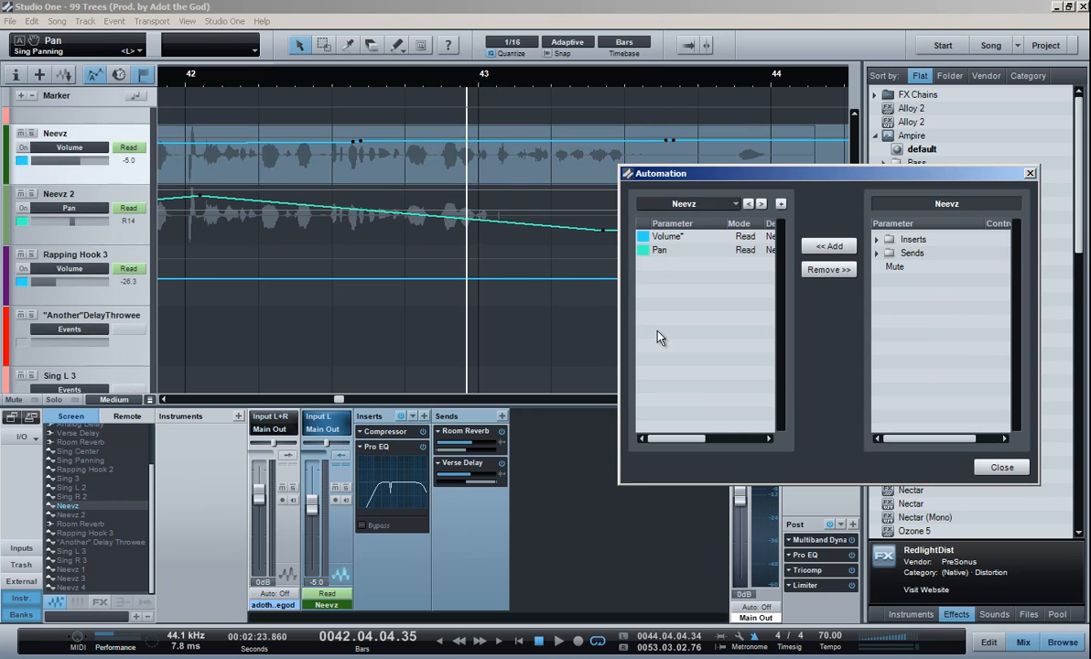
pyautogui.doubleClick(913, 239)
pyautogui.doubleClick(929, 266)
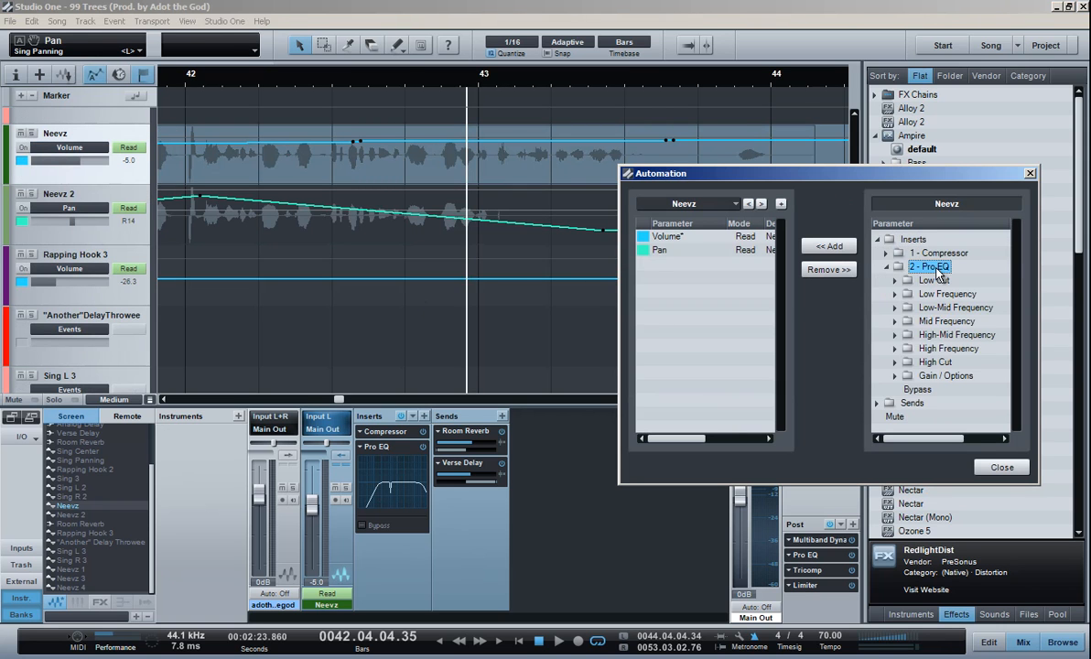
pyautogui.doubleClick(946, 321)
pyautogui.doubleClick(946, 321)
pyautogui.doubleClick(948, 337)
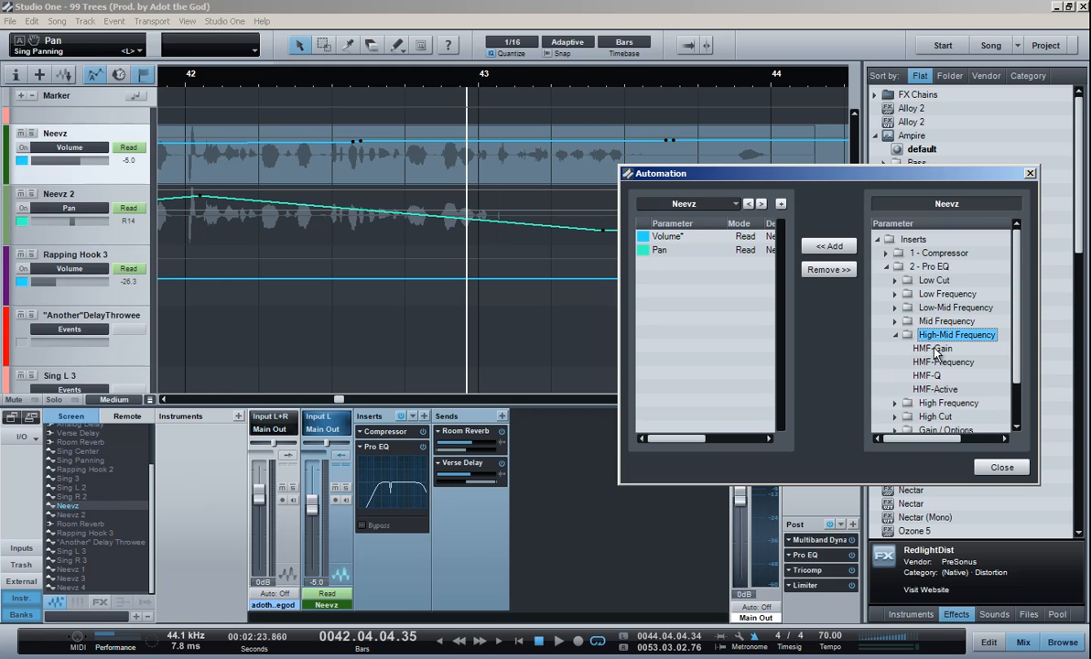
pyautogui.click(933, 350)
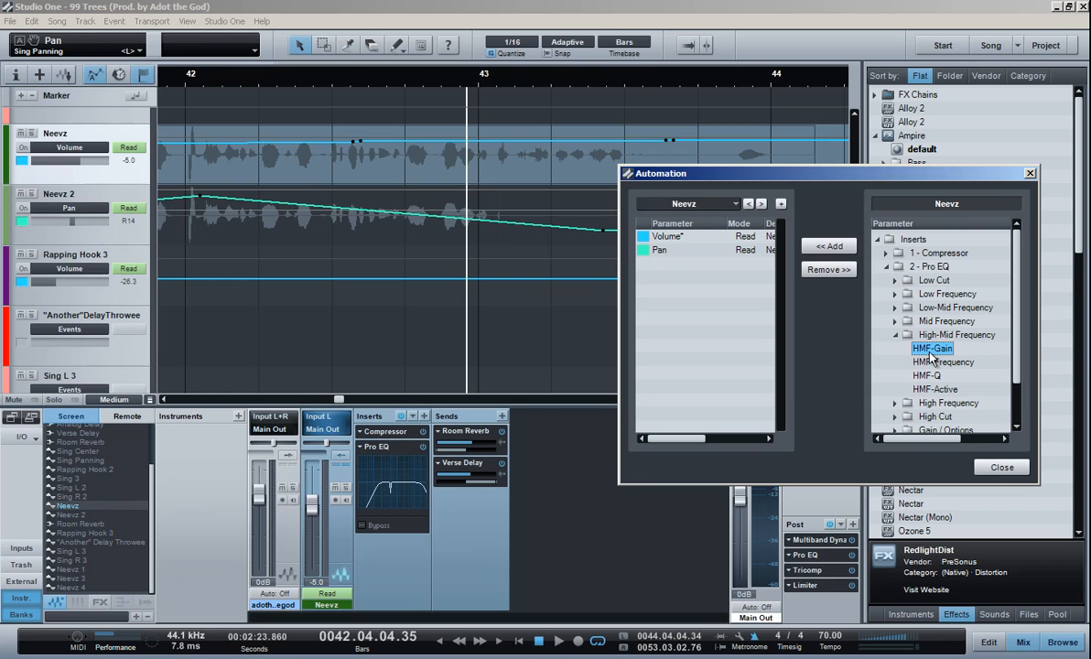
pyautogui.click(829, 247)
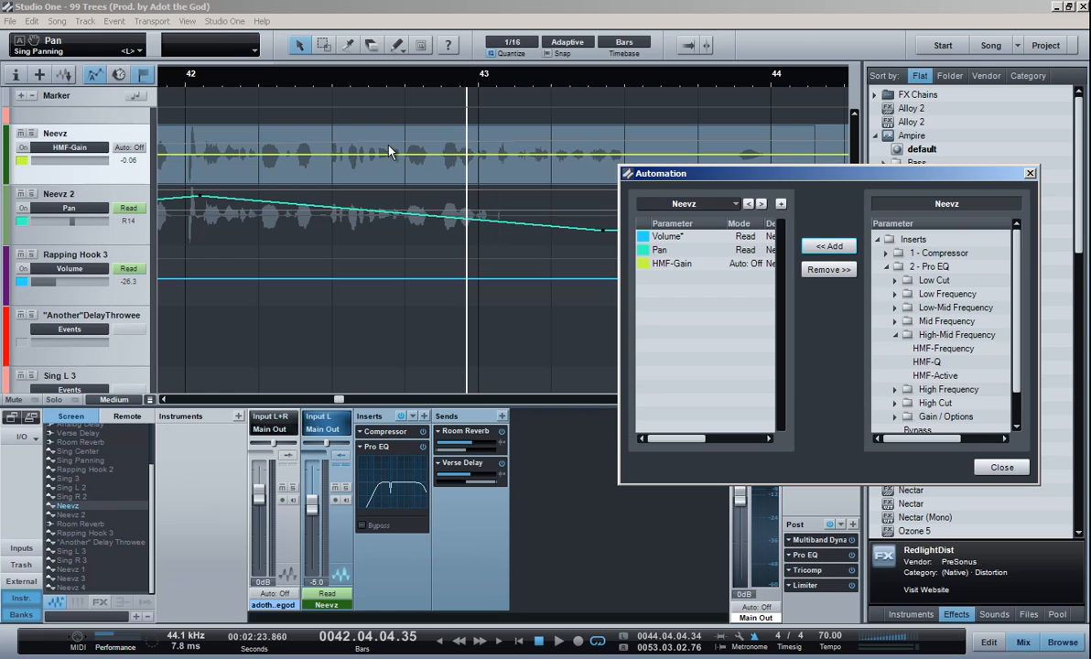
pyautogui.click(1030, 173)
# Play the end of the Neevz verse and step its HMF-Gain automation up to 12.00 at about bar 42.
pyautogui.press('w')
pyautogui.press('w')
pyautogui.press('w')
pyautogui.click(413, 87)
pyautogui.press('space')
pyautogui.press('e')
pyautogui.press('e')
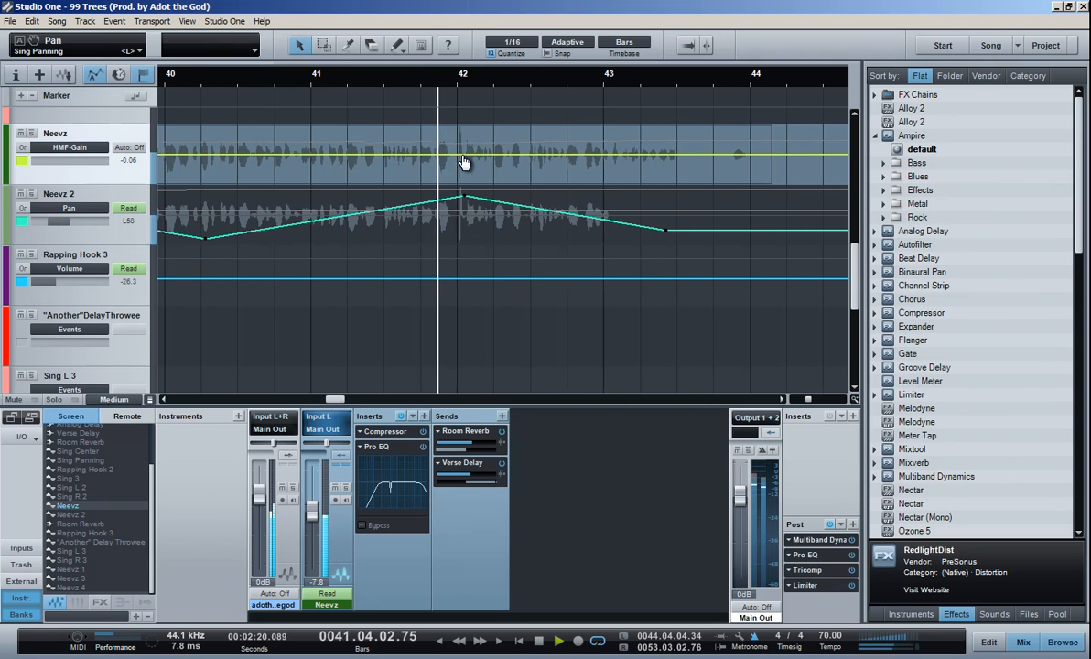
pyautogui.click(456, 156)
pyautogui.moveTo(466, 155); pyautogui.dragTo(457, 143)
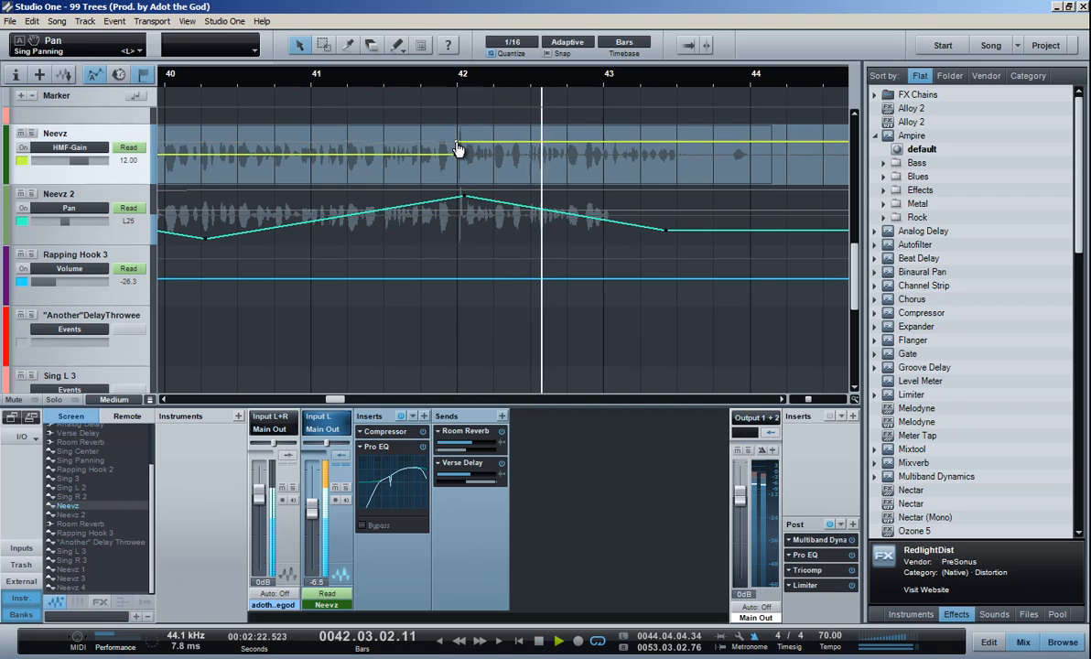
# Replay Neevz from bar 41 and set its HMF-Gain automation to 9.18 from bar 42 and 4.94 before it.
pyautogui.press('w')
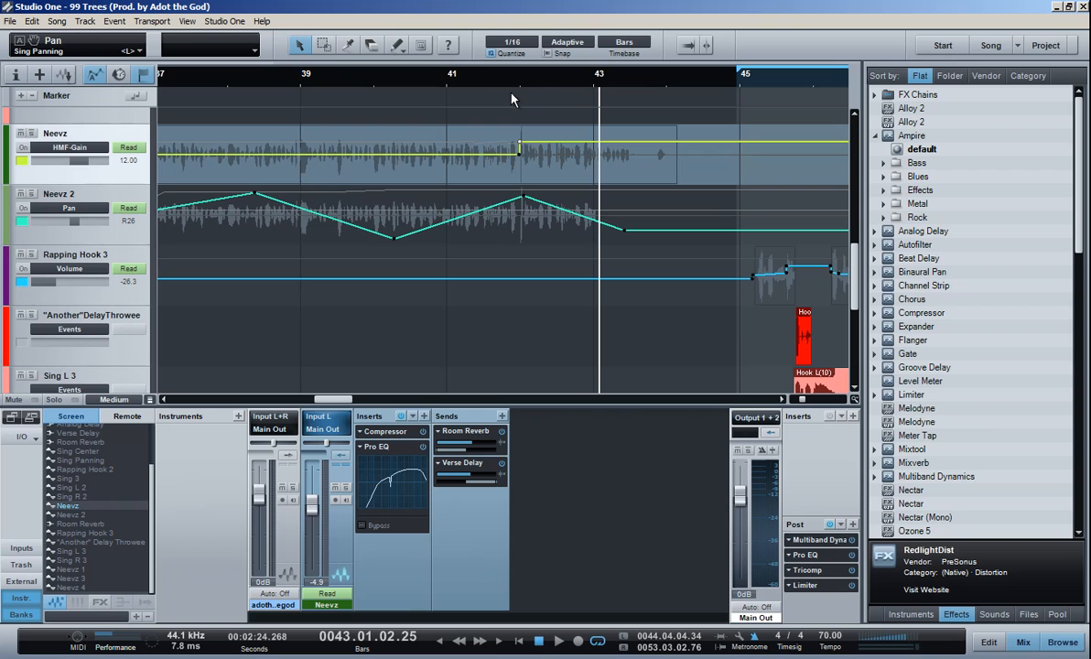
pyautogui.click(447, 89)
pyautogui.press('space')
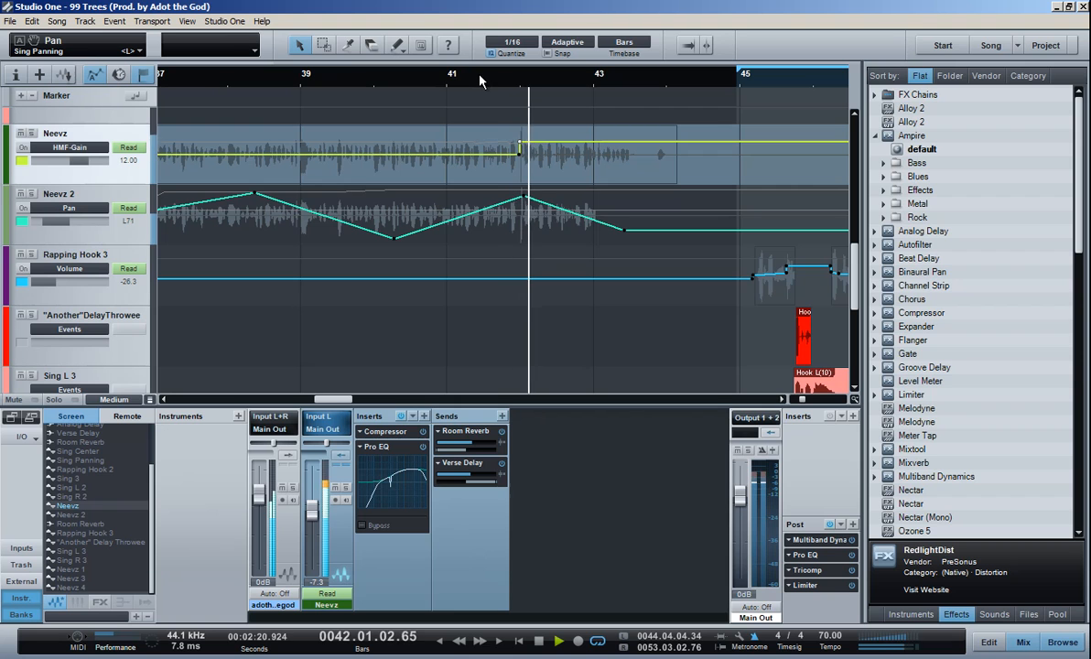
pyautogui.moveTo(521, 143); pyautogui.dragTo(521, 147)
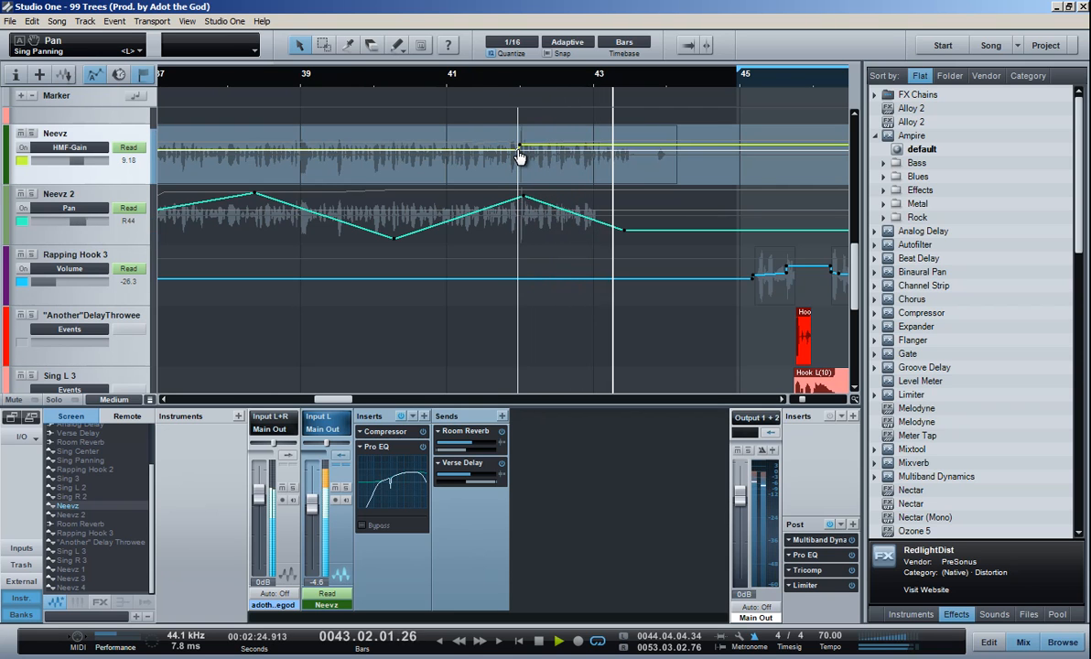
# Play Neevz from just before bar 41 to past bar 43 to audition the HMF-Gain automation.
pyautogui.click(514, 87)
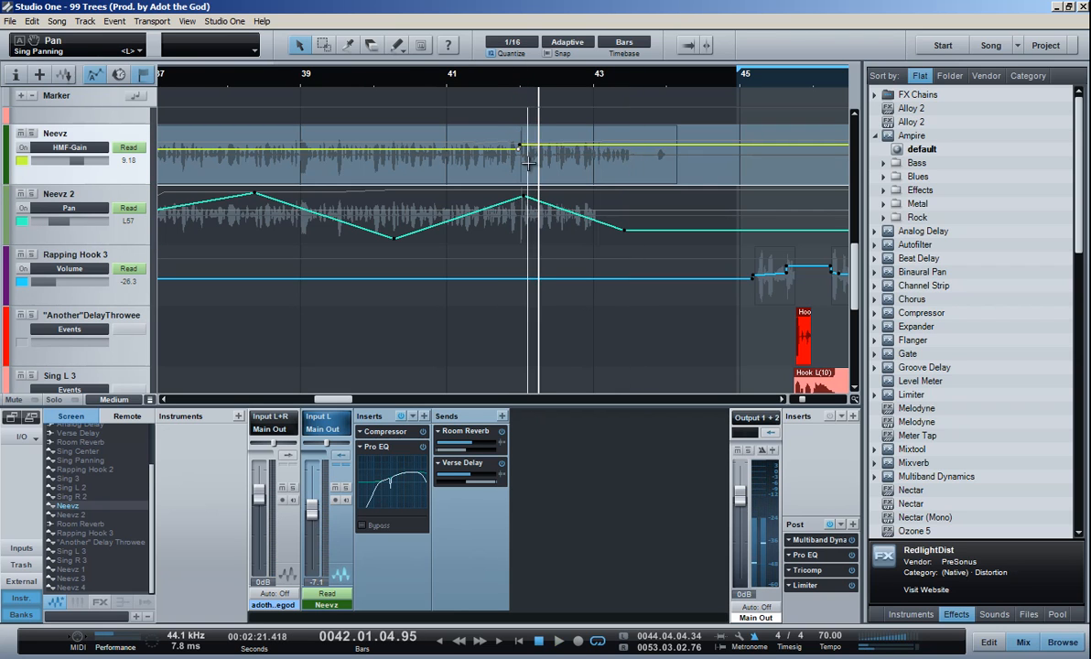
pyautogui.click(440, 84)
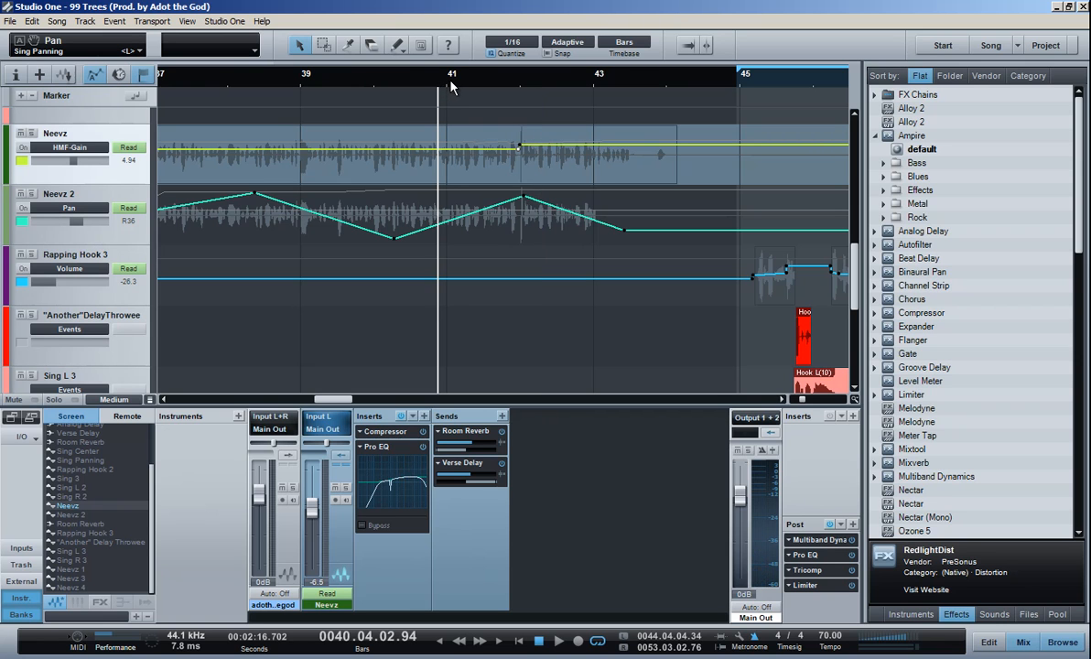
pyautogui.press('space')
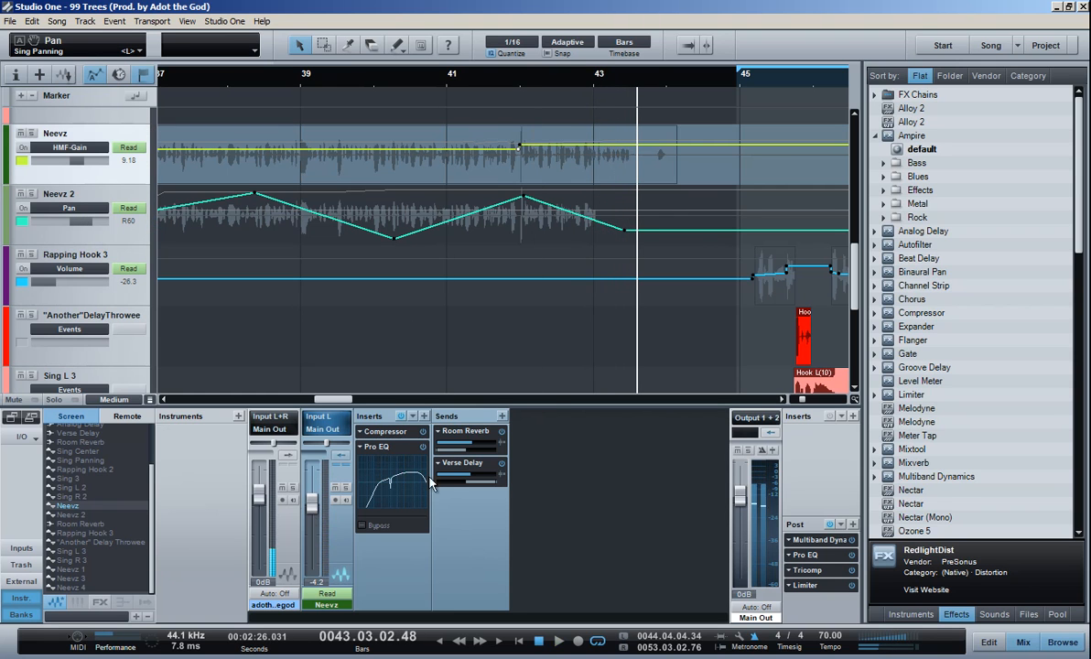
# Save the song with the automation lanes hidden and all tracks reduced to the smallest height.
pyautogui.hotkey('ctrl', 's')
pyautogui.press('w')
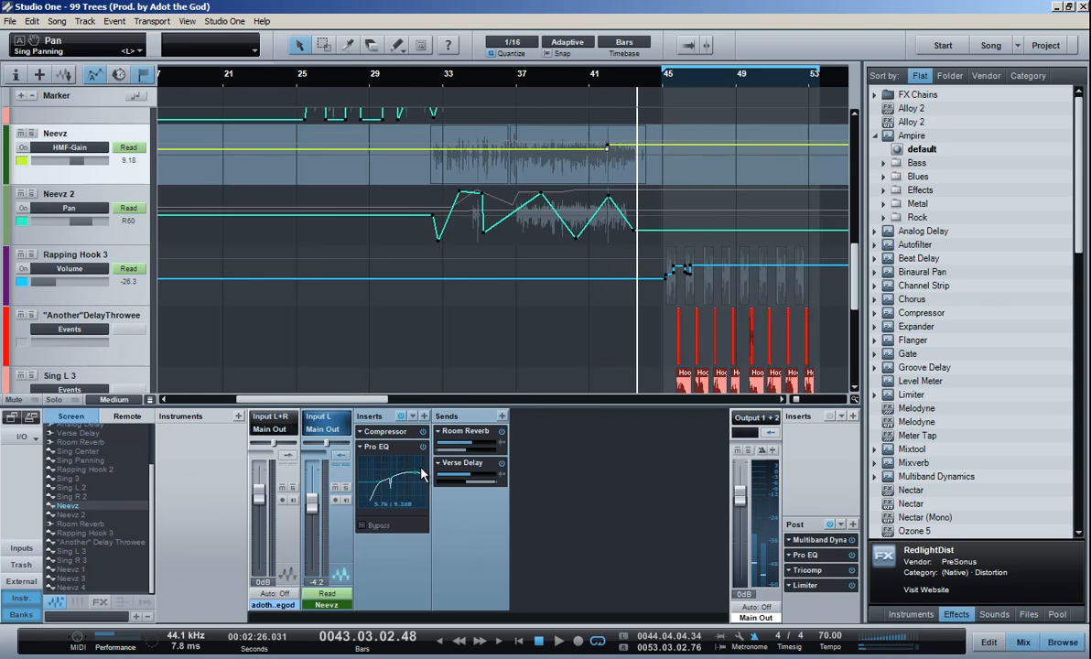
pyautogui.press('w')
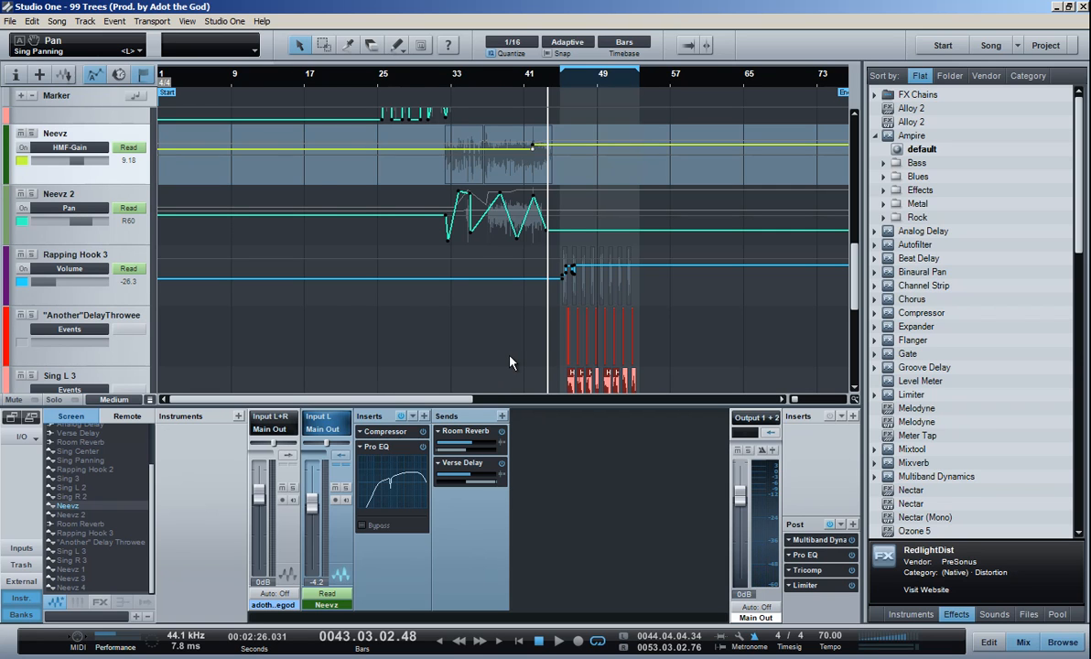
pyautogui.press('w')
pyautogui.hotkey('shift', 'w')
pyautogui.press('a')
pyautogui.hotkey('shift', 'w')
pyautogui.hotkey('shift', 'w')
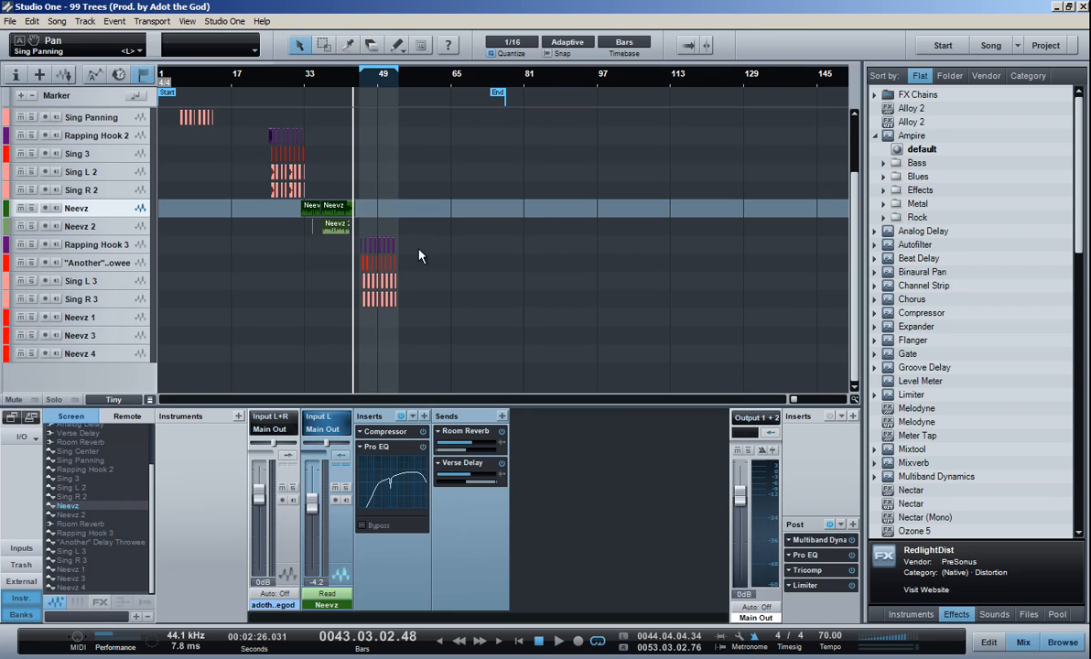
pyautogui.scroll(3, 435, 253)
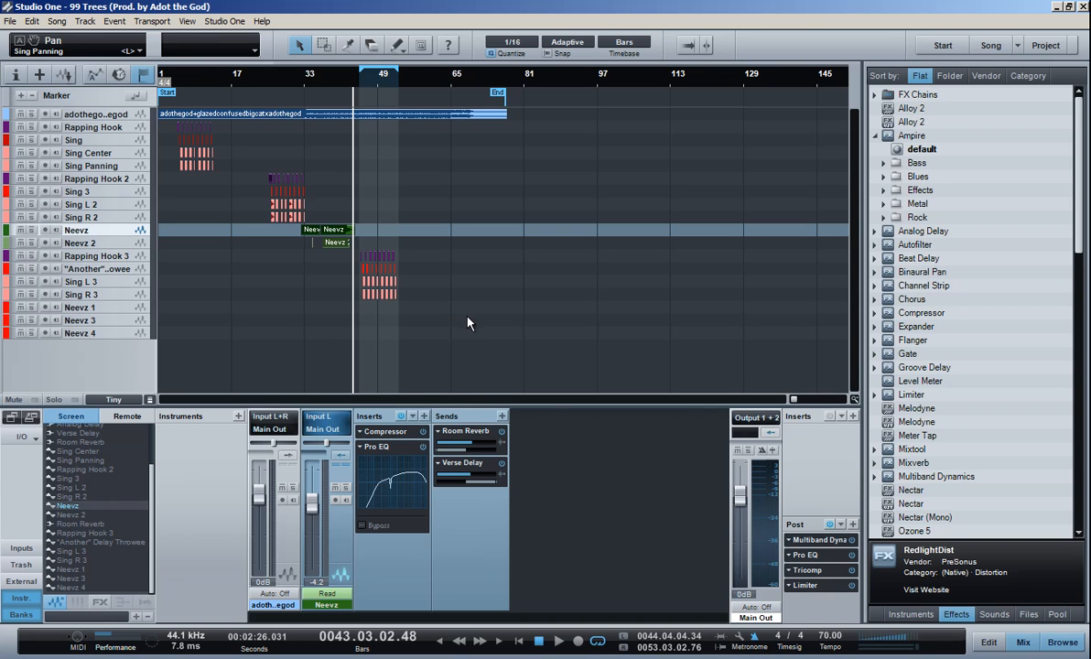
pyautogui.hotkey('ctrl', 's')
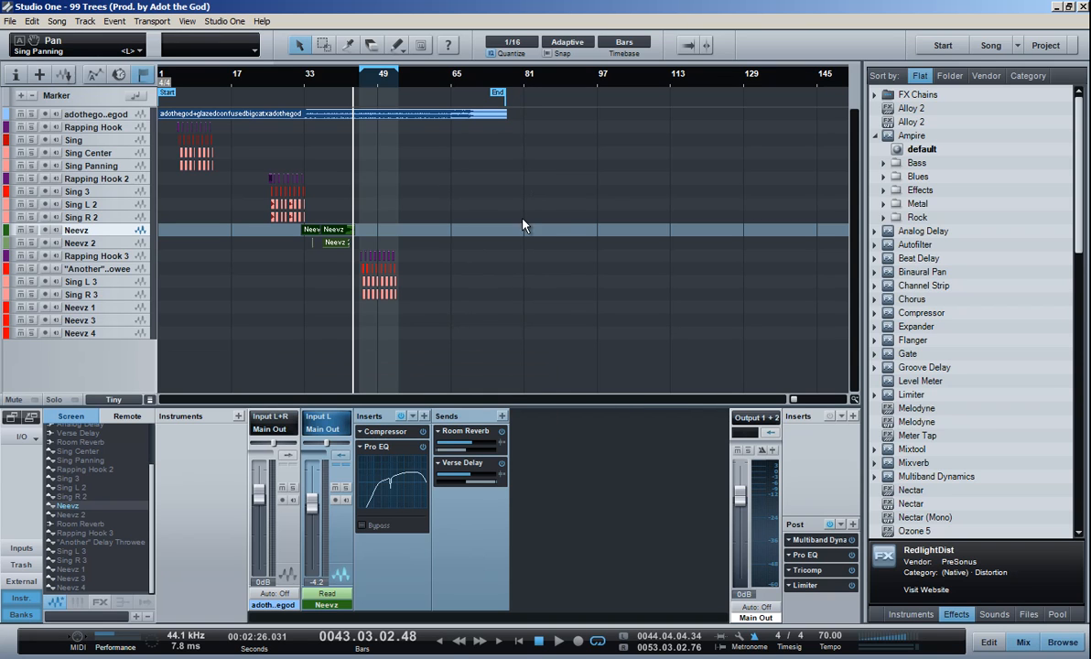